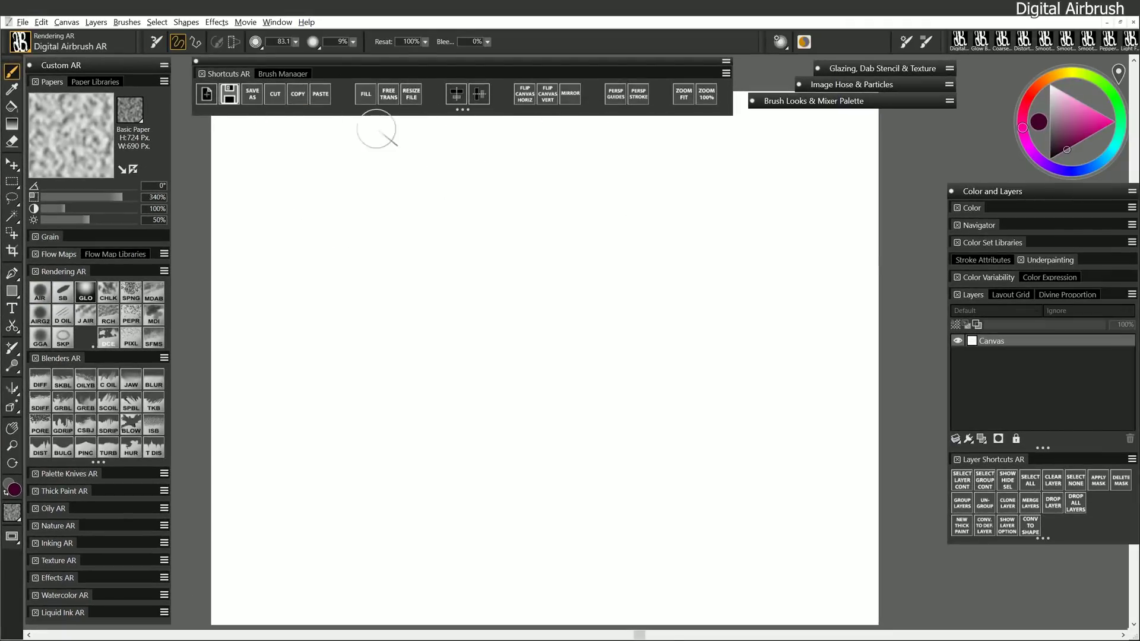
- Spray a large test airbrush stroke, then try a Grainy Glazing Airbrush stroke and undo it
{"action": "left_click_drag", "start_coordinate": [434, 192], "coordinate": [600, 247]}
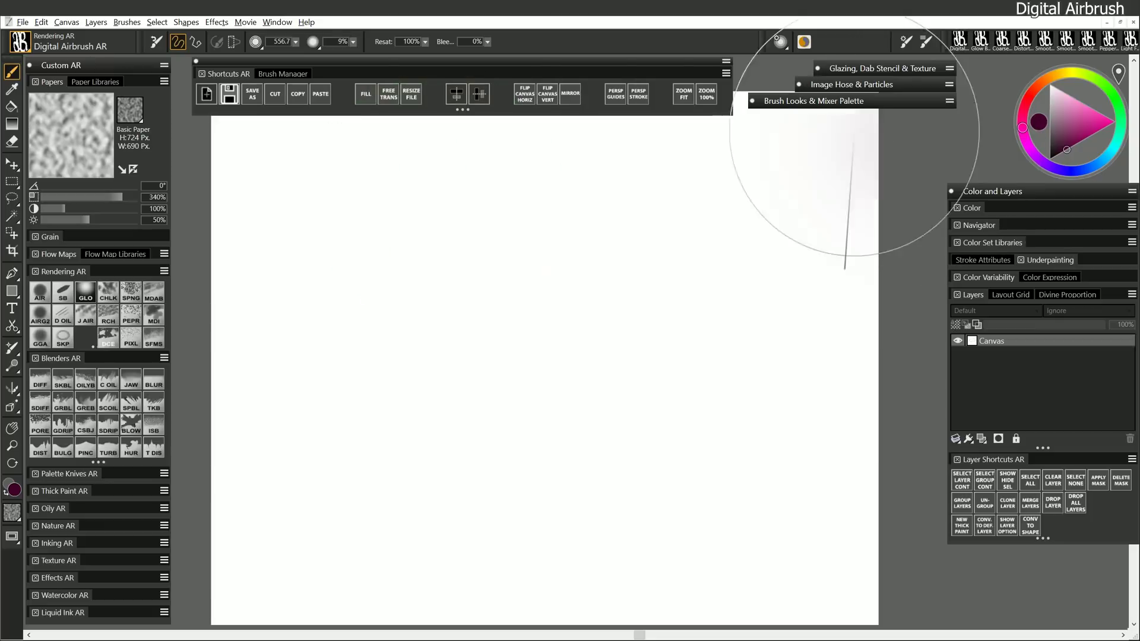
{"action": "mouse_move", "coordinate": [854, 131]}
{"action": "left_mouse_down"}
{"action": "mouse_move", "coordinate": [586, 109]}
{"action": "mouse_move", "coordinate": [215, 133]}
{"action": "mouse_move", "coordinate": [399, 116]}
{"action": "mouse_move", "coordinate": [839, 143]}
{"action": "mouse_move", "coordinate": [858, 220]}
{"action": "mouse_move", "coordinate": [344, 203]}
{"action": "mouse_move", "coordinate": [216, 271]}
{"action": "mouse_move", "coordinate": [622, 277]}
{"action": "mouse_move", "coordinate": [913, 342]}
{"action": "mouse_move", "coordinate": [531, 329]}
{"action": "mouse_move", "coordinate": [182, 393]}
{"action": "mouse_move", "coordinate": [437, 384]}
{"action": "mouse_move", "coordinate": [860, 403]}
{"action": "mouse_move", "coordinate": [556, 429]}
{"action": "mouse_move", "coordinate": [290, 302]}
{"action": "mouse_move", "coordinate": [233, 96]}
{"action": "mouse_move", "coordinate": [231, 111]}
{"action": "mouse_move", "coordinate": [586, 97]}
{"action": "mouse_move", "coordinate": [929, 143]}
{"action": "mouse_move", "coordinate": [627, 109]}
{"action": "mouse_move", "coordinate": [430, 146]}
{"action": "mouse_move", "coordinate": [894, 157]}
{"action": "mouse_move", "coordinate": [586, 190]}
{"action": "mouse_move", "coordinate": [204, 277]}
{"action": "left_mouse_up"}
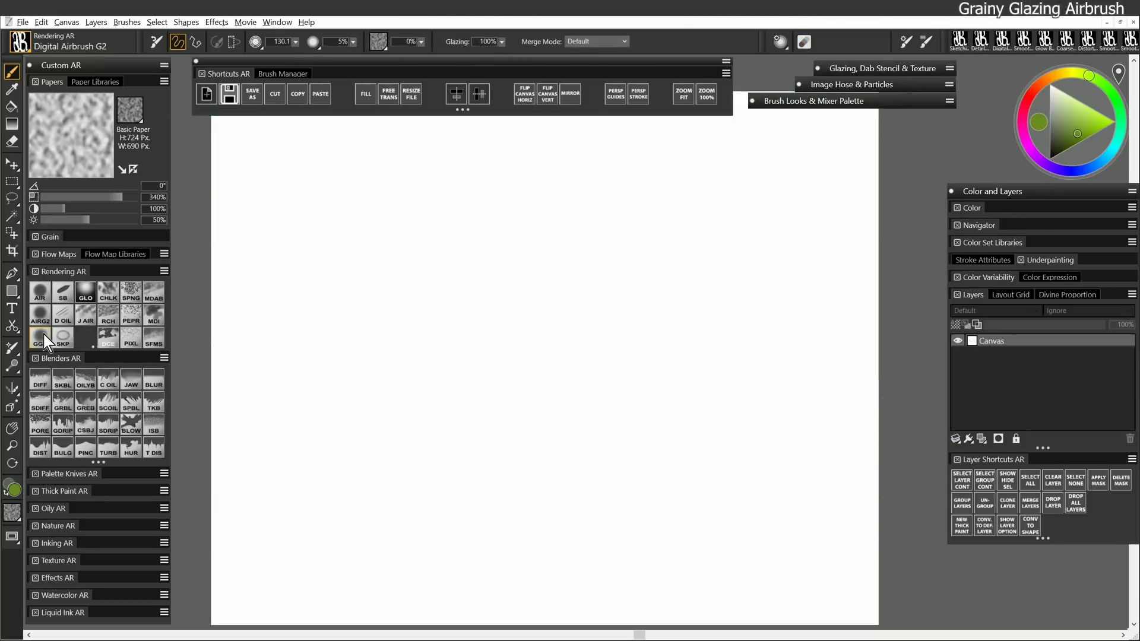
{"action": "left_click", "coordinate": [38, 341]}
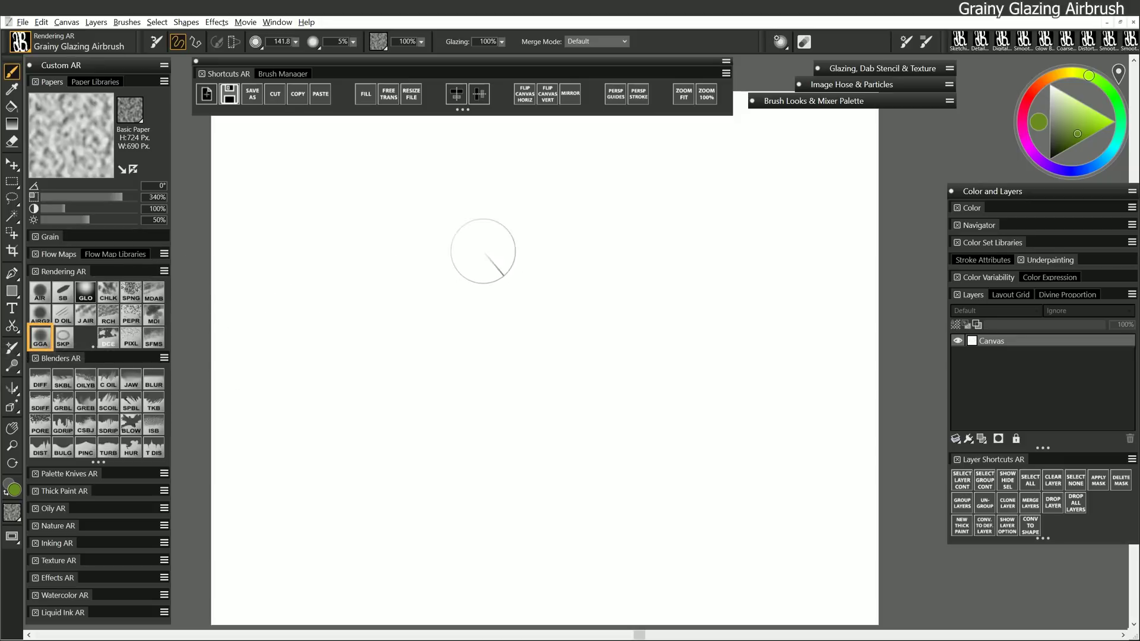
{"action": "mouse_move", "coordinate": [493, 217]}
{"action": "left_mouse_down"}
{"action": "mouse_move", "coordinate": [436, 270]}
{"action": "mouse_move", "coordinate": [461, 287]}
{"action": "mouse_move", "coordinate": [501, 288]}
{"action": "left_mouse_up"}
{"action": "key", "text": "ctrl+z"}
- Switch the paper texture to Pebble Board and raise the brush's Grain amount
{"action": "left_click", "coordinate": [130, 110]}
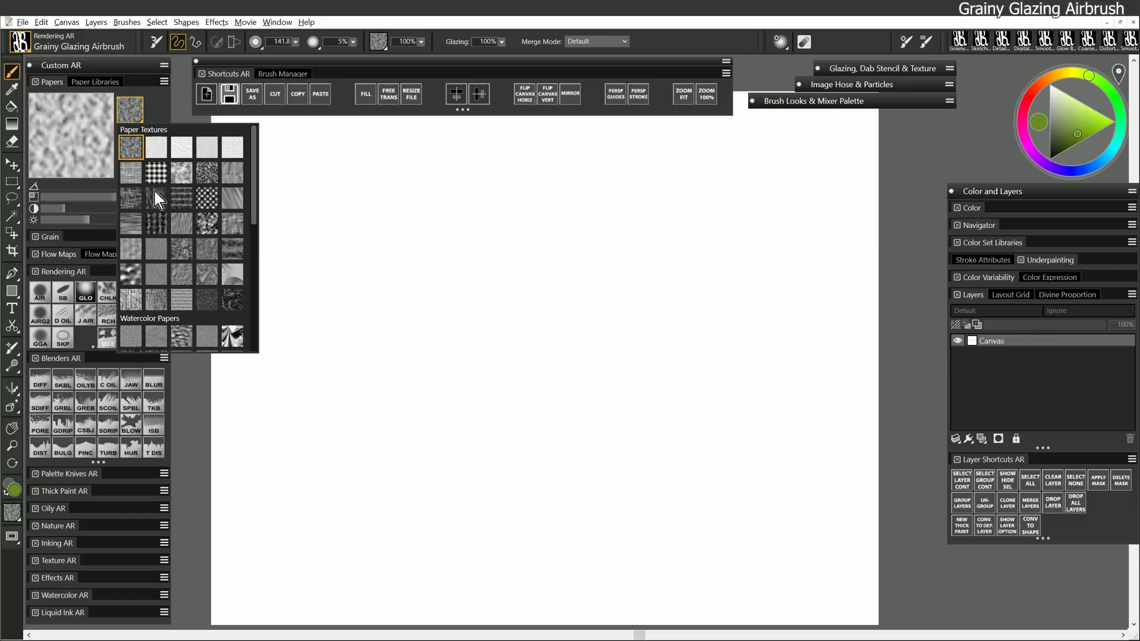
{"action": "left_click", "coordinate": [131, 279]}
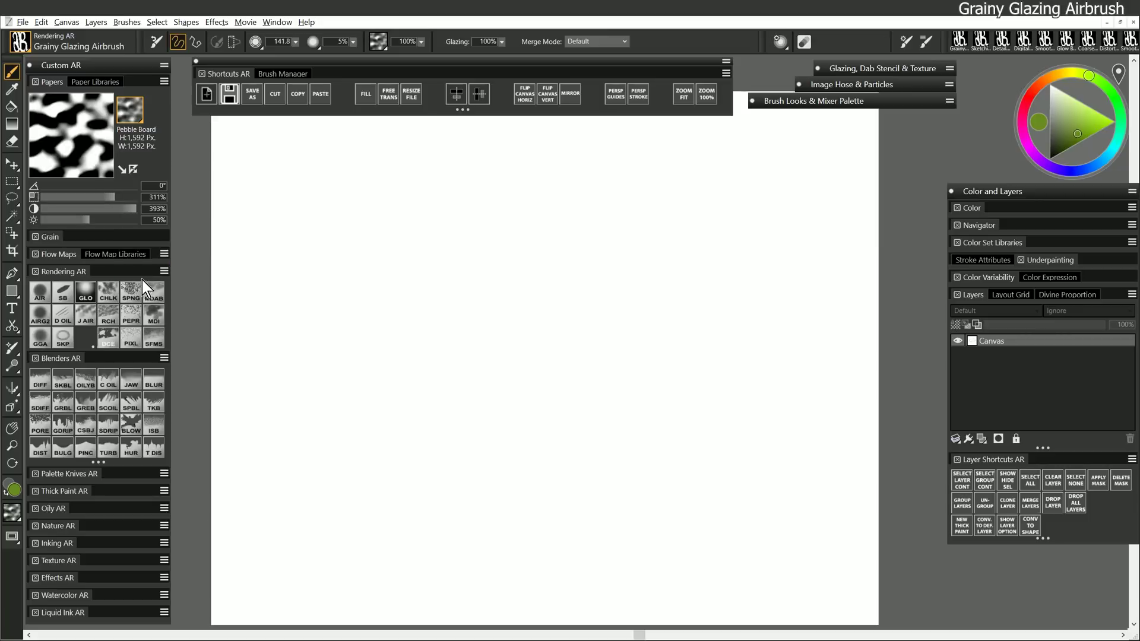
{"action": "left_click", "coordinate": [352, 41]}
{"action": "left_click_drag", "start_coordinate": [334, 56], "coordinate": [393, 61]}
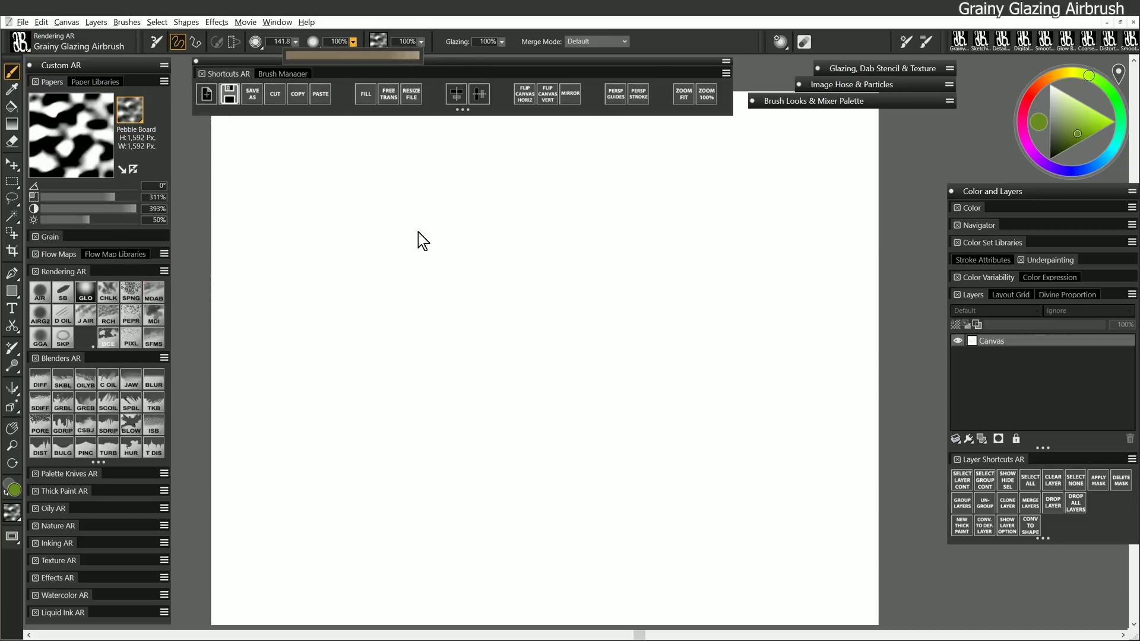
- Paint two grainy green patches, enlarging the brush for the second one
{"action": "mouse_move", "coordinate": [478, 217]}
{"action": "left_mouse_down"}
{"action": "mouse_move", "coordinate": [369, 361]}
{"action": "mouse_move", "coordinate": [468, 270]}
{"action": "mouse_move", "coordinate": [528, 244]}
{"action": "mouse_move", "coordinate": [465, 329]}
{"action": "mouse_move", "coordinate": [450, 383]}
{"action": "mouse_move", "coordinate": [459, 407]}
{"action": "mouse_move", "coordinate": [581, 311]}
{"action": "left_mouse_up"}
{"action": "key", "text": "bracketright"}
{"action": "key", "text": "bracketright"}
{"action": "key", "text": "bracketright"}
{"action": "mouse_move", "coordinate": [542, 488]}
{"action": "left_mouse_down"}
{"action": "mouse_move", "coordinate": [656, 216]}
{"action": "mouse_move", "coordinate": [652, 423]}
{"action": "mouse_move", "coordinate": [610, 486]}
{"action": "left_mouse_up"}
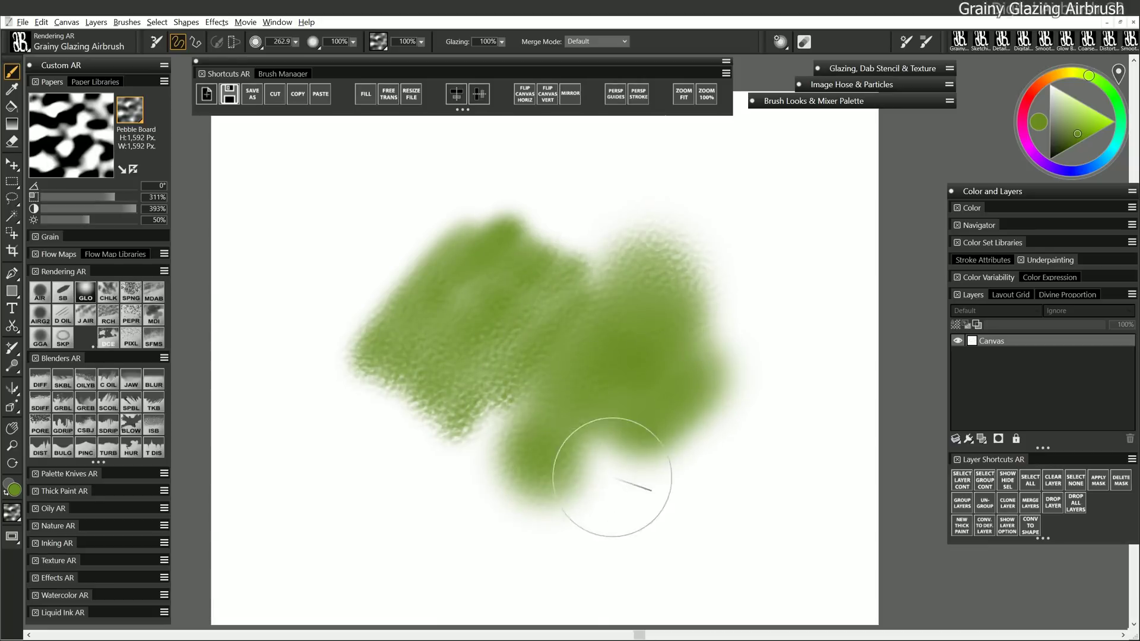
- With Digital Airbrush G2 in Multiply merge mode, darken the left patch's centre
{"action": "left_click", "coordinate": [41, 314]}
{"action": "left_click", "coordinate": [593, 42]}
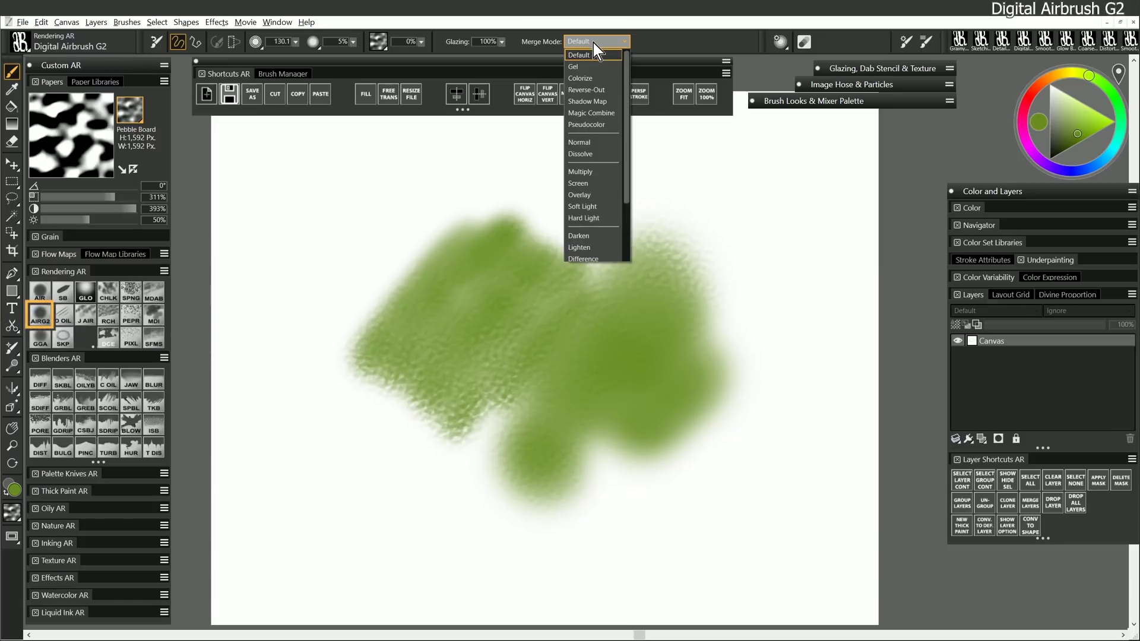
{"action": "left_click", "coordinate": [580, 171]}
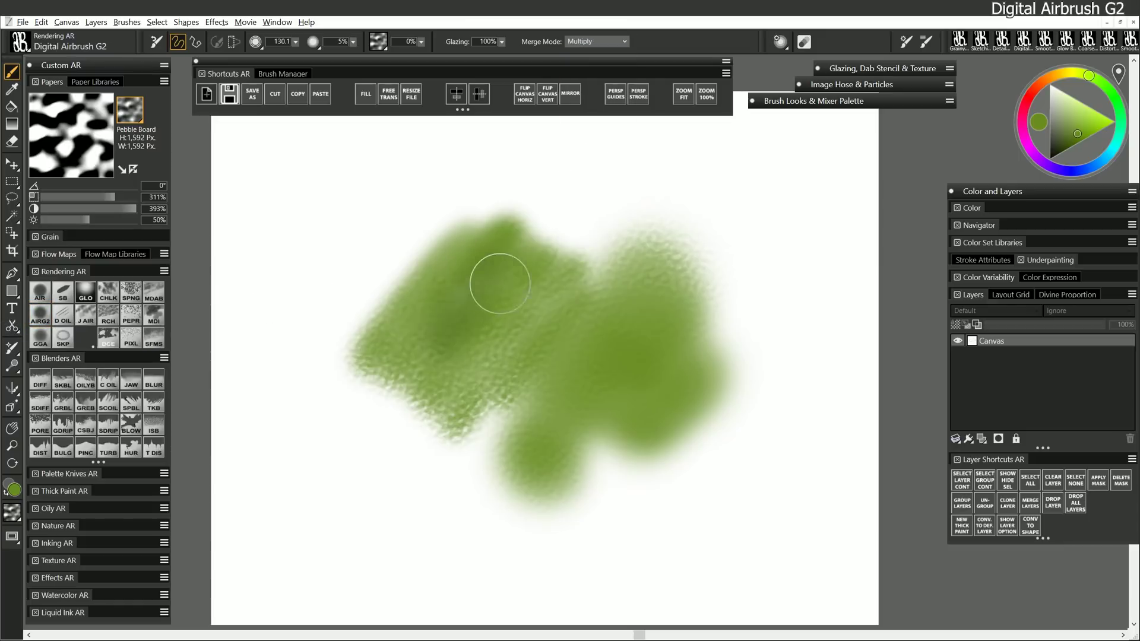
{"action": "mouse_move", "coordinate": [500, 284]}
{"action": "left_mouse_down"}
{"action": "mouse_move", "coordinate": [533, 291]}
{"action": "mouse_move", "coordinate": [543, 338]}
{"action": "mouse_move", "coordinate": [489, 266]}
{"action": "mouse_move", "coordinate": [523, 282]}
{"action": "mouse_move", "coordinate": [516, 341]}
{"action": "mouse_move", "coordinate": [503, 309]}
{"action": "mouse_move", "coordinate": [435, 336]}
{"action": "mouse_move", "coordinate": [547, 305]}
{"action": "mouse_move", "coordinate": [532, 293]}
{"action": "mouse_move", "coordinate": [437, 326]}
{"action": "mouse_move", "coordinate": [456, 346]}
{"action": "mouse_move", "coordinate": [511, 324]}
{"action": "mouse_move", "coordinate": [522, 341]}
{"action": "mouse_move", "coordinate": [465, 278]}
{"action": "mouse_move", "coordinate": [491, 301]}
{"action": "mouse_move", "coordinate": [504, 351]}
{"action": "left_mouse_up"}
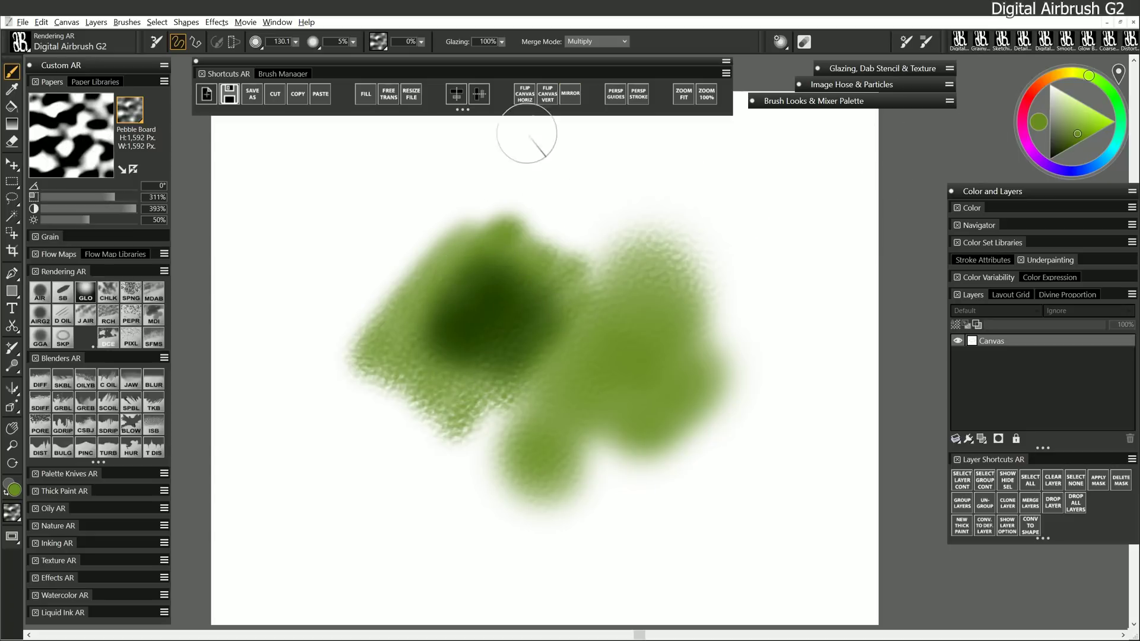
- Switch the merge mode to Screen and lighten the patch's dark centre
{"action": "left_click", "coordinate": [597, 41]}
{"action": "left_click", "coordinate": [600, 126]}
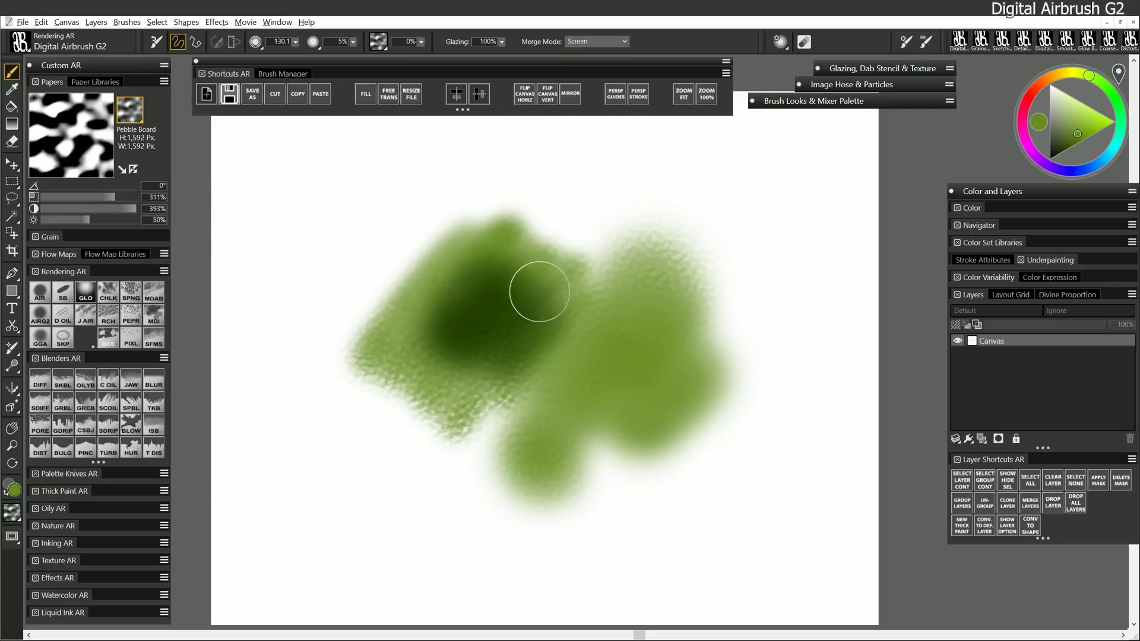
{"action": "mouse_move", "coordinate": [539, 291]}
{"action": "left_mouse_down"}
{"action": "mouse_move", "coordinate": [485, 277]}
{"action": "mouse_move", "coordinate": [475, 323]}
{"action": "mouse_move", "coordinate": [497, 343]}
{"action": "mouse_move", "coordinate": [509, 288]}
{"action": "mouse_move", "coordinate": [459, 332]}
{"action": "mouse_move", "coordinate": [523, 289]}
{"action": "mouse_move", "coordinate": [535, 333]}
{"action": "mouse_move", "coordinate": [488, 277]}
{"action": "mouse_move", "coordinate": [511, 343]}
{"action": "mouse_move", "coordinate": [523, 301]}
{"action": "mouse_move", "coordinate": [460, 330]}
{"action": "mouse_move", "coordinate": [545, 331]}
{"action": "mouse_move", "coordinate": [483, 293]}
{"action": "mouse_move", "coordinate": [520, 337]}
{"action": "mouse_move", "coordinate": [545, 339]}
{"action": "left_mouse_up"}
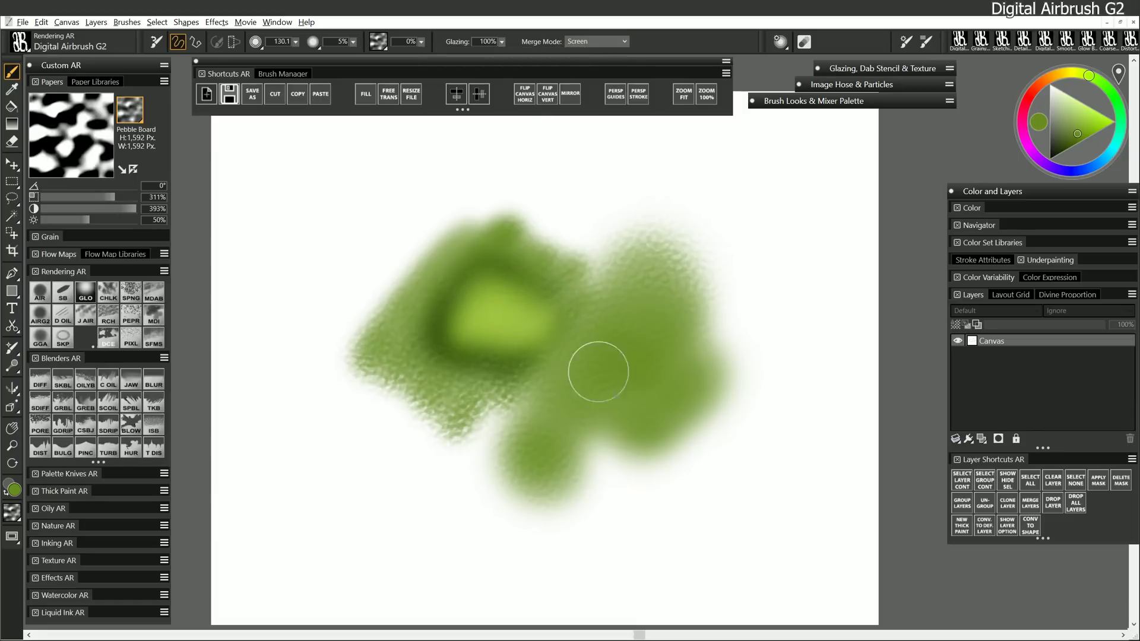
- Spray over the patch's upper-left with Digital Airbrush AR at size about 246
{"action": "left_click", "coordinate": [39, 290]}
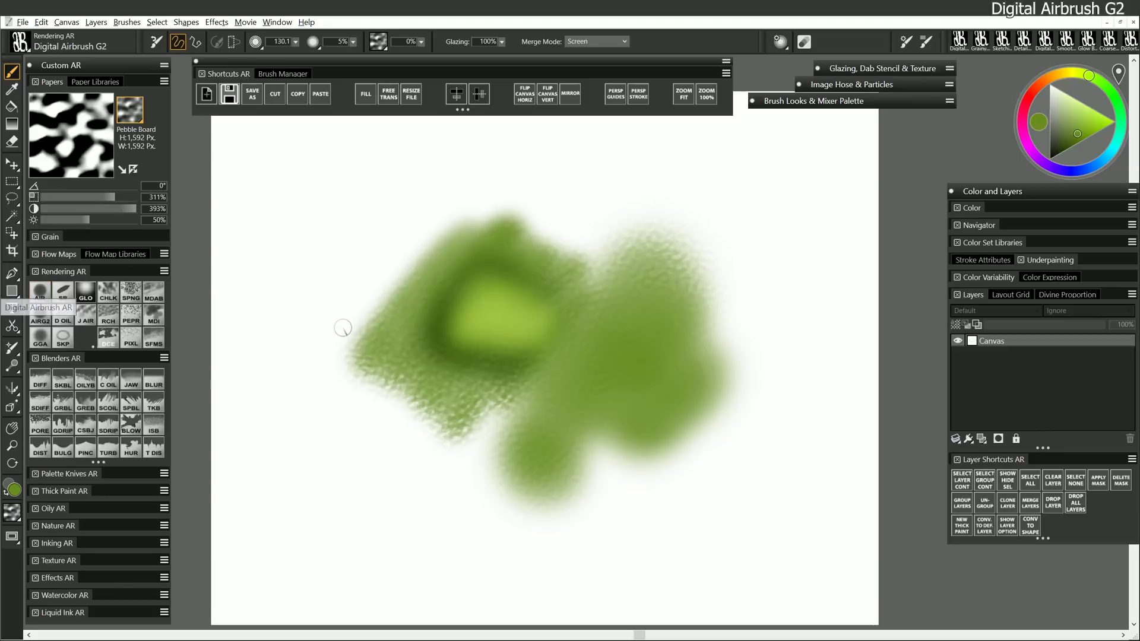
{"action": "mouse_move", "coordinate": [548, 265]}
{"action": "left_mouse_down"}
{"action": "mouse_move", "coordinate": [523, 282]}
{"action": "mouse_move", "coordinate": [486, 238]}
{"action": "mouse_move", "coordinate": [452, 273]}
{"action": "left_mouse_up"}
{"action": "mouse_move", "coordinate": [414, 231]}
{"action": "left_mouse_down"}
{"action": "mouse_move", "coordinate": [355, 283]}
{"action": "mouse_move", "coordinate": [389, 263]}
{"action": "mouse_move", "coordinate": [366, 247]}
{"action": "mouse_move", "coordinate": [336, 260]}
{"action": "mouse_move", "coordinate": [416, 259]}
{"action": "mouse_move", "coordinate": [494, 204]}
{"action": "mouse_move", "coordinate": [627, 289]}
{"action": "left_mouse_up"}
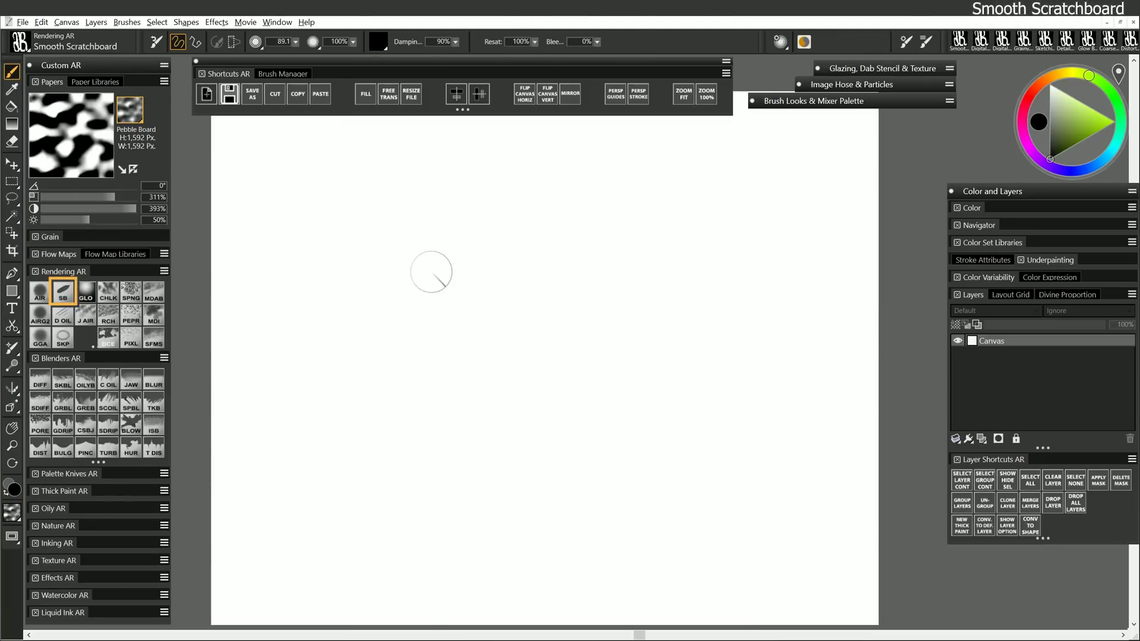
- Ink three black strokes forming a cap-shaped outline with a large outer arc
{"action": "mouse_move", "coordinate": [453, 244]}
{"action": "left_mouse_down"}
{"action": "mouse_move", "coordinate": [413, 269]}
{"action": "mouse_move", "coordinate": [389, 326]}
{"action": "mouse_move", "coordinate": [474, 329]}
{"action": "mouse_move", "coordinate": [503, 390]}
{"action": "mouse_move", "coordinate": [551, 420]}
{"action": "left_mouse_up"}
{"action": "mouse_move", "coordinate": [496, 356]}
{"action": "left_mouse_down"}
{"action": "mouse_move", "coordinate": [582, 326]}
{"action": "mouse_move", "coordinate": [528, 238]}
{"action": "mouse_move", "coordinate": [479, 235]}
{"action": "left_mouse_up"}
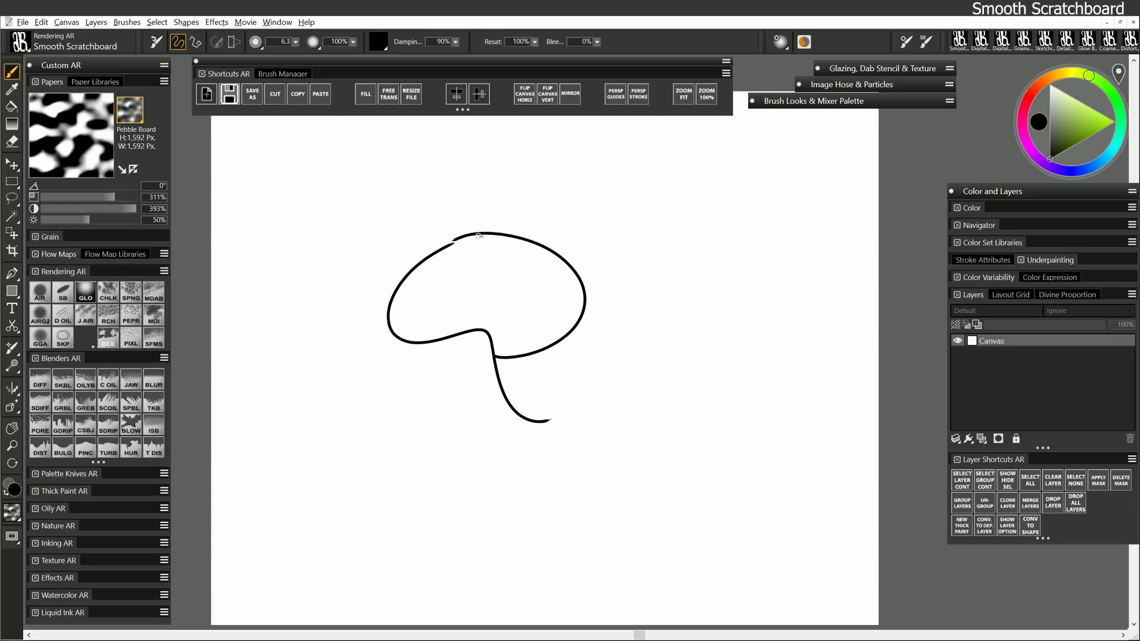
{"action": "mouse_move", "coordinate": [562, 174]}
{"action": "left_mouse_down"}
{"action": "mouse_move", "coordinate": [683, 240]}
{"action": "mouse_move", "coordinate": [664, 366]}
{"action": "mouse_move", "coordinate": [550, 417]}
{"action": "left_mouse_up"}
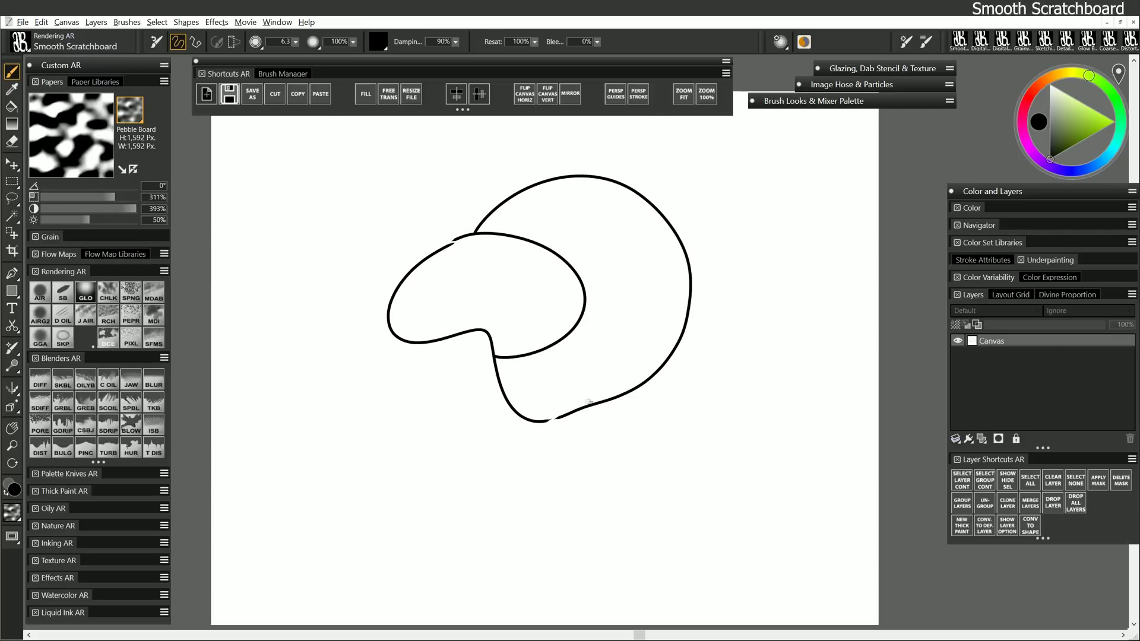
- Add a new layer and paint a solid bright green disc left of the outline
{"action": "left_click", "coordinate": [981, 440]}
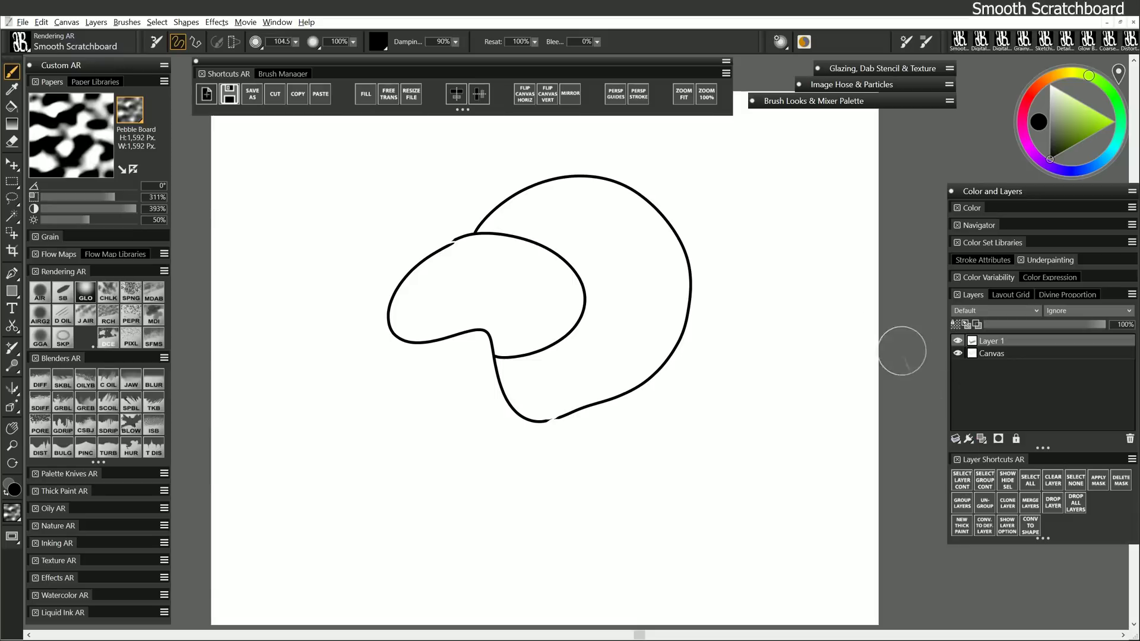
{"action": "left_click", "coordinate": [1093, 123]}
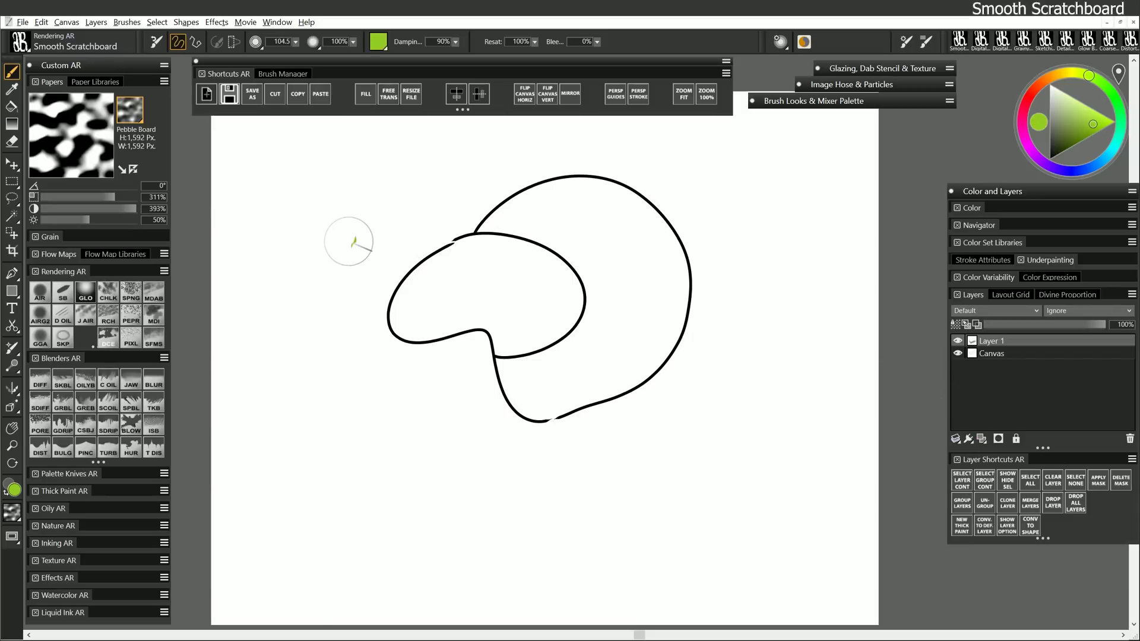
{"action": "mouse_move", "coordinate": [345, 248]}
{"action": "left_mouse_down"}
{"action": "mouse_move", "coordinate": [319, 282]}
{"action": "mouse_move", "coordinate": [372, 312]}
{"action": "mouse_move", "coordinate": [402, 276]}
{"action": "mouse_move", "coordinate": [351, 234]}
{"action": "mouse_move", "coordinate": [321, 268]}
{"action": "mouse_move", "coordinate": [364, 305]}
{"action": "mouse_move", "coordinate": [393, 265]}
{"action": "mouse_move", "coordinate": [348, 259]}
{"action": "mouse_move", "coordinate": [353, 289]}
{"action": "left_mouse_up"}
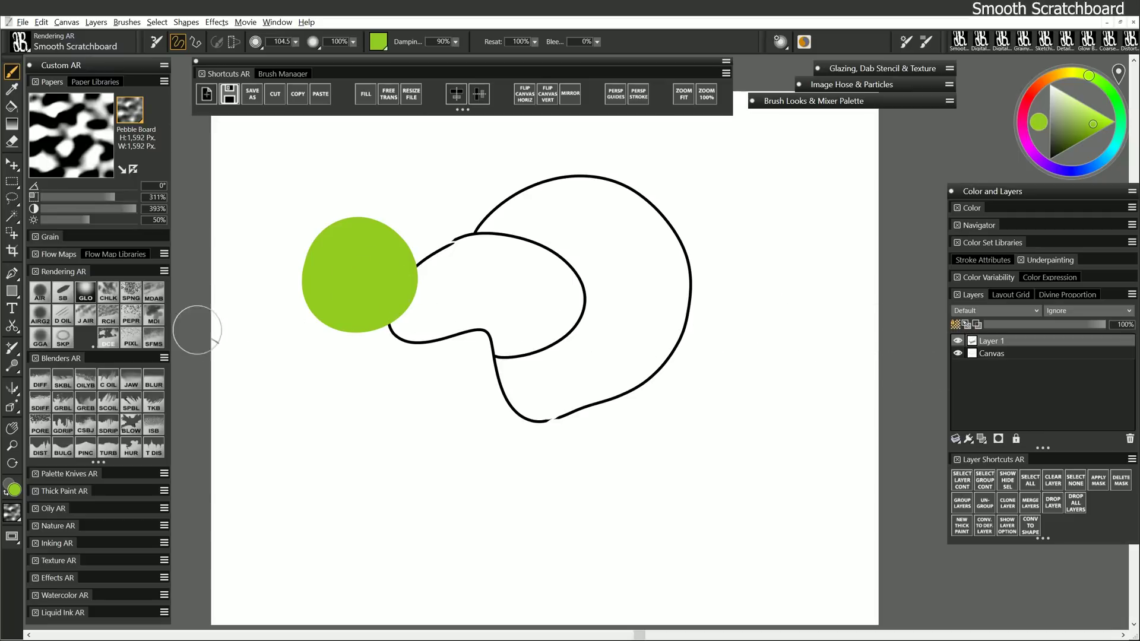
- Shade the green disc with Digital Airbrush AR and highlight its upper-right in lighter green
{"action": "left_click", "coordinate": [40, 292]}
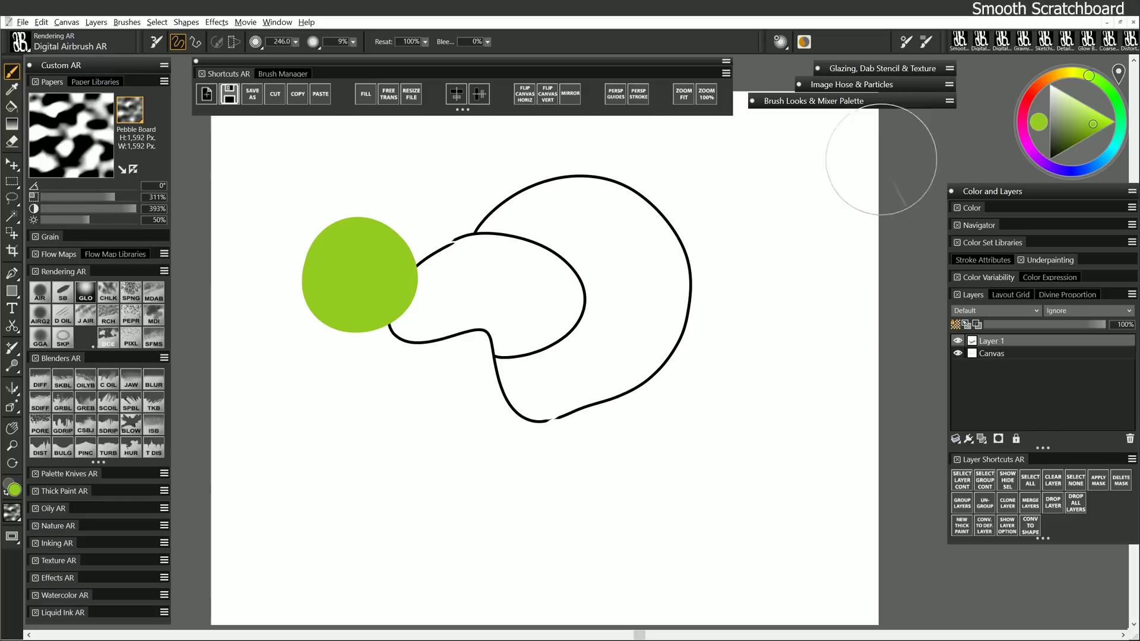
{"action": "mouse_move", "coordinate": [378, 269]}
{"action": "left_mouse_down"}
{"action": "mouse_move", "coordinate": [325, 250]}
{"action": "mouse_move", "coordinate": [311, 272]}
{"action": "mouse_move", "coordinate": [331, 242]}
{"action": "mouse_move", "coordinate": [349, 318]}
{"action": "left_mouse_up"}
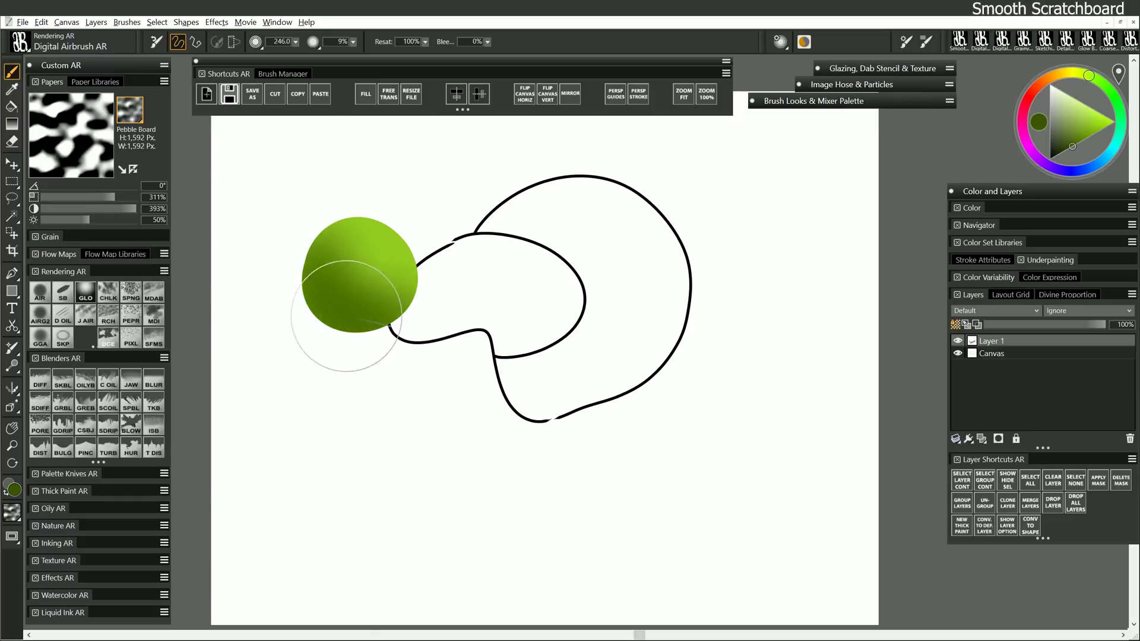
{"action": "left_click", "coordinate": [383, 252], "text": "alt"}
{"action": "mouse_move", "coordinate": [383, 251]}
{"action": "left_mouse_down"}
{"action": "mouse_move", "coordinate": [363, 239]}
{"action": "mouse_move", "coordinate": [355, 246]}
{"action": "left_mouse_up"}
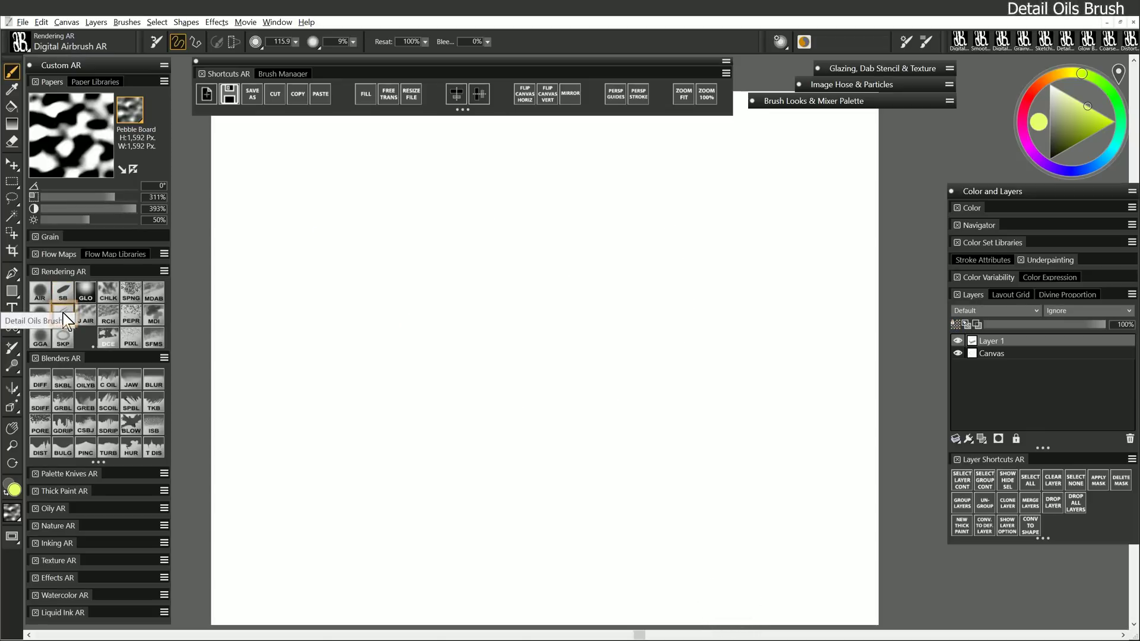
- With Detail Oils in dark grey, sketch a hatched circle and a grey zigzag beside it
{"action": "left_click", "coordinate": [65, 315]}
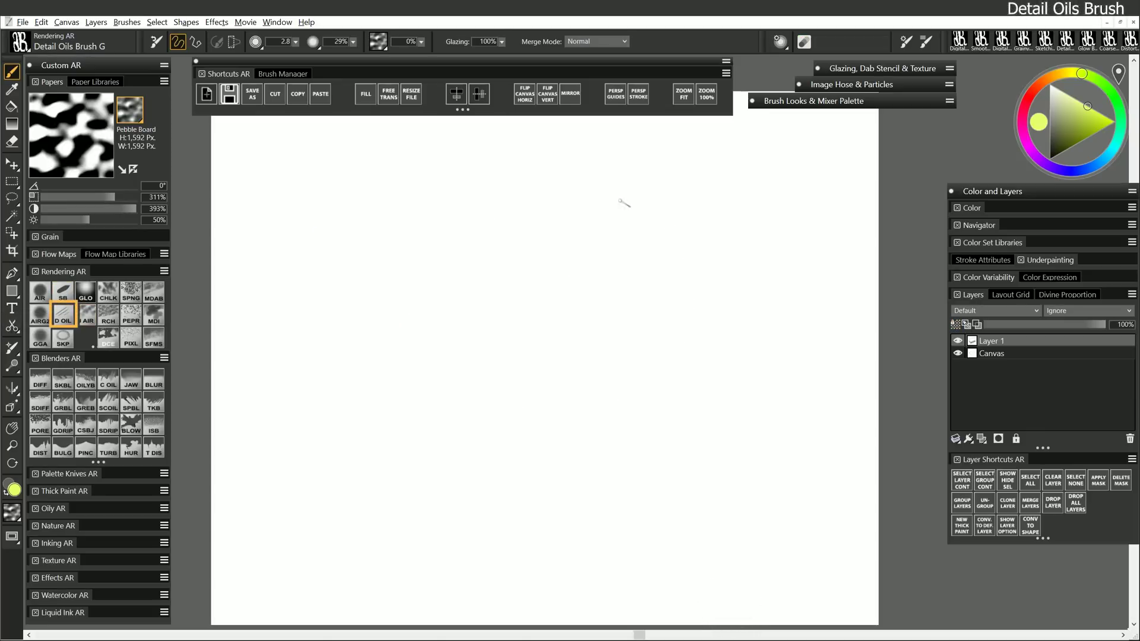
{"action": "left_click", "coordinate": [1049, 145]}
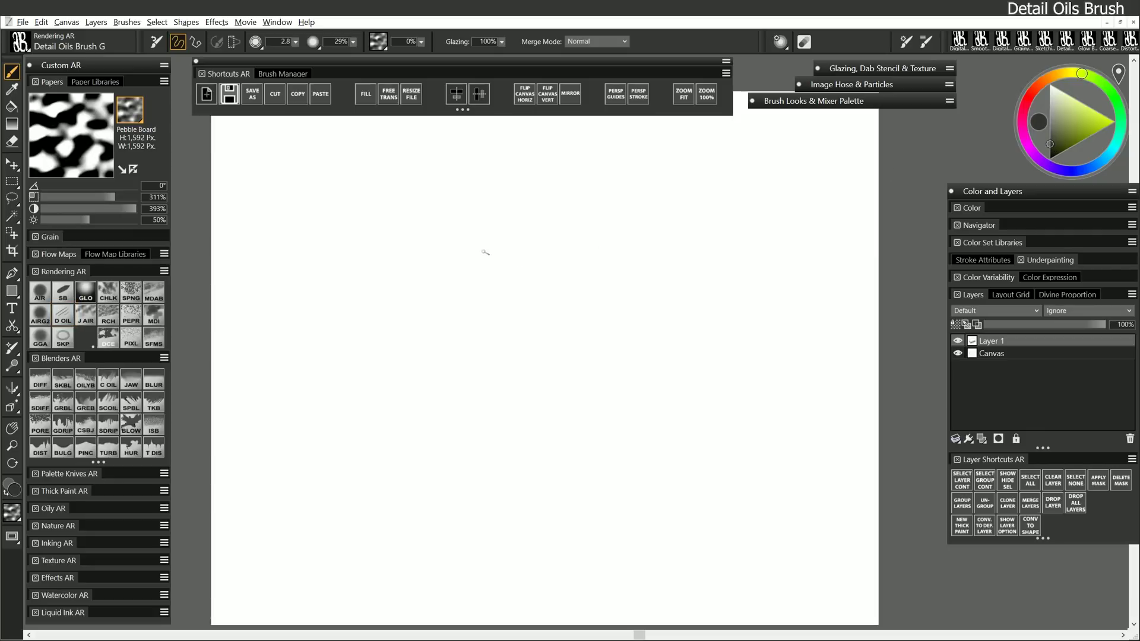
{"action": "left_click_drag", "start_coordinate": [442, 291], "coordinate": [447, 330]}
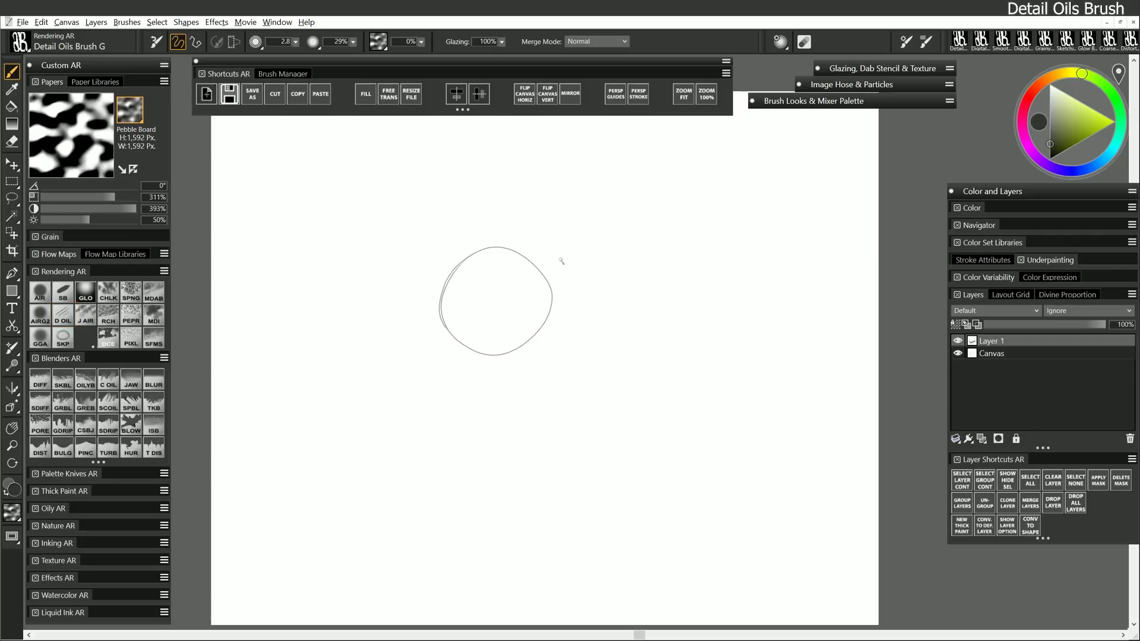
{"action": "left_click_drag", "start_coordinate": [545, 262], "coordinate": [454, 325]}
{"action": "left_click_drag", "start_coordinate": [533, 287], "coordinate": [469, 340]}
{"action": "left_click_drag", "start_coordinate": [535, 296], "coordinate": [481, 343]}
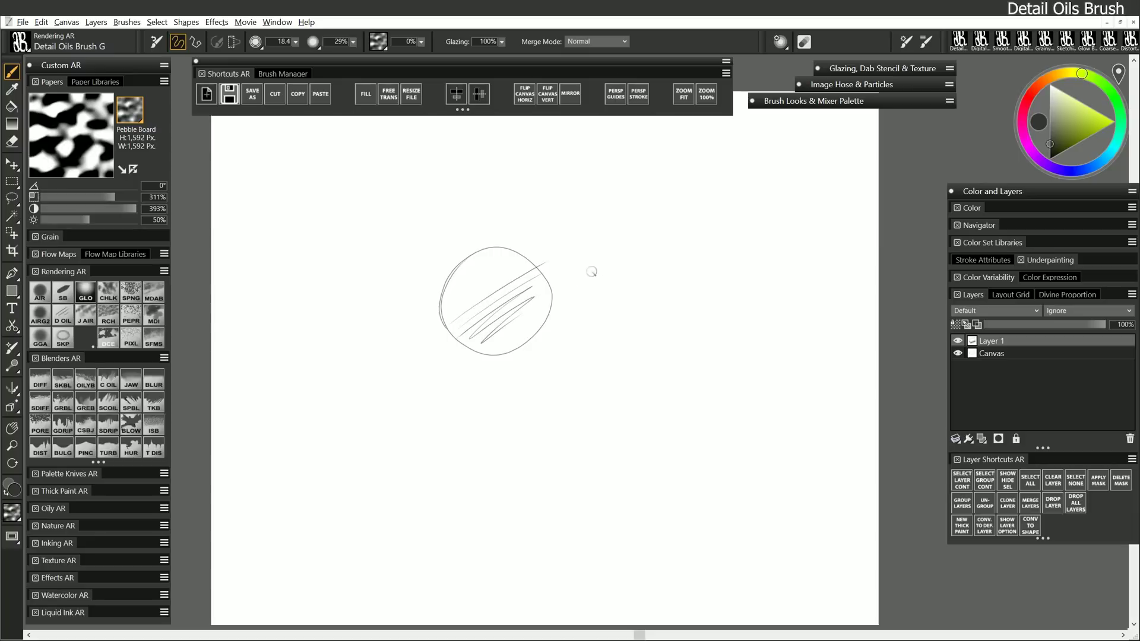
{"action": "mouse_move", "coordinate": [592, 272]}
{"action": "left_mouse_down"}
{"action": "mouse_move", "coordinate": [596, 375]}
{"action": "mouse_move", "coordinate": [628, 398]}
{"action": "left_mouse_up"}
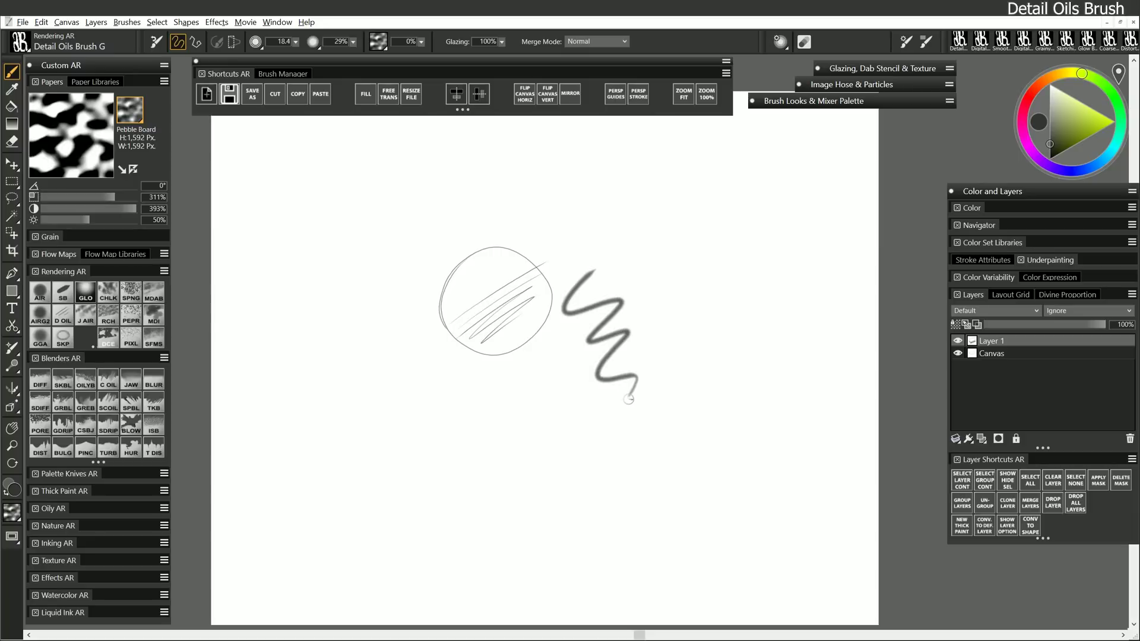
- With Smooth Scratchboard, ink a thick black zigzag, then thinner black wavy lines
{"action": "left_click", "coordinate": [61, 298]}
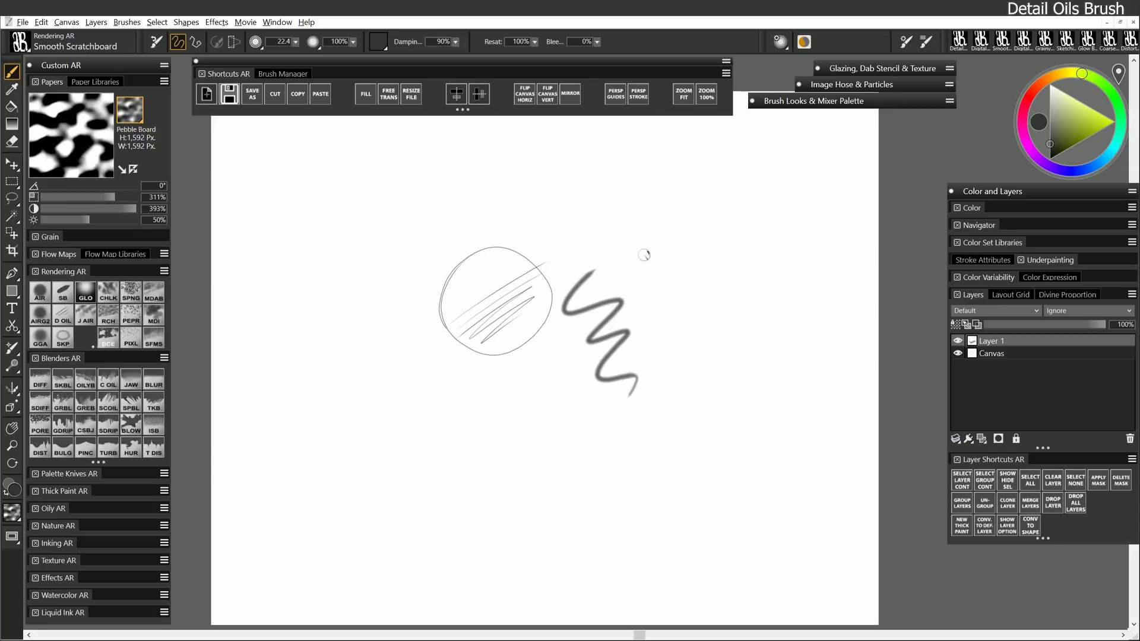
{"action": "mouse_move", "coordinate": [644, 255]}
{"action": "left_mouse_down"}
{"action": "mouse_move", "coordinate": [662, 271]}
{"action": "mouse_move", "coordinate": [648, 309]}
{"action": "mouse_move", "coordinate": [675, 325]}
{"action": "mouse_move", "coordinate": [673, 384]}
{"action": "left_mouse_up"}
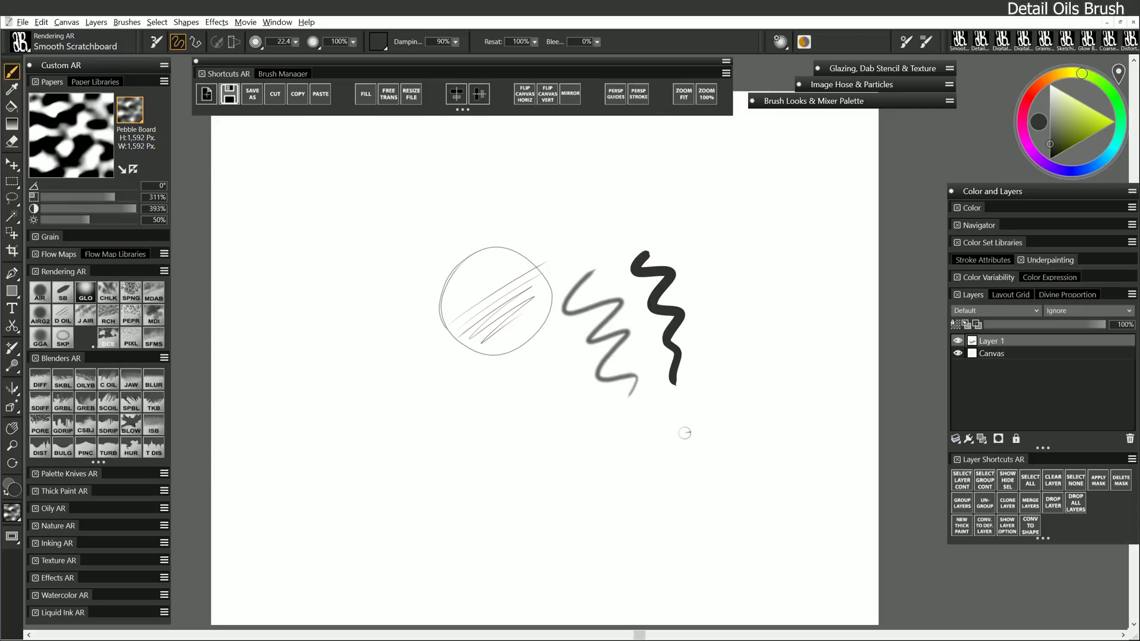
{"action": "key", "text": "["}
{"action": "key", "text": "["}
{"action": "key", "text": "["}
{"action": "mouse_move", "coordinate": [703, 257]}
{"action": "left_mouse_down"}
{"action": "mouse_move", "coordinate": [756, 306]}
{"action": "mouse_move", "coordinate": [719, 361]}
{"action": "mouse_move", "coordinate": [761, 411]}
{"action": "left_mouse_up"}
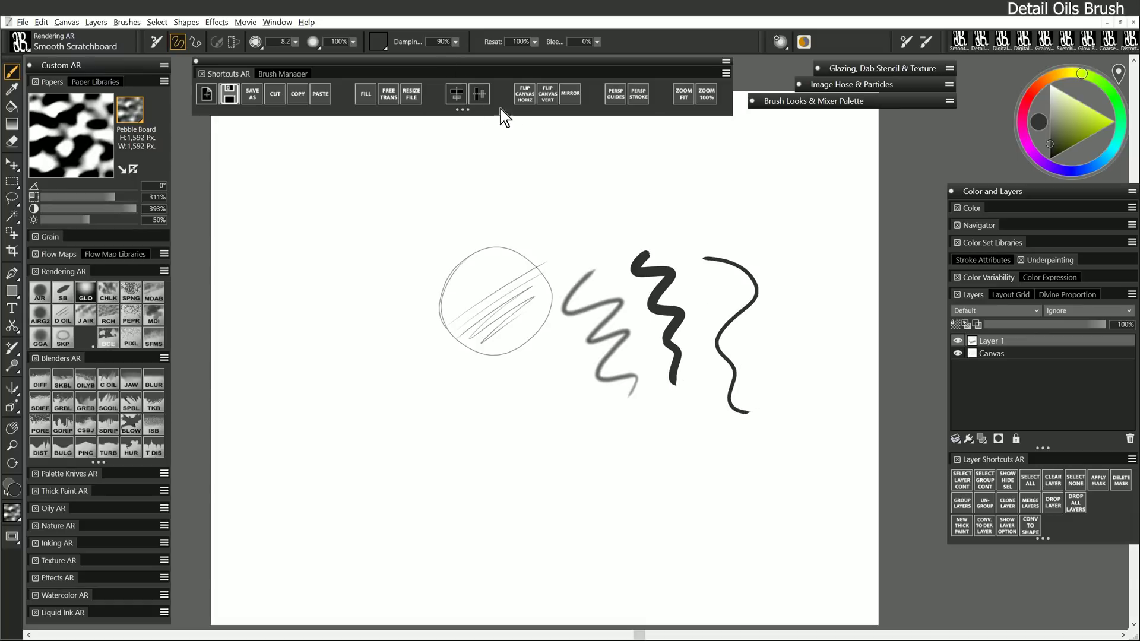
{"action": "mouse_move", "coordinate": [681, 222]}
{"action": "left_mouse_down"}
{"action": "mouse_move", "coordinate": [753, 220]}
{"action": "mouse_move", "coordinate": [760, 263]}
{"action": "left_mouse_up"}
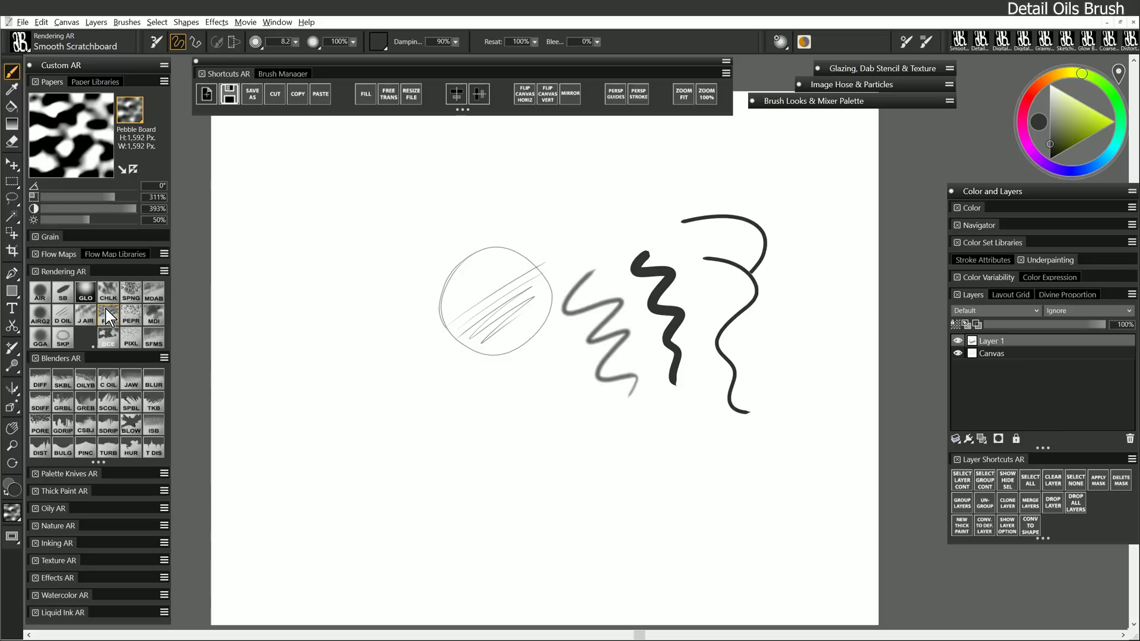
- Scribble a faint zigzag test stroke with Detail Oils Brush G
{"action": "left_click", "coordinate": [12, 326]}
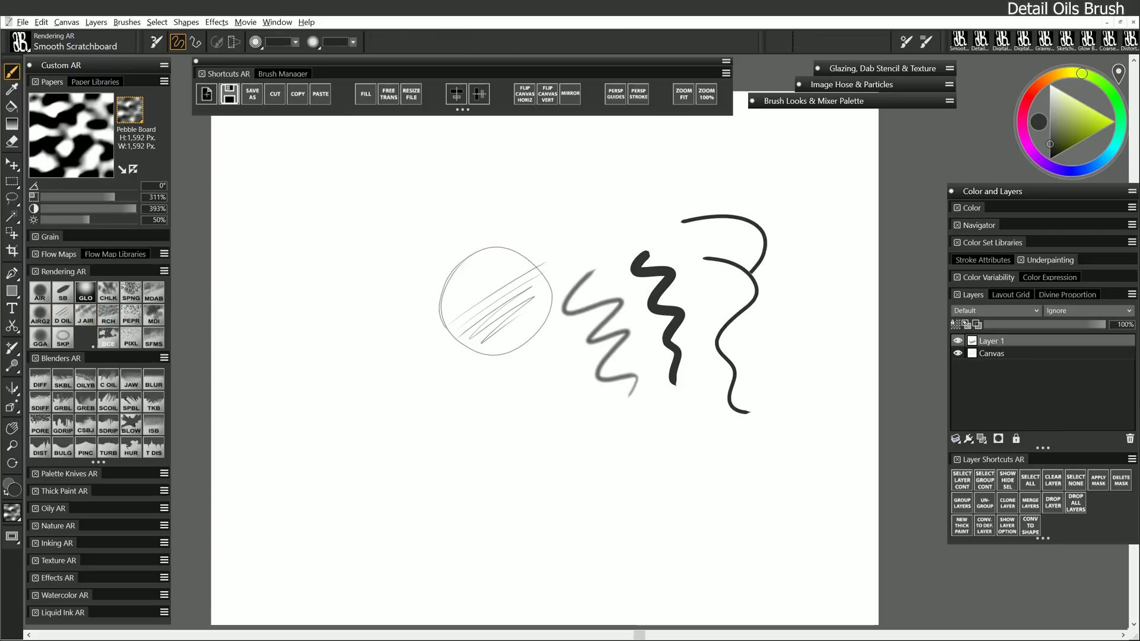
{"action": "mouse_move", "coordinate": [618, 230]}
{"action": "left_mouse_down"}
{"action": "mouse_move", "coordinate": [570, 195]}
{"action": "mouse_move", "coordinate": [596, 246]}
{"action": "left_mouse_up"}
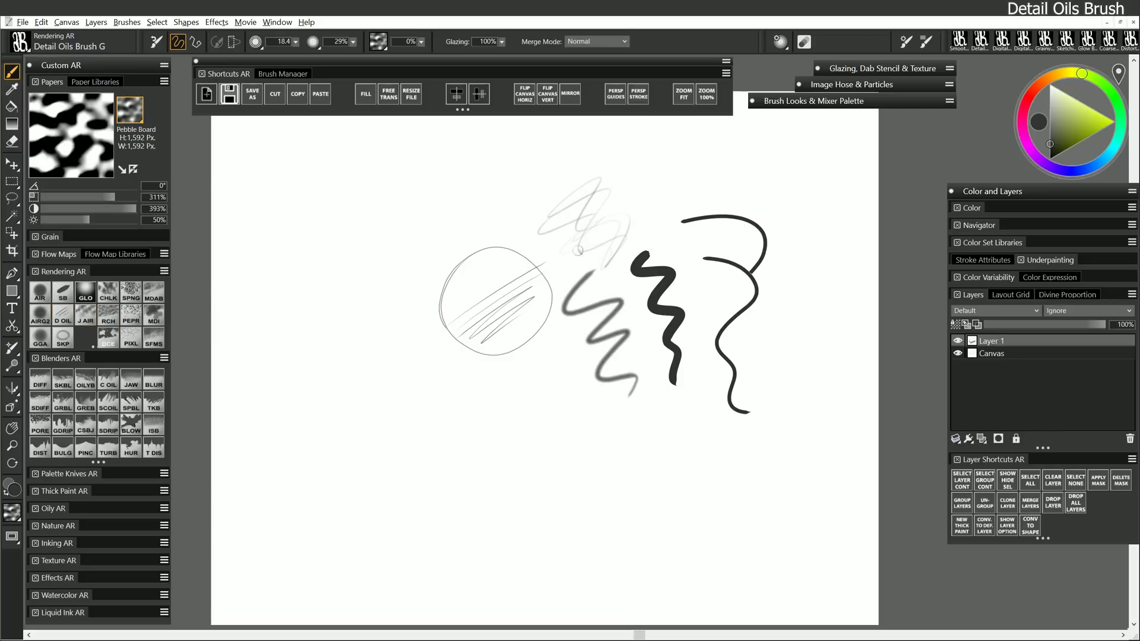
{"action": "left_click", "coordinate": [62, 338]}
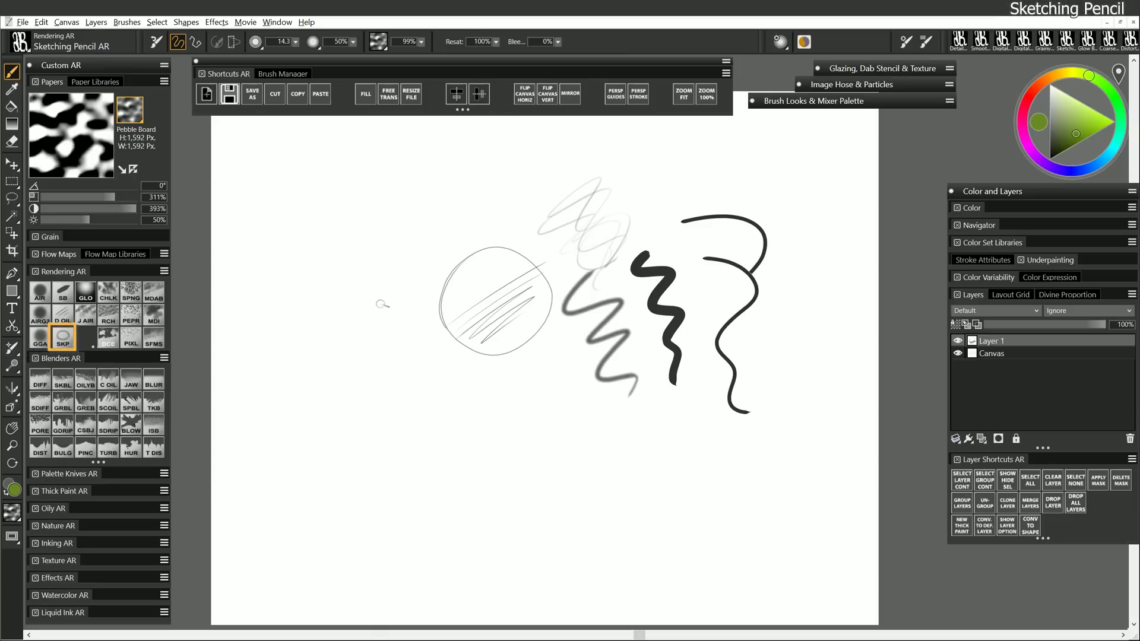
- Draw faint pencil strokes by the circle and green pencil hatching at the upper left
{"action": "mouse_move", "coordinate": [378, 304]}
{"action": "left_mouse_down"}
{"action": "mouse_move", "coordinate": [331, 335]}
{"action": "mouse_move", "coordinate": [389, 445]}
{"action": "left_mouse_up"}
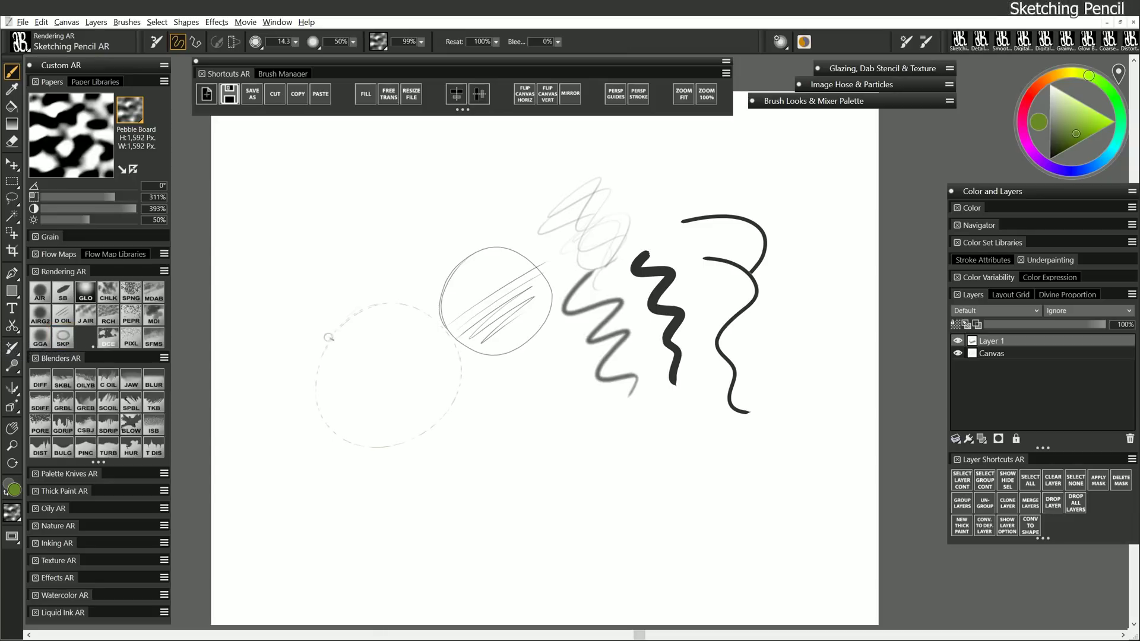
{"action": "left_click_drag", "start_coordinate": [410, 304], "coordinate": [335, 409]}
{"action": "mouse_move", "coordinate": [368, 220]}
{"action": "left_mouse_down"}
{"action": "mouse_move", "coordinate": [323, 266]}
{"action": "mouse_move", "coordinate": [381, 216]}
{"action": "mouse_move", "coordinate": [333, 274]}
{"action": "mouse_move", "coordinate": [380, 245]}
{"action": "left_mouse_up"}
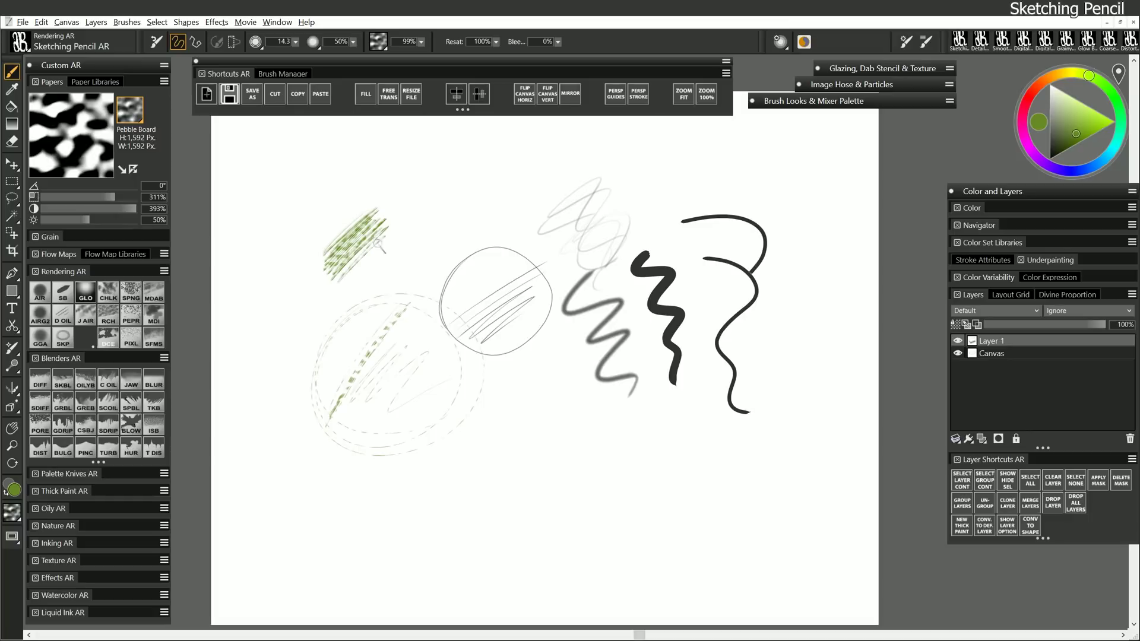
- Switch to Small Dots paper, hatch again beside the first, and set paper scale to 78%
{"action": "left_click", "coordinate": [132, 112]}
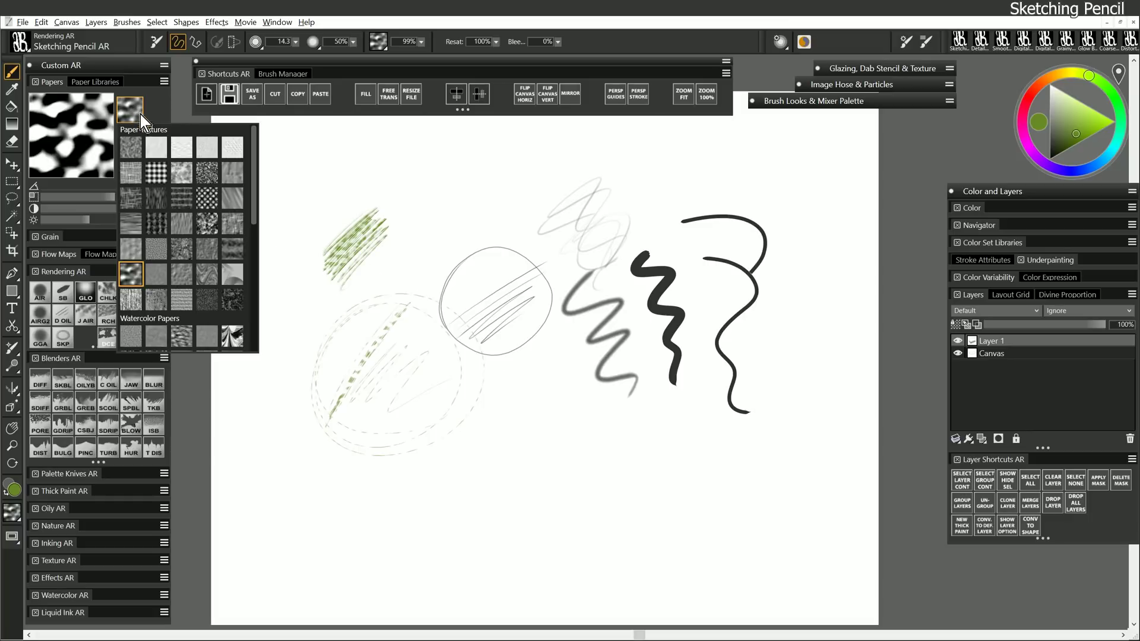
{"action": "left_click", "coordinate": [155, 171]}
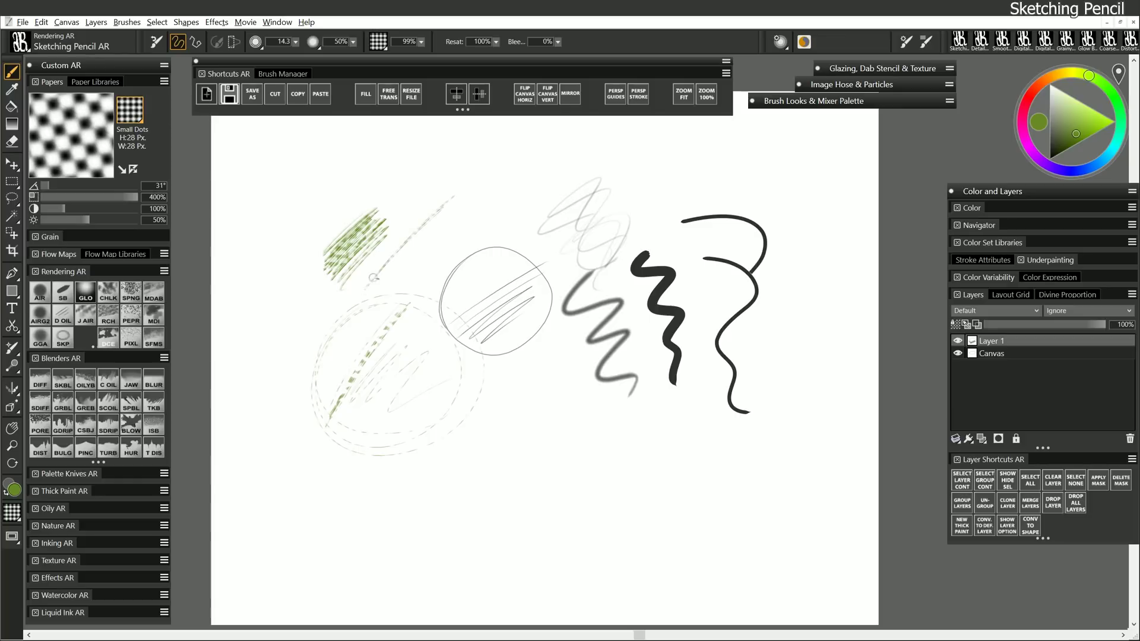
{"action": "mouse_move", "coordinate": [399, 259]}
{"action": "left_mouse_down"}
{"action": "mouse_move", "coordinate": [389, 284]}
{"action": "mouse_move", "coordinate": [451, 216]}
{"action": "mouse_move", "coordinate": [387, 289]}
{"action": "mouse_move", "coordinate": [450, 244]}
{"action": "left_mouse_up"}
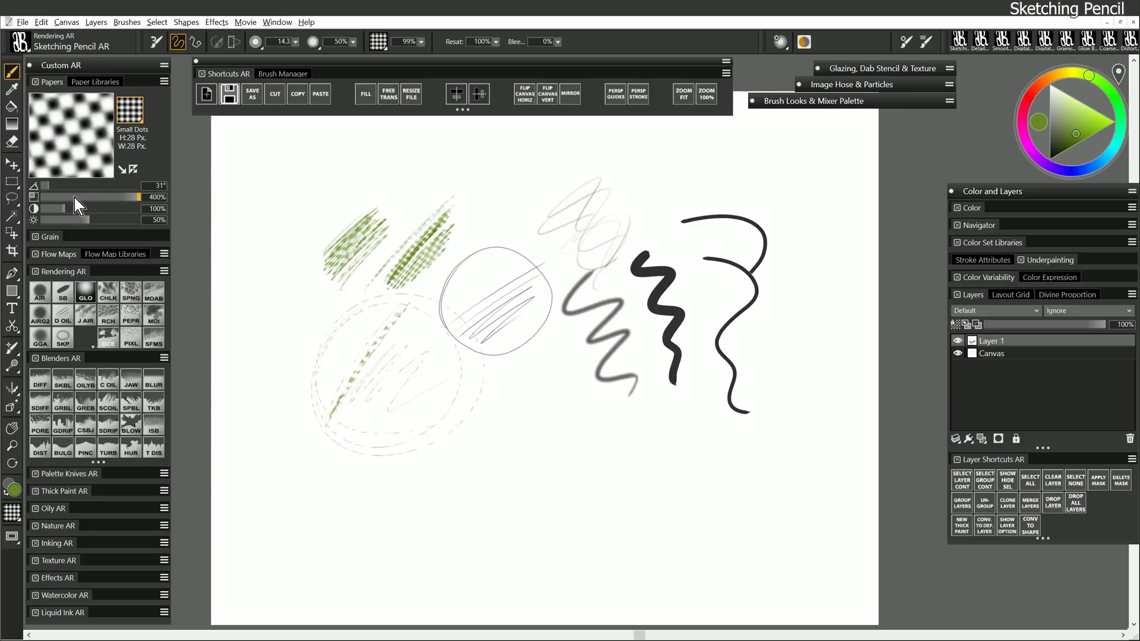
{"action": "left_click_drag", "start_coordinate": [74, 198], "coordinate": [55, 197]}
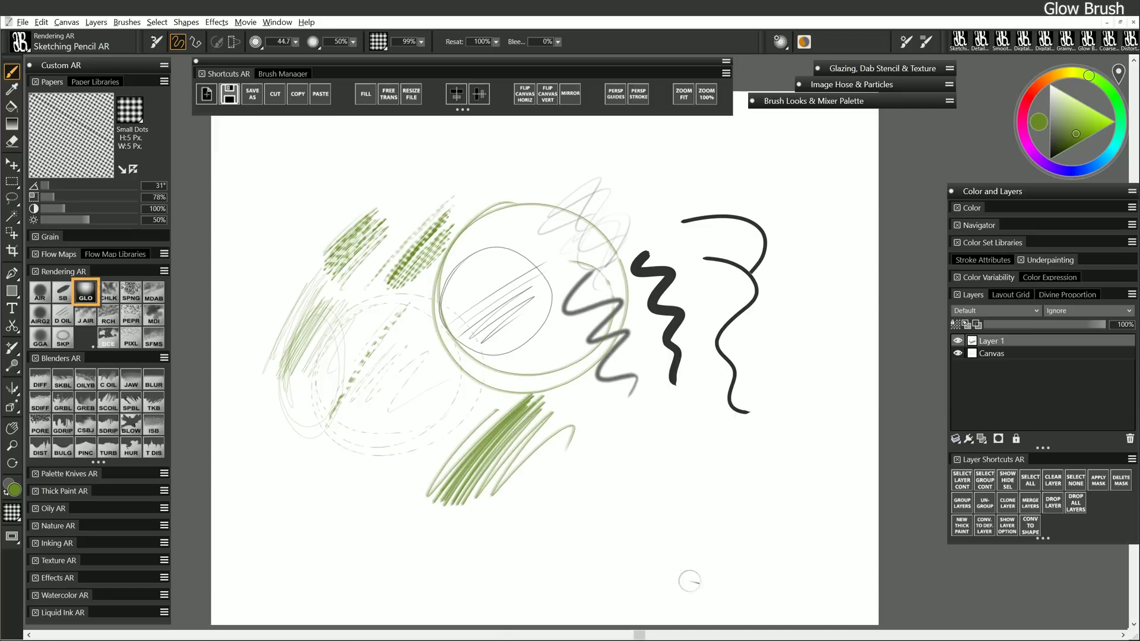
- Try the Glow Brush, then spray a soft green cloud over the strokes with Jitter Airbrush G
{"action": "left_click", "coordinate": [87, 289]}
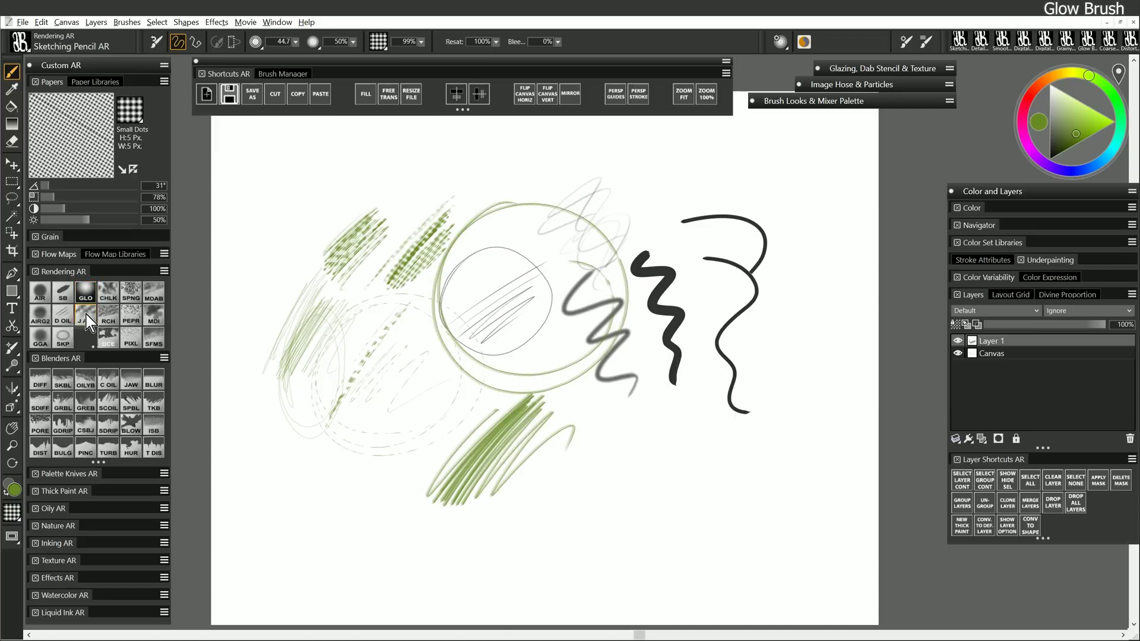
{"action": "left_click", "coordinate": [86, 315]}
{"action": "mouse_move", "coordinate": [333, 282]}
{"action": "left_mouse_down"}
{"action": "mouse_move", "coordinate": [362, 287]}
{"action": "mouse_move", "coordinate": [530, 186]}
{"action": "mouse_move", "coordinate": [402, 267]}
{"action": "mouse_move", "coordinate": [411, 331]}
{"action": "mouse_move", "coordinate": [626, 225]}
{"action": "mouse_move", "coordinate": [430, 348]}
{"action": "mouse_move", "coordinate": [599, 285]}
{"action": "mouse_move", "coordinate": [519, 414]}
{"action": "mouse_move", "coordinate": [661, 337]}
{"action": "mouse_move", "coordinate": [666, 414]}
{"action": "mouse_move", "coordinate": [704, 424]}
{"action": "left_mouse_up"}
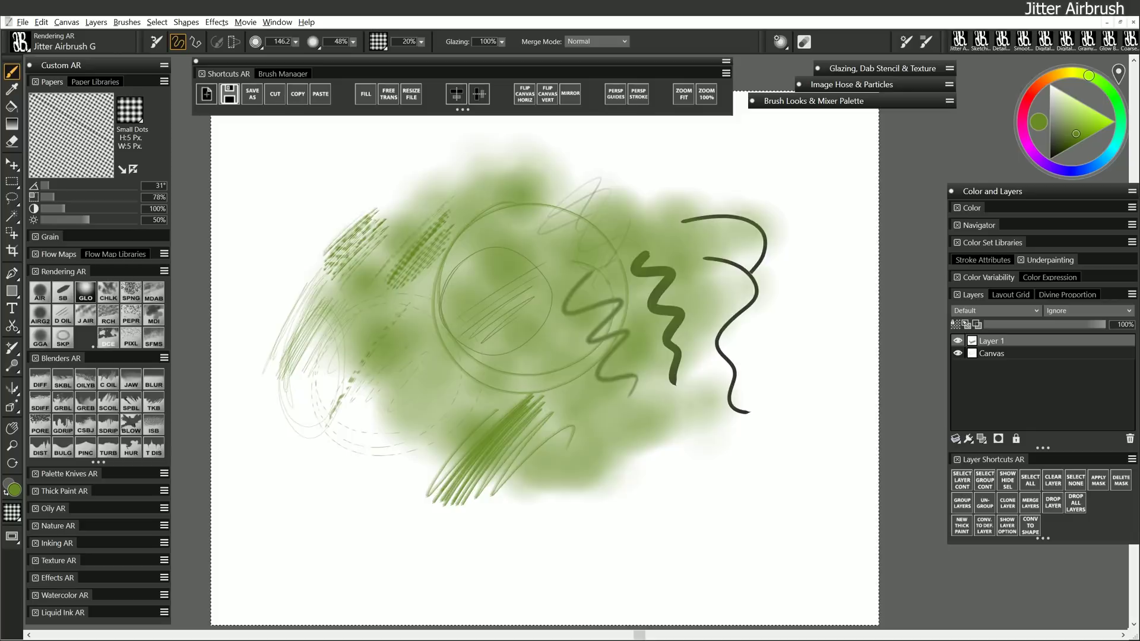
- Clear the layer and paint a pale green wash with the Glazing Chalk brush
{"action": "key", "text": "BackSpace"}
{"action": "left_click", "coordinate": [113, 291]}
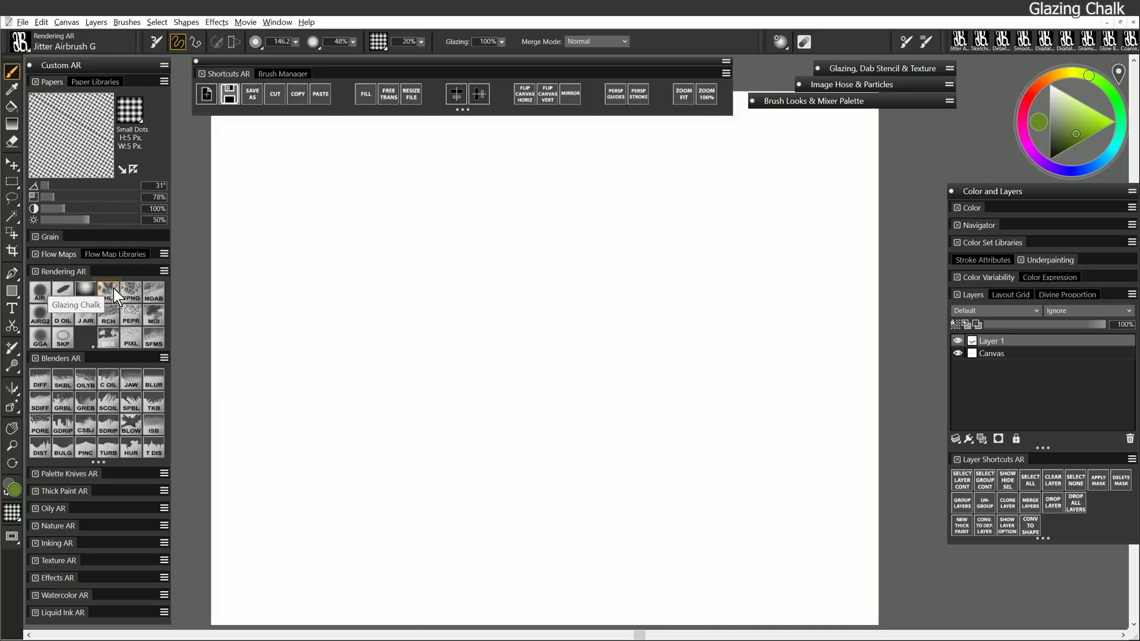
{"action": "left_click", "coordinate": [112, 293]}
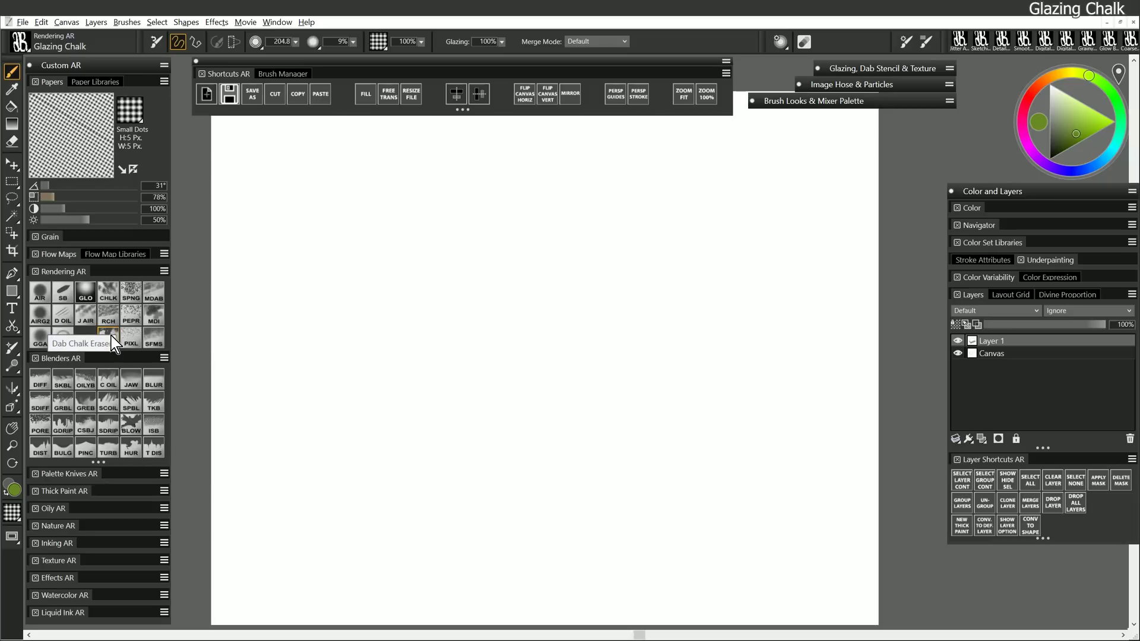
{"action": "left_click_drag", "start_coordinate": [111, 336], "coordinate": [111, 292]}
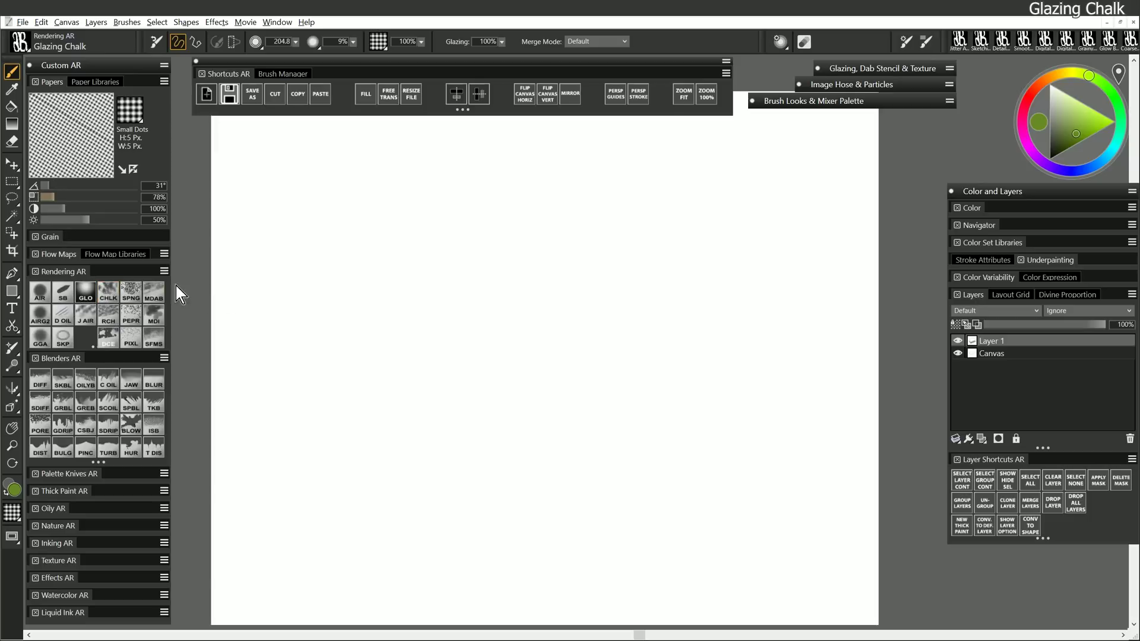
{"action": "mouse_move", "coordinate": [427, 250]}
{"action": "left_mouse_down"}
{"action": "mouse_move", "coordinate": [398, 338]}
{"action": "mouse_move", "coordinate": [453, 260]}
{"action": "mouse_move", "coordinate": [435, 331]}
{"action": "mouse_move", "coordinate": [456, 331]}
{"action": "mouse_move", "coordinate": [428, 336]}
{"action": "mouse_move", "coordinate": [408, 281]}
{"action": "mouse_move", "coordinate": [492, 305]}
{"action": "mouse_move", "coordinate": [466, 308]}
{"action": "left_mouse_up"}
- On Pebble Board paper, paint two textured chalk patches, the second at size about 91 with Random Grain Rotation
{"action": "left_click", "coordinate": [132, 110]}
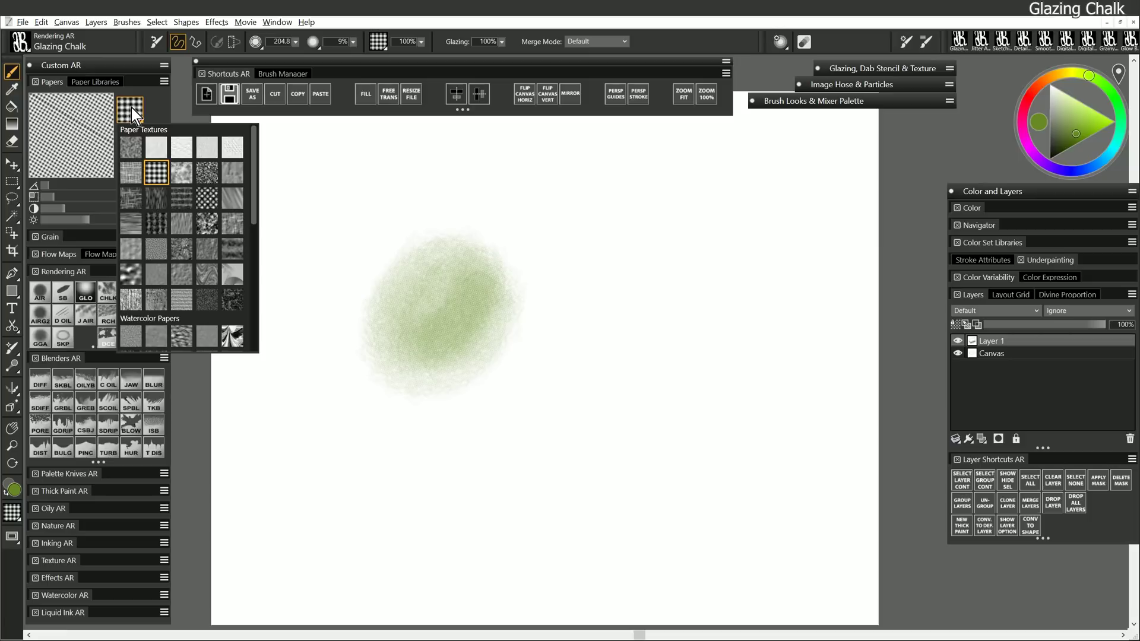
{"action": "left_click", "coordinate": [159, 284]}
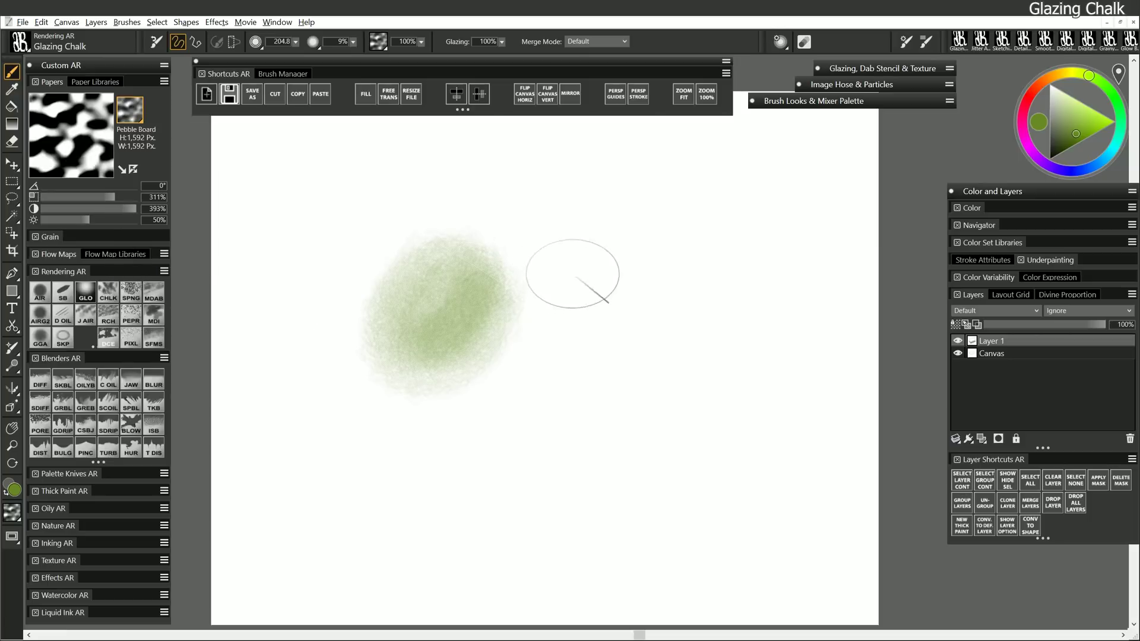
{"action": "mouse_move", "coordinate": [572, 280]}
{"action": "left_mouse_down"}
{"action": "mouse_move", "coordinate": [586, 344]}
{"action": "mouse_move", "coordinate": [576, 328]}
{"action": "mouse_move", "coordinate": [563, 331]}
{"action": "mouse_move", "coordinate": [640, 357]}
{"action": "mouse_move", "coordinate": [646, 269]}
{"action": "mouse_move", "coordinate": [581, 298]}
{"action": "mouse_move", "coordinate": [636, 355]}
{"action": "mouse_move", "coordinate": [666, 301]}
{"action": "mouse_move", "coordinate": [634, 279]}
{"action": "mouse_move", "coordinate": [627, 316]}
{"action": "mouse_move", "coordinate": [636, 276]}
{"action": "mouse_move", "coordinate": [634, 307]}
{"action": "mouse_move", "coordinate": [633, 279]}
{"action": "left_mouse_up"}
{"action": "left_click_drag", "start_coordinate": [682, 351], "coordinate": [629, 362]}
{"action": "left_click", "coordinate": [71, 236]}
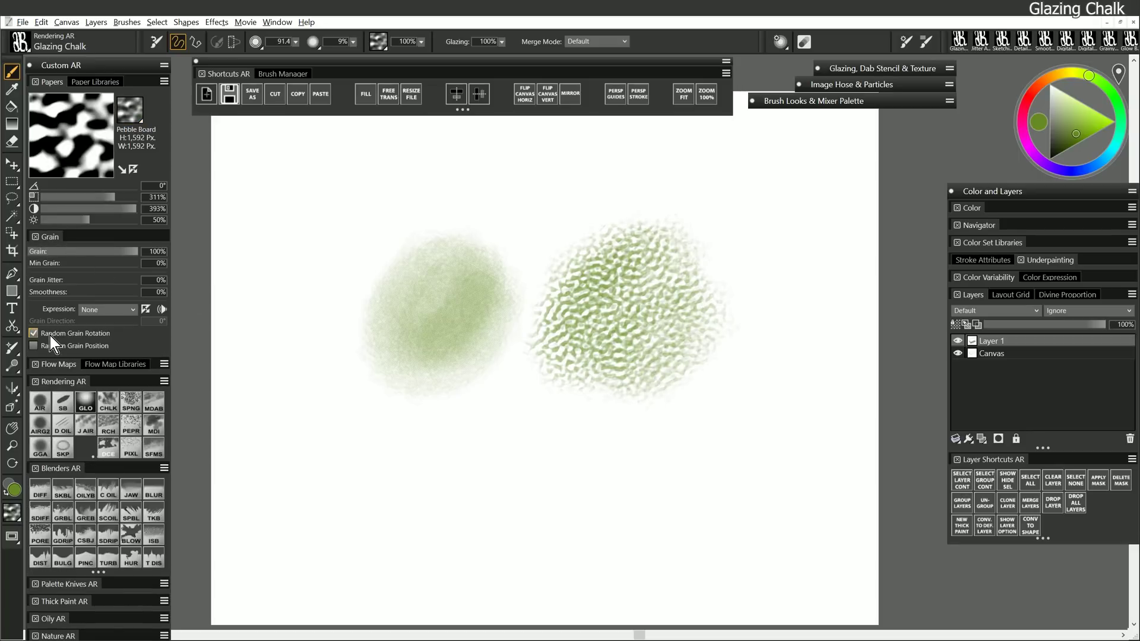
{"action": "mouse_move", "coordinate": [769, 254]}
{"action": "left_mouse_down"}
{"action": "mouse_move", "coordinate": [746, 304]}
{"action": "mouse_move", "coordinate": [771, 291]}
{"action": "mouse_move", "coordinate": [783, 315]}
{"action": "mouse_move", "coordinate": [798, 253]}
{"action": "mouse_move", "coordinate": [807, 350]}
{"action": "mouse_move", "coordinate": [748, 274]}
{"action": "mouse_move", "coordinate": [783, 261]}
{"action": "mouse_move", "coordinate": [819, 339]}
{"action": "mouse_move", "coordinate": [808, 289]}
{"action": "left_mouse_up"}
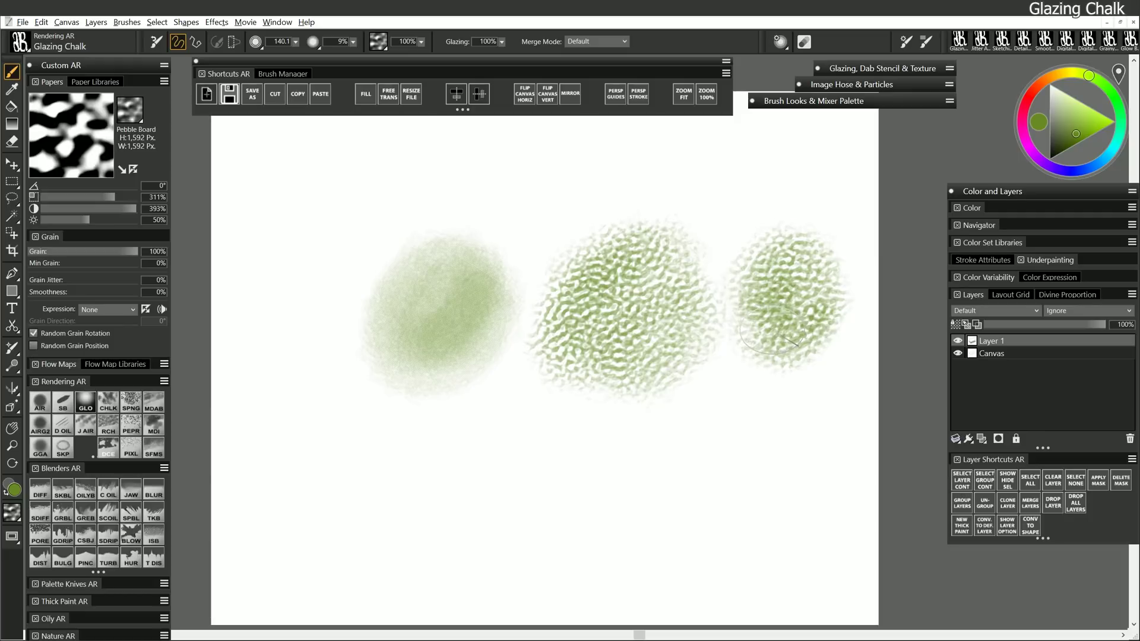
- Paint dense Random Chalk patches at lower right and upper left, plus a pale Glazing Chalk patch below
{"action": "left_click", "coordinate": [109, 423]}
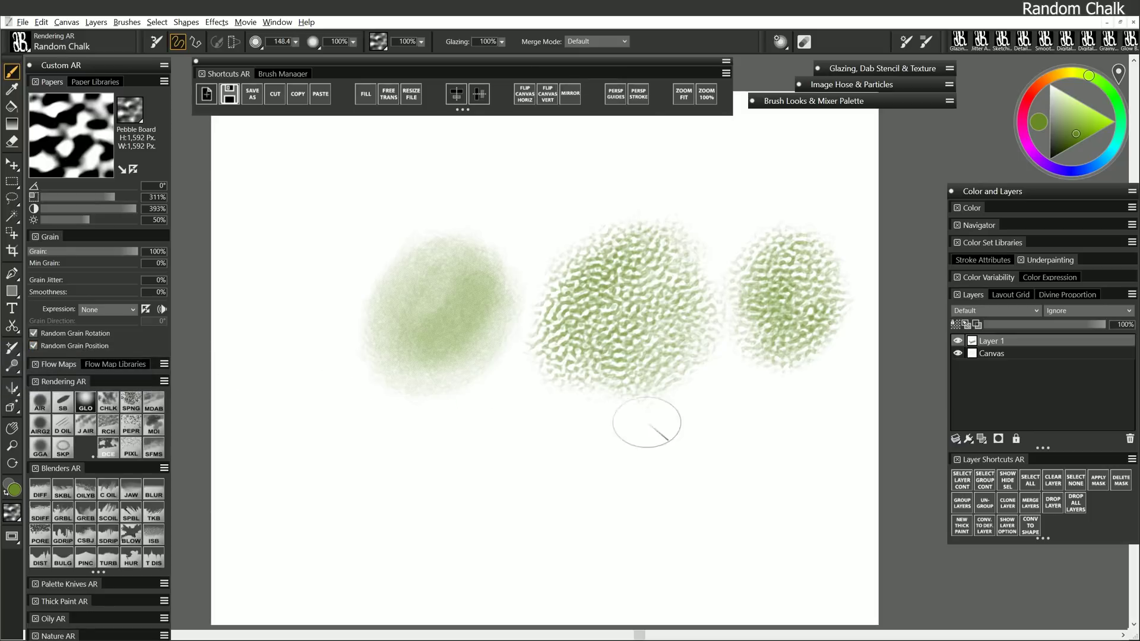
{"action": "mouse_move", "coordinate": [710, 416]}
{"action": "left_mouse_down"}
{"action": "mouse_move", "coordinate": [727, 458]}
{"action": "mouse_move", "coordinate": [733, 442]}
{"action": "mouse_move", "coordinate": [708, 445]}
{"action": "mouse_move", "coordinate": [747, 500]}
{"action": "mouse_move", "coordinate": [763, 408]}
{"action": "mouse_move", "coordinate": [678, 444]}
{"action": "mouse_move", "coordinate": [751, 497]}
{"action": "mouse_move", "coordinate": [784, 433]}
{"action": "mouse_move", "coordinate": [708, 419]}
{"action": "left_mouse_up"}
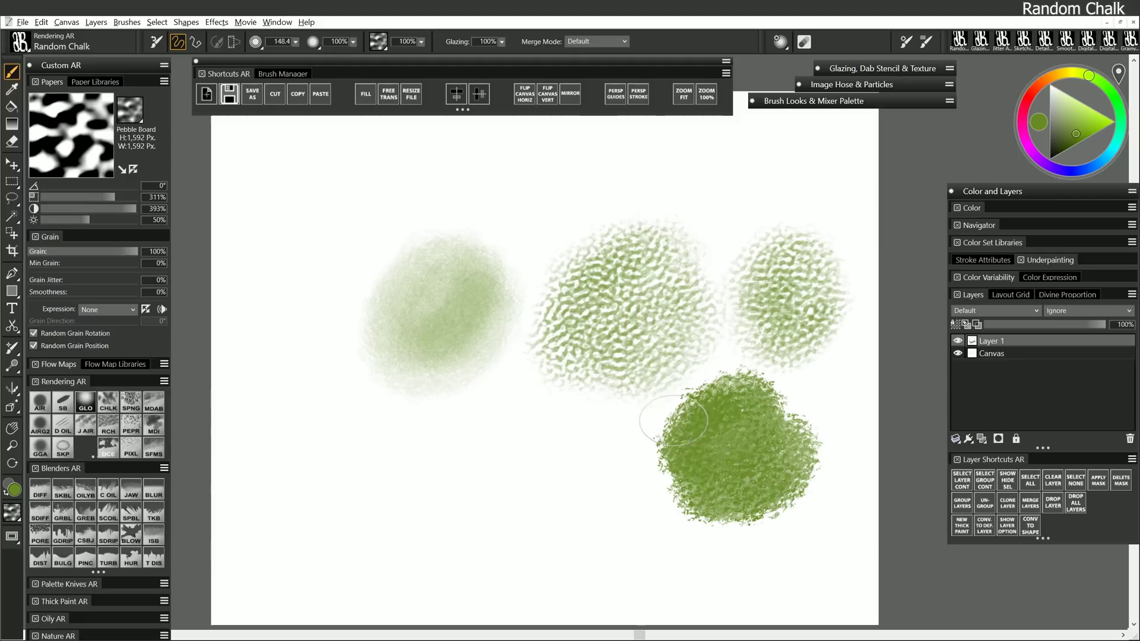
{"action": "mouse_move", "coordinate": [335, 231]}
{"action": "left_mouse_down"}
{"action": "mouse_move", "coordinate": [293, 237]}
{"action": "mouse_move", "coordinate": [318, 209]}
{"action": "mouse_move", "coordinate": [312, 244]}
{"action": "mouse_move", "coordinate": [291, 217]}
{"action": "mouse_move", "coordinate": [297, 163]}
{"action": "mouse_move", "coordinate": [321, 236]}
{"action": "mouse_move", "coordinate": [274, 239]}
{"action": "mouse_move", "coordinate": [330, 224]}
{"action": "mouse_move", "coordinate": [317, 261]}
{"action": "left_mouse_up"}
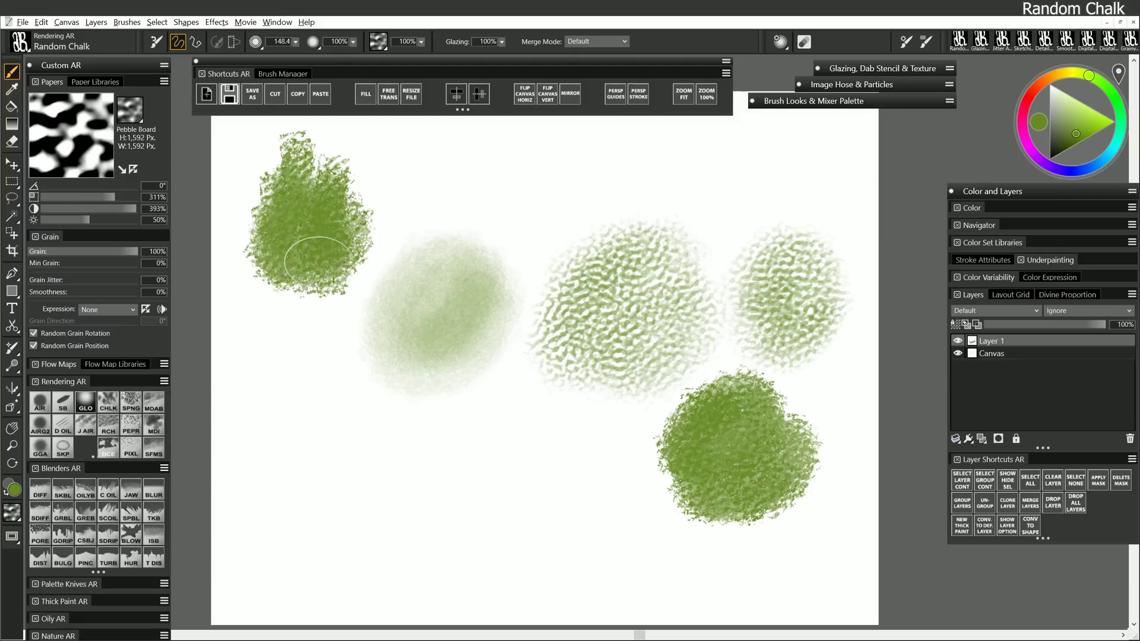
{"action": "left_click", "coordinate": [109, 401]}
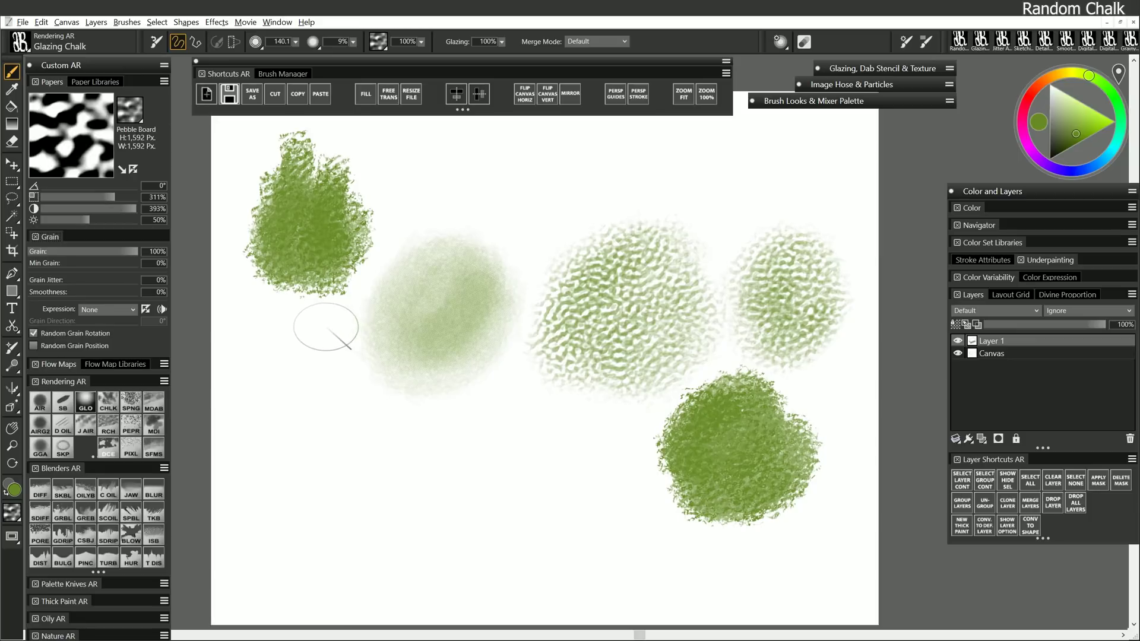
{"action": "mouse_move", "coordinate": [309, 343]}
{"action": "left_mouse_down"}
{"action": "mouse_move", "coordinate": [287, 421]}
{"action": "mouse_move", "coordinate": [319, 397]}
{"action": "mouse_move", "coordinate": [279, 339]}
{"action": "mouse_move", "coordinate": [280, 407]}
{"action": "mouse_move", "coordinate": [336, 428]}
{"action": "mouse_move", "coordinate": [329, 332]}
{"action": "mouse_move", "coordinate": [271, 395]}
{"action": "mouse_move", "coordinate": [307, 441]}
{"action": "mouse_move", "coordinate": [327, 345]}
{"action": "mouse_move", "coordinate": [348, 404]}
{"action": "left_mouse_up"}
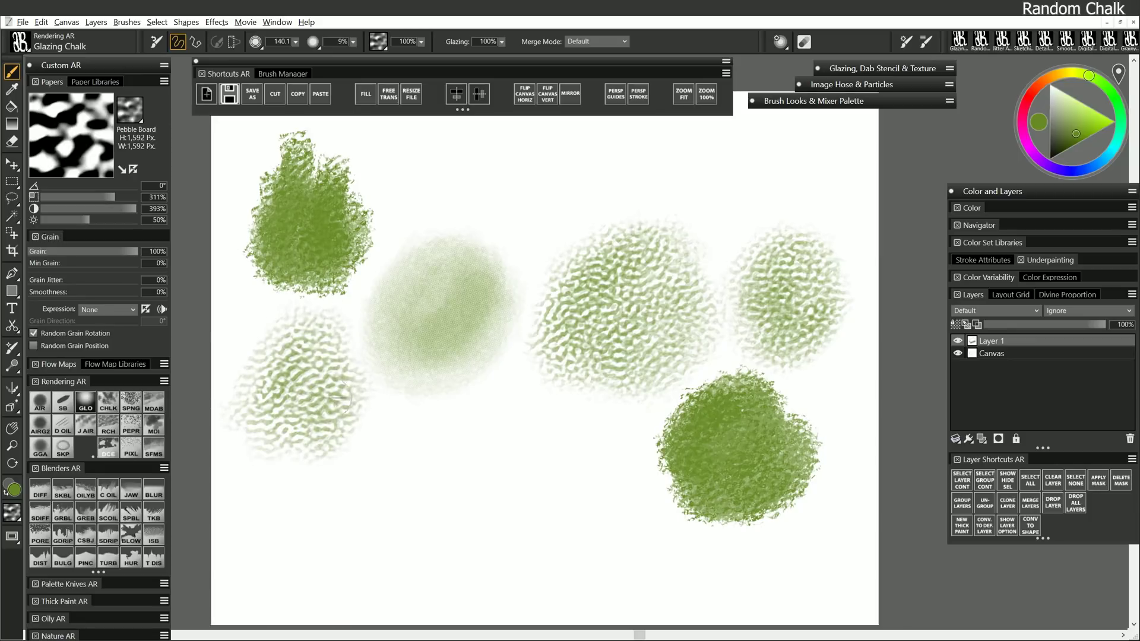
- Choose Simulated Wood paper and paint glaze streaks at the lower left
{"action": "left_click", "coordinate": [130, 110]}
{"action": "left_click", "coordinate": [209, 222]}
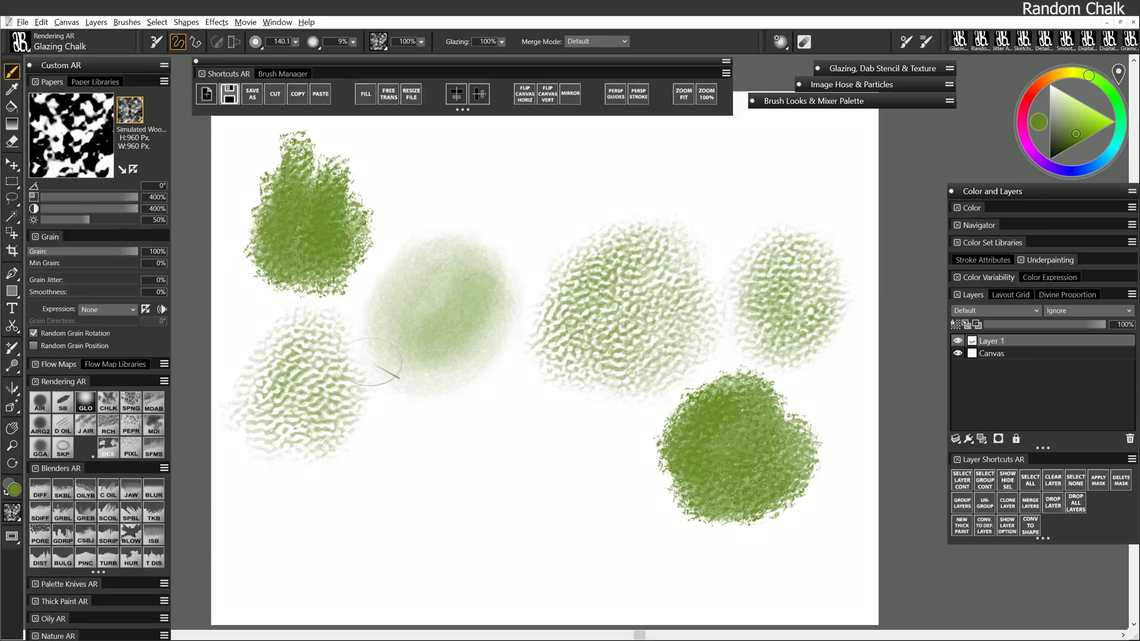
{"action": "mouse_move", "coordinate": [356, 507]}
{"action": "left_mouse_down"}
{"action": "mouse_move", "coordinate": [404, 438]}
{"action": "mouse_move", "coordinate": [350, 442]}
{"action": "mouse_move", "coordinate": [321, 356]}
{"action": "mouse_move", "coordinate": [297, 332]}
{"action": "mouse_move", "coordinate": [381, 458]}
{"action": "mouse_move", "coordinate": [386, 511]}
{"action": "mouse_move", "coordinate": [496, 526]}
{"action": "mouse_move", "coordinate": [526, 469]}
{"action": "left_mouse_up"}
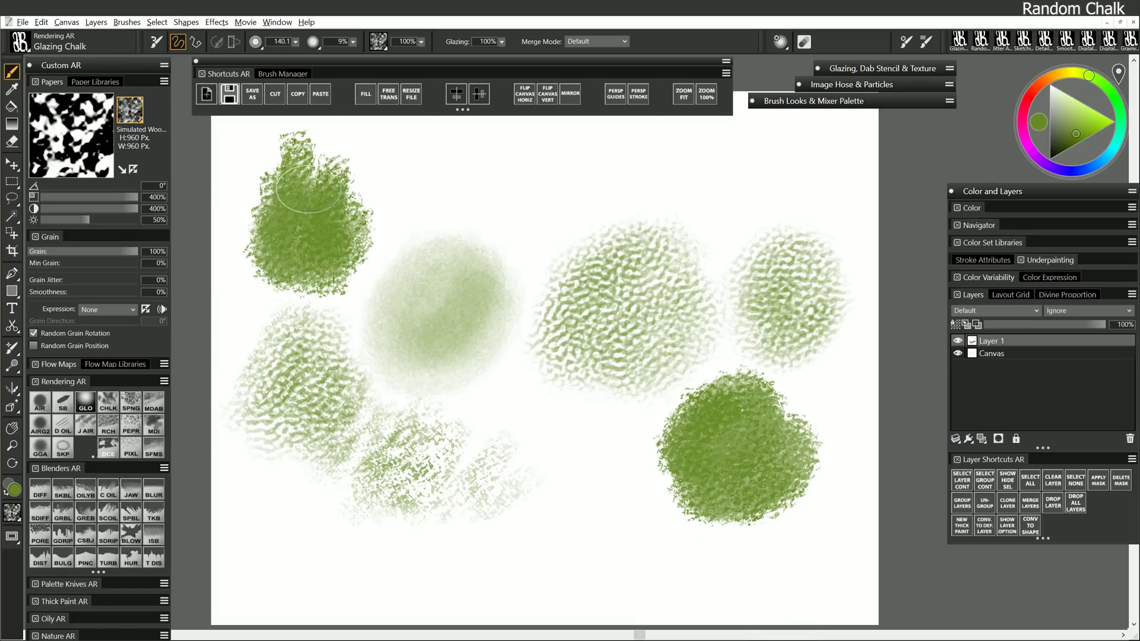
- Set the merge mode to Multiply and darken the top-left green patch
{"action": "left_click", "coordinate": [592, 53]}
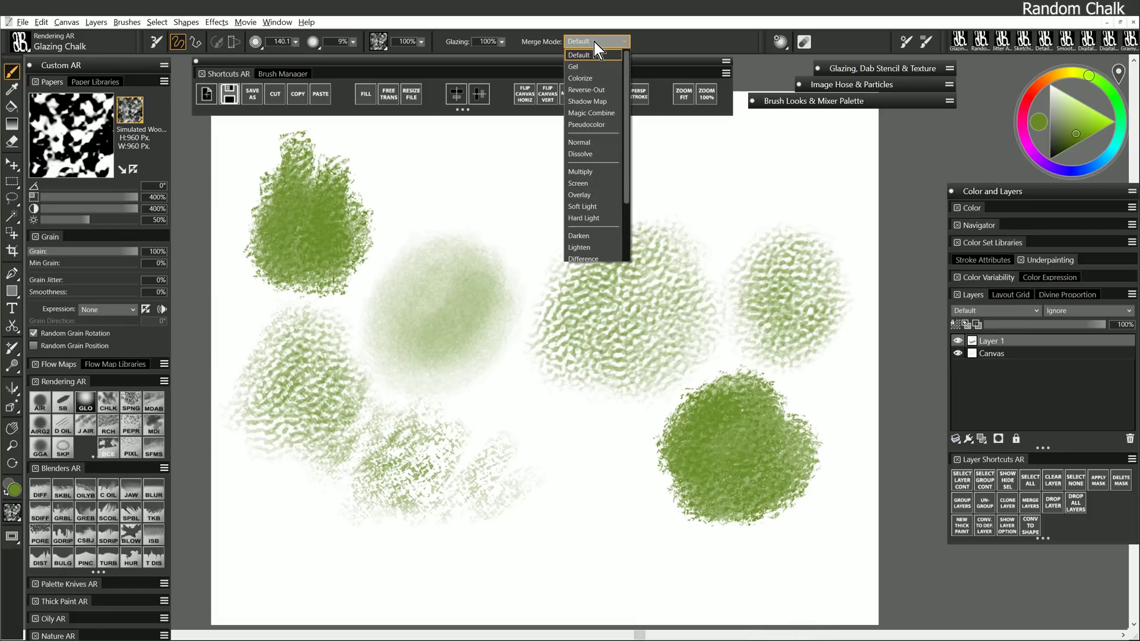
{"action": "left_click", "coordinate": [594, 177]}
{"action": "mouse_move", "coordinate": [297, 226]}
{"action": "left_mouse_down"}
{"action": "mouse_move", "coordinate": [333, 237]}
{"action": "mouse_move", "coordinate": [290, 190]}
{"action": "mouse_move", "coordinate": [296, 260]}
{"action": "mouse_move", "coordinate": [299, 188]}
{"action": "mouse_move", "coordinate": [284, 212]}
{"action": "mouse_move", "coordinate": [320, 251]}
{"action": "mouse_move", "coordinate": [286, 171]}
{"action": "mouse_move", "coordinate": [298, 260]}
{"action": "mouse_move", "coordinate": [305, 201]}
{"action": "mouse_move", "coordinate": [283, 226]}
{"action": "mouse_move", "coordinate": [328, 268]}
{"action": "mouse_move", "coordinate": [290, 192]}
{"action": "mouse_move", "coordinate": [323, 274]}
{"action": "mouse_move", "coordinate": [277, 190]}
{"action": "mouse_move", "coordinate": [287, 276]}
{"action": "mouse_move", "coordinate": [284, 197]}
{"action": "mouse_move", "coordinate": [327, 227]}
{"action": "mouse_move", "coordinate": [303, 179]}
{"action": "mouse_move", "coordinate": [333, 249]}
{"action": "left_mouse_up"}
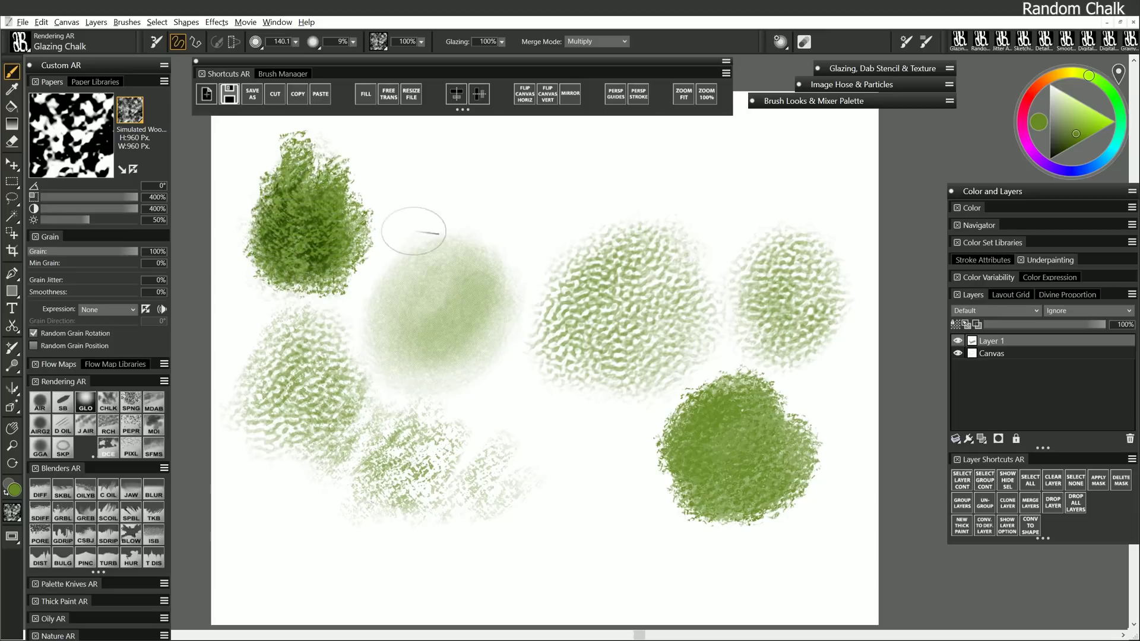
- Set the merge mode to Screen and lighten the top and upper middle of that patch
{"action": "left_click", "coordinate": [596, 45]}
{"action": "left_click", "coordinate": [589, 117]}
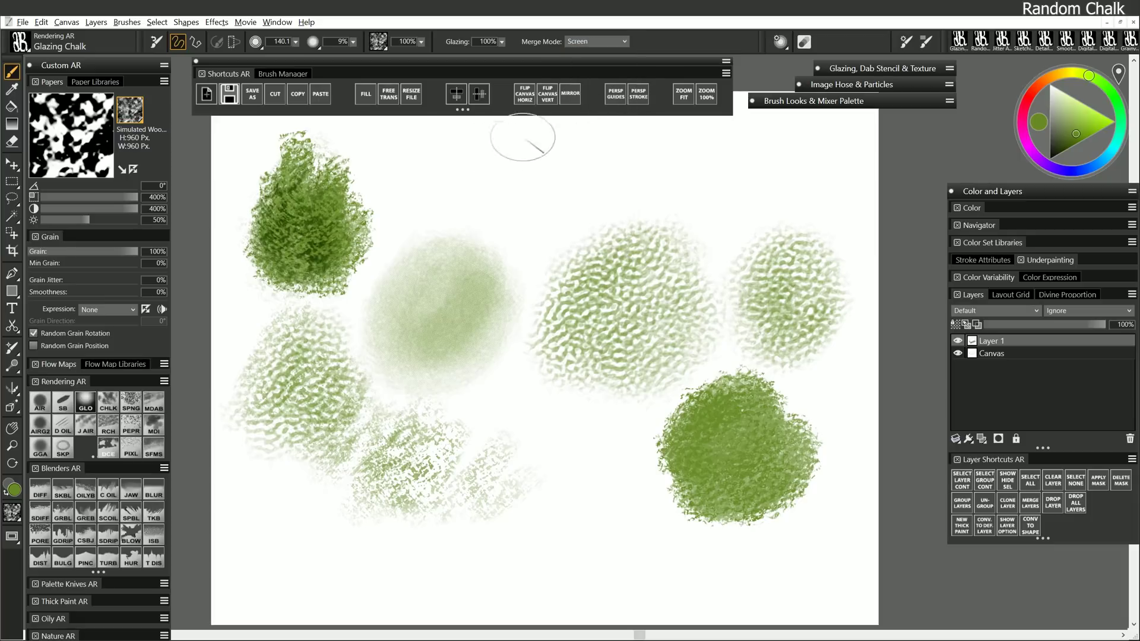
{"action": "mouse_move", "coordinate": [322, 175]}
{"action": "left_mouse_down"}
{"action": "mouse_move", "coordinate": [330, 215]}
{"action": "mouse_move", "coordinate": [335, 195]}
{"action": "mouse_move", "coordinate": [300, 189]}
{"action": "mouse_move", "coordinate": [336, 228]}
{"action": "mouse_move", "coordinate": [309, 156]}
{"action": "mouse_move", "coordinate": [325, 235]}
{"action": "mouse_move", "coordinate": [304, 154]}
{"action": "left_mouse_up"}
{"action": "mouse_move", "coordinate": [326, 215]}
{"action": "left_mouse_down"}
{"action": "mouse_move", "coordinate": [328, 261]}
{"action": "mouse_move", "coordinate": [310, 212]}
{"action": "mouse_move", "coordinate": [333, 225]}
{"action": "left_mouse_up"}
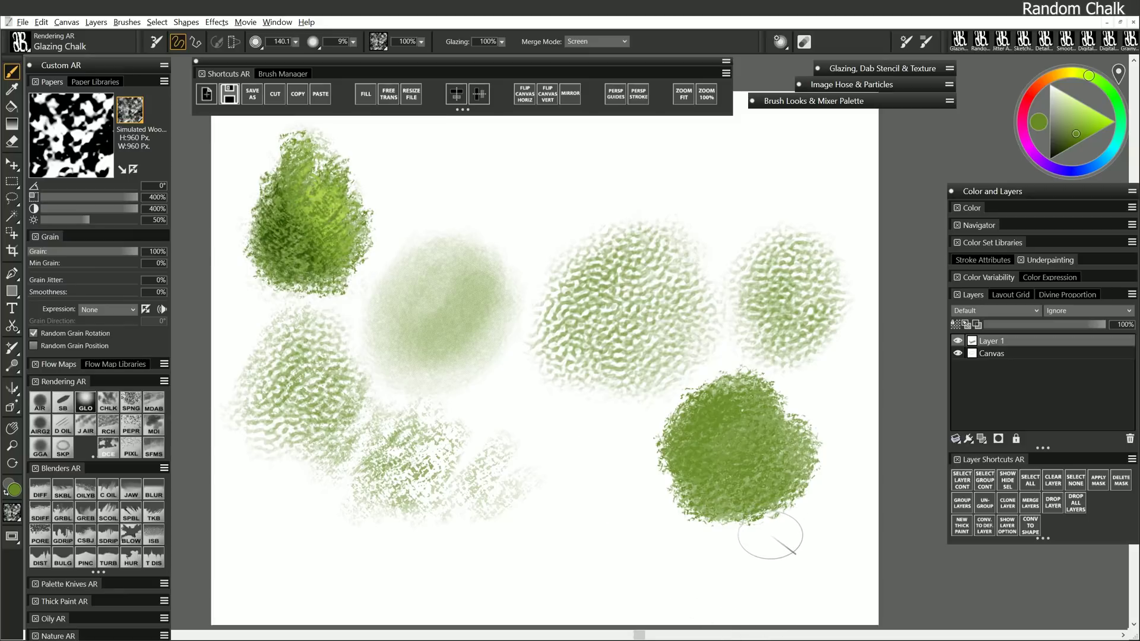
- Select the Dab Chalk Eraser and erase a dotted pattern into the lower-left green patch
{"action": "left_click", "coordinate": [108, 449]}
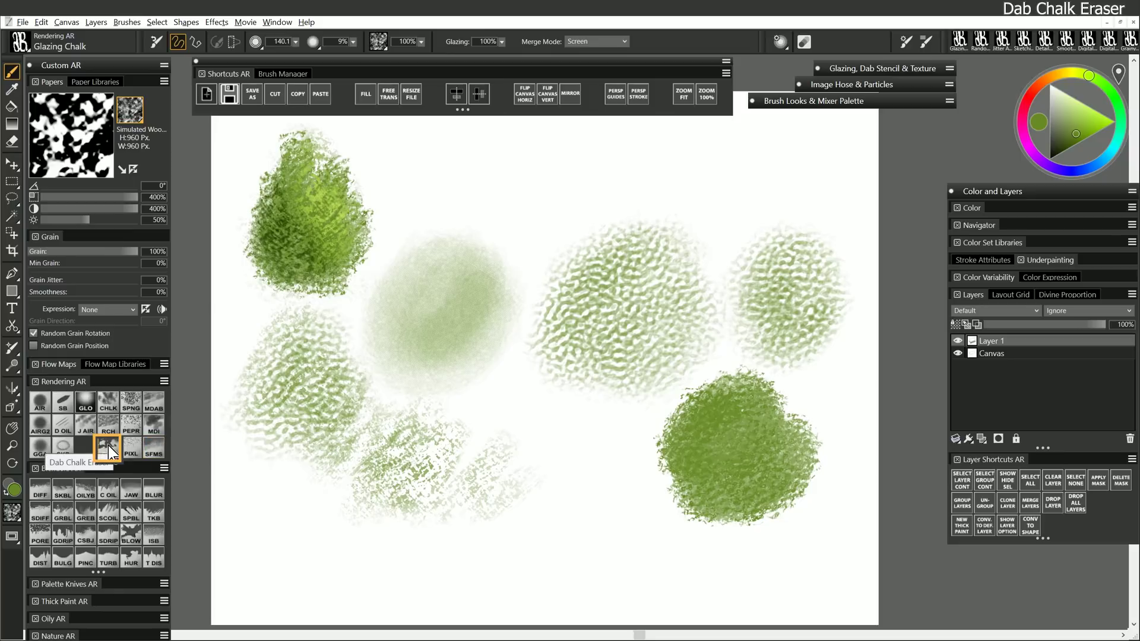
{"action": "left_click", "coordinate": [111, 454]}
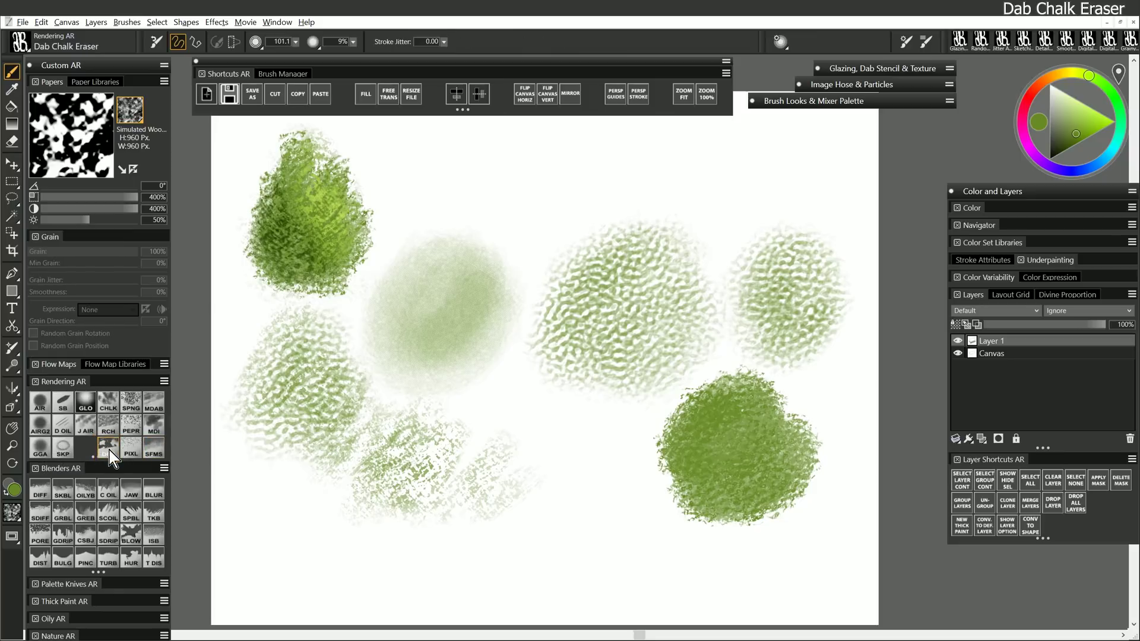
{"action": "mouse_move", "coordinate": [272, 260]}
{"action": "left_mouse_down"}
{"action": "mouse_move", "coordinate": [297, 212]}
{"action": "mouse_move", "coordinate": [280, 270]}
{"action": "mouse_move", "coordinate": [294, 246]}
{"action": "mouse_move", "coordinate": [305, 267]}
{"action": "mouse_move", "coordinate": [282, 212]}
{"action": "mouse_move", "coordinate": [323, 263]}
{"action": "mouse_move", "coordinate": [342, 249]}
{"action": "mouse_move", "coordinate": [355, 270]}
{"action": "left_mouse_up"}
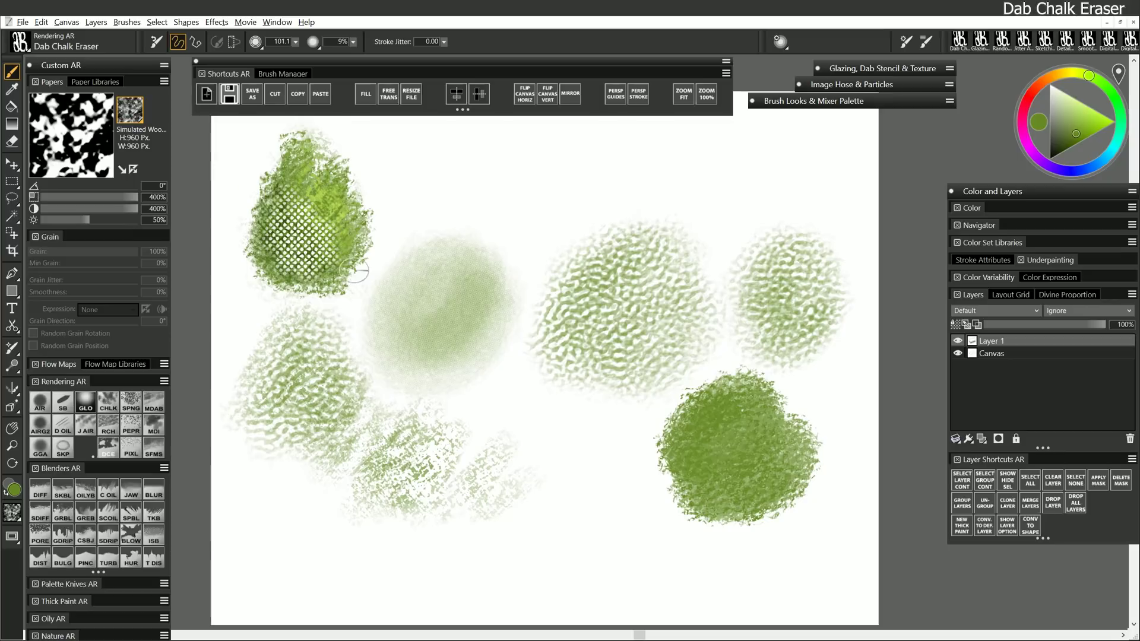
- Set the first flow map as the Dab Stencil source and erase stencilled patches from the blob
{"action": "left_click", "coordinate": [880, 72]}
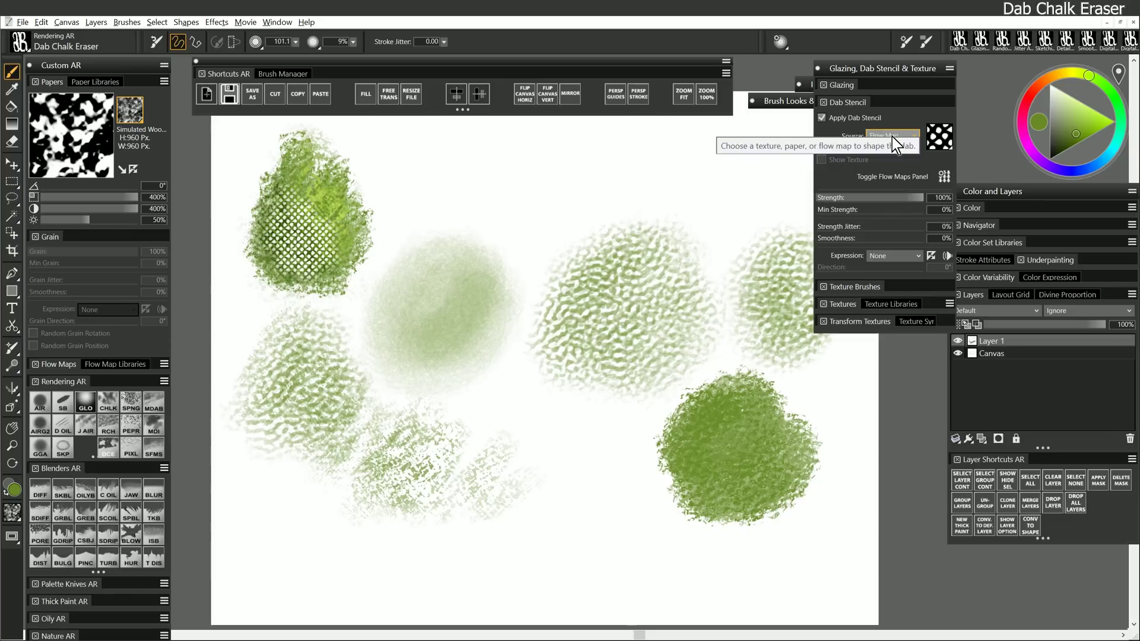
{"action": "left_click", "coordinate": [940, 138]}
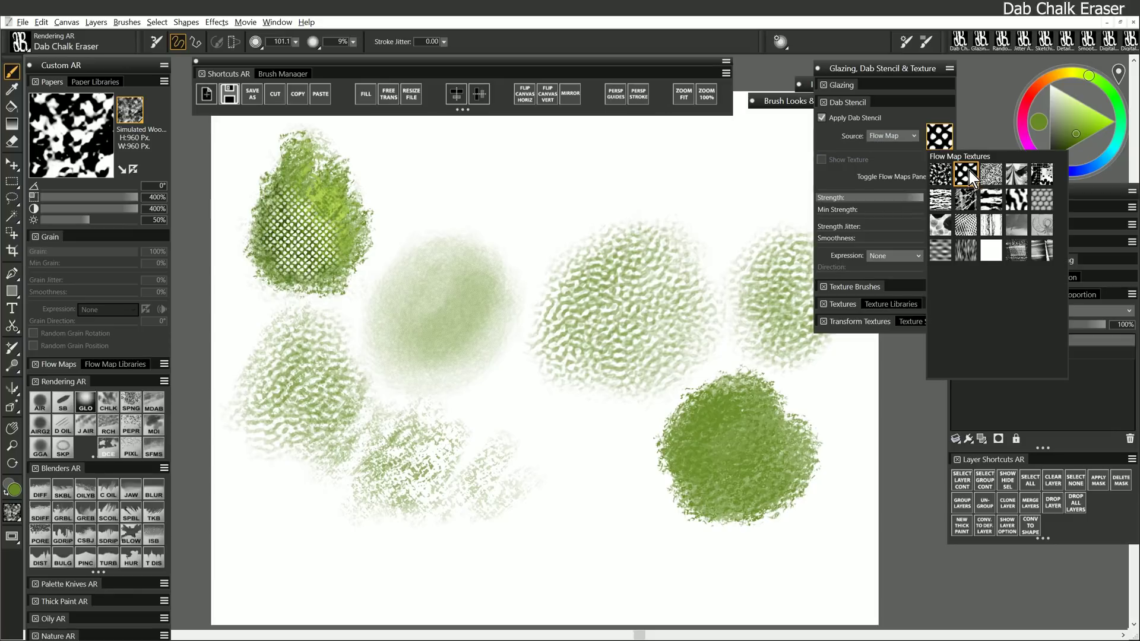
{"action": "left_click", "coordinate": [942, 171]}
{"action": "left_click_drag", "start_coordinate": [314, 193], "coordinate": [356, 261]}
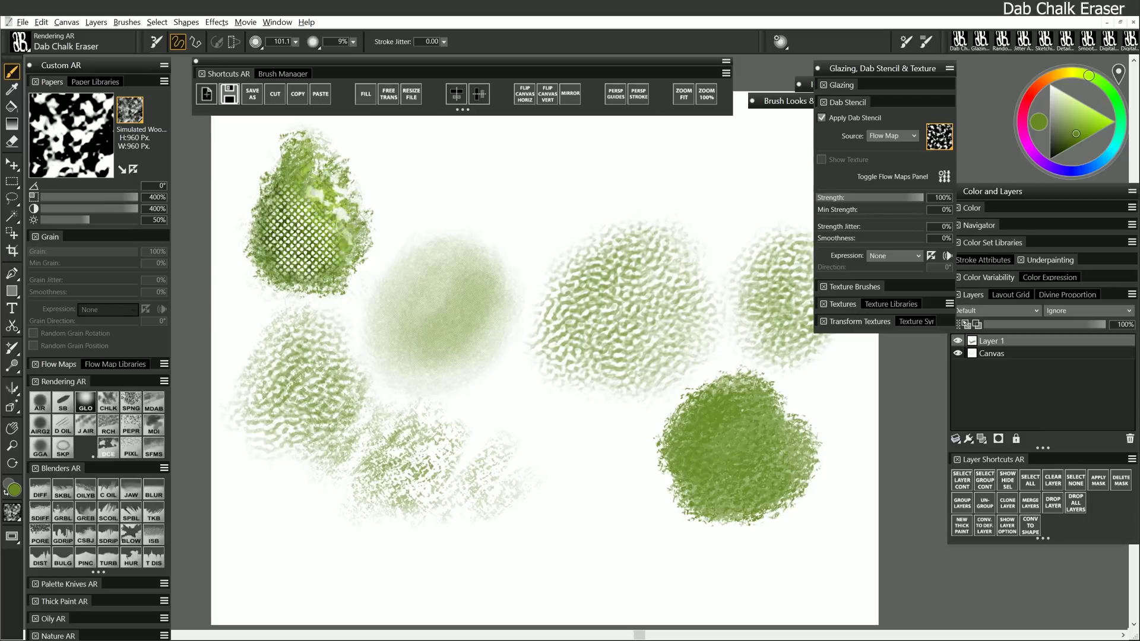
- Undo those strokes and erase speckled marks through the top-left green blob again
{"action": "key", "text": "ctrl+z"}
{"action": "key", "text": "ctrl+z"}
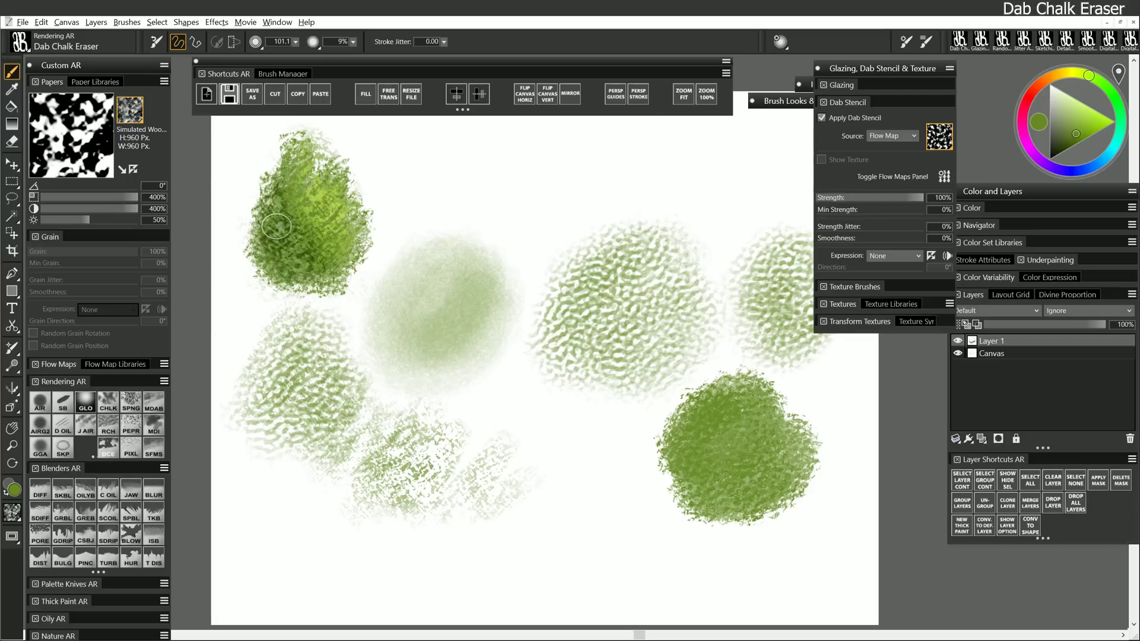
{"action": "left_click_drag", "start_coordinate": [276, 226], "coordinate": [280, 229]}
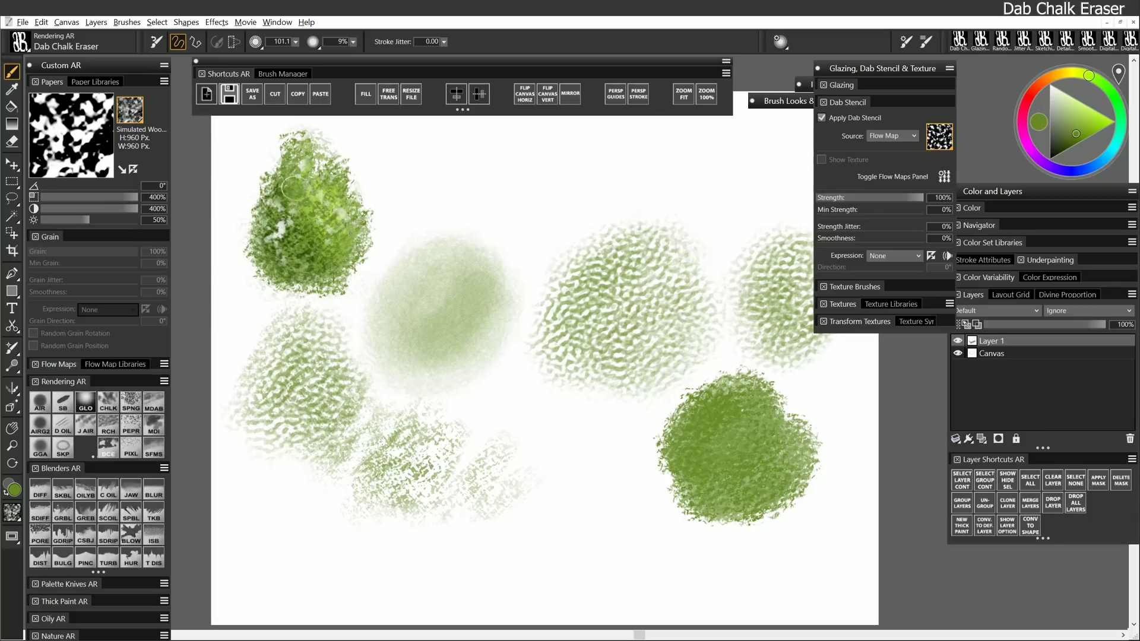
{"action": "mouse_move", "coordinate": [292, 189]}
{"action": "left_mouse_down"}
{"action": "mouse_move", "coordinate": [306, 239]}
{"action": "mouse_move", "coordinate": [330, 268]}
{"action": "mouse_move", "coordinate": [286, 275]}
{"action": "left_mouse_up"}
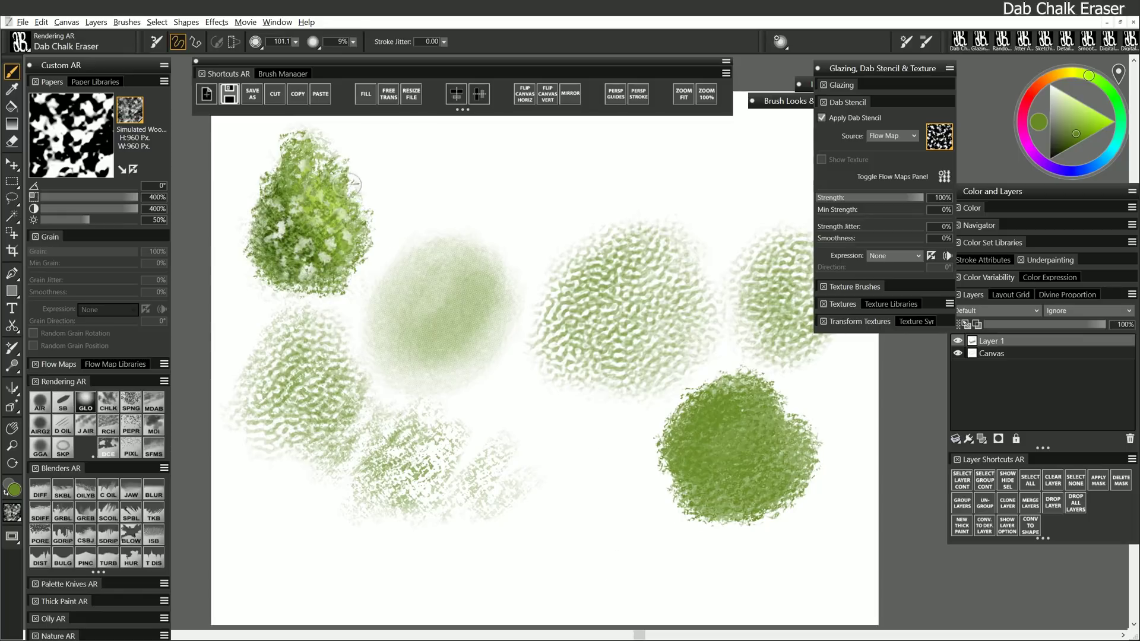
{"action": "key", "text": "s"}
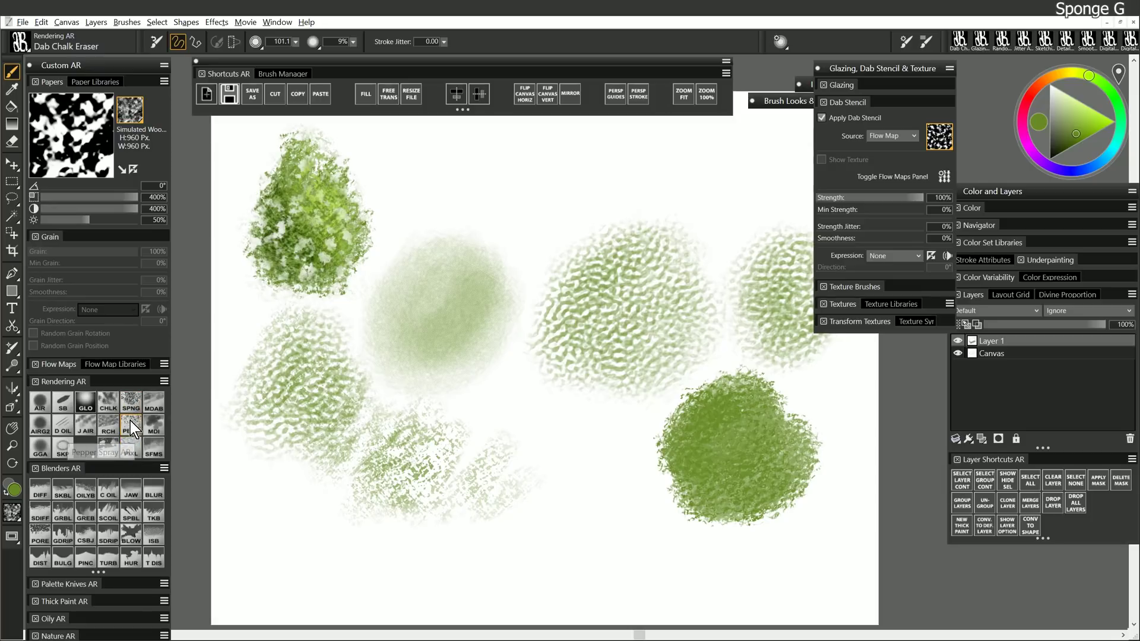
- Clear the canvas and paint Sponge G dabs at 72% grain, plus a small lower-left patch
{"action": "key", "text": "Delete"}
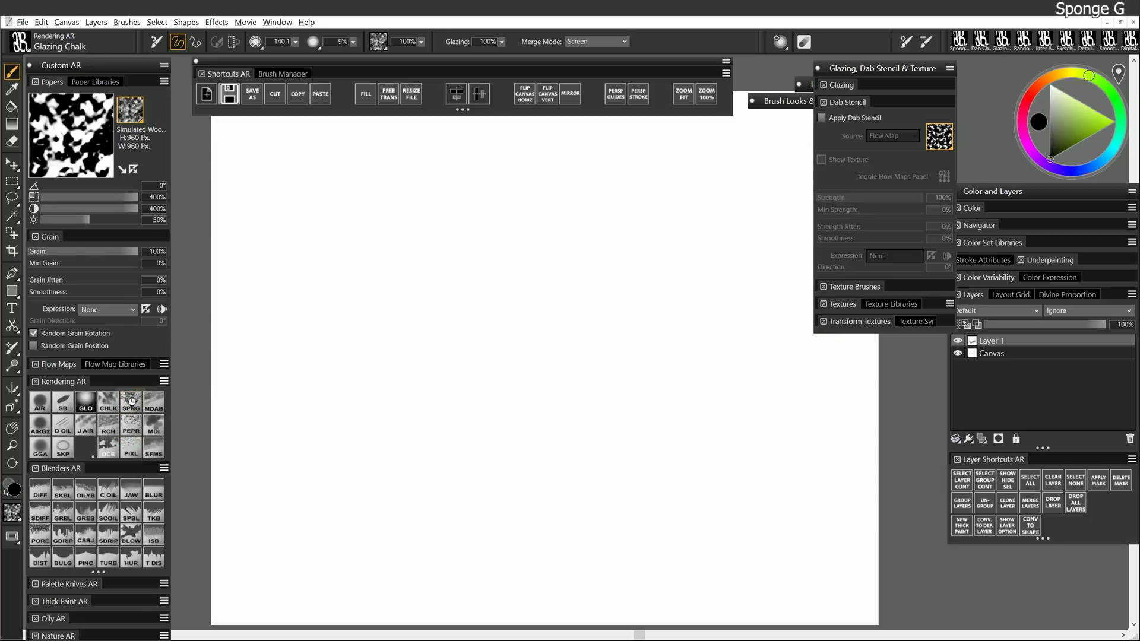
{"action": "left_click", "coordinate": [130, 404]}
{"action": "left_click", "coordinate": [421, 42]}
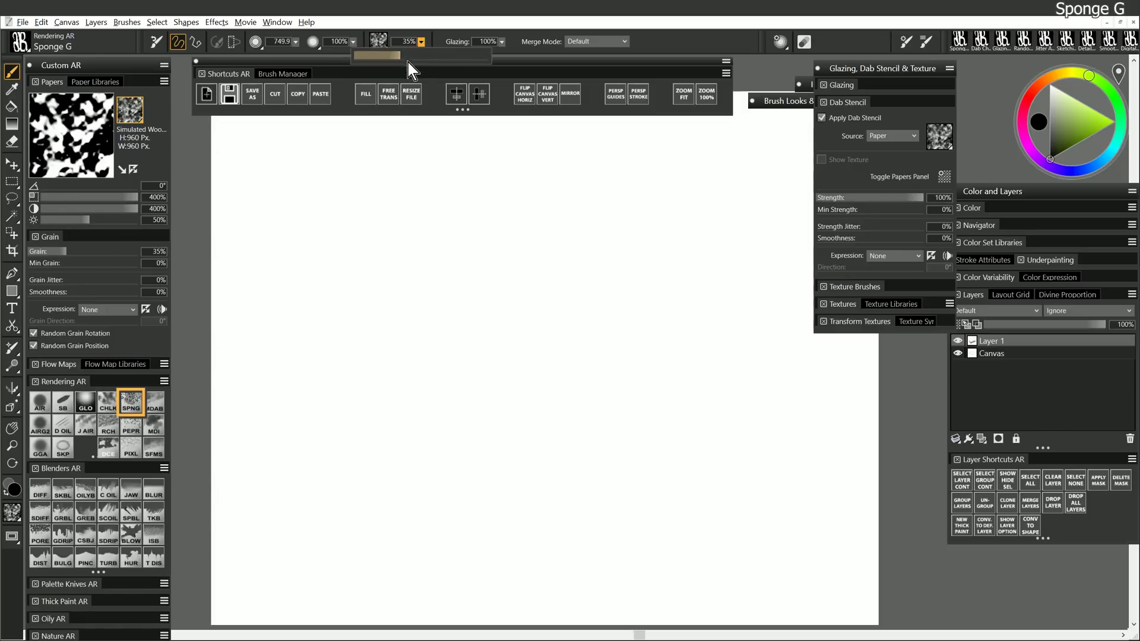
{"action": "left_click_drag", "start_coordinate": [408, 55], "coordinate": [450, 55]}
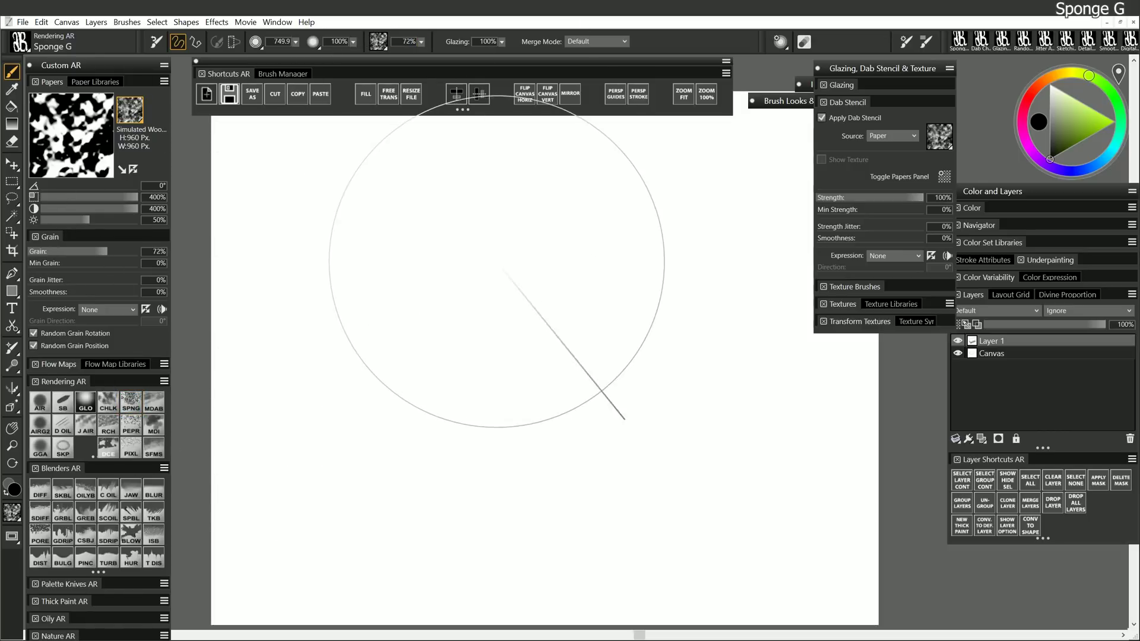
{"action": "mouse_move", "coordinate": [470, 270]}
{"action": "left_mouse_down"}
{"action": "mouse_move", "coordinate": [436, 306]}
{"action": "mouse_move", "coordinate": [523, 333]}
{"action": "mouse_move", "coordinate": [415, 255]}
{"action": "mouse_move", "coordinate": [611, 321]}
{"action": "mouse_move", "coordinate": [592, 324]}
{"action": "mouse_move", "coordinate": [661, 410]}
{"action": "left_mouse_up"}
{"action": "mouse_move", "coordinate": [645, 357]}
{"action": "left_mouse_down"}
{"action": "mouse_move", "coordinate": [662, 192]}
{"action": "mouse_move", "coordinate": [647, 148]}
{"action": "mouse_move", "coordinate": [305, 242]}
{"action": "mouse_move", "coordinate": [423, 366]}
{"action": "left_mouse_up"}
{"action": "mouse_move", "coordinate": [333, 433]}
{"action": "left_mouse_down"}
{"action": "mouse_move", "coordinate": [309, 510]}
{"action": "mouse_move", "coordinate": [356, 474]}
{"action": "mouse_move", "coordinate": [391, 469]}
{"action": "left_mouse_up"}
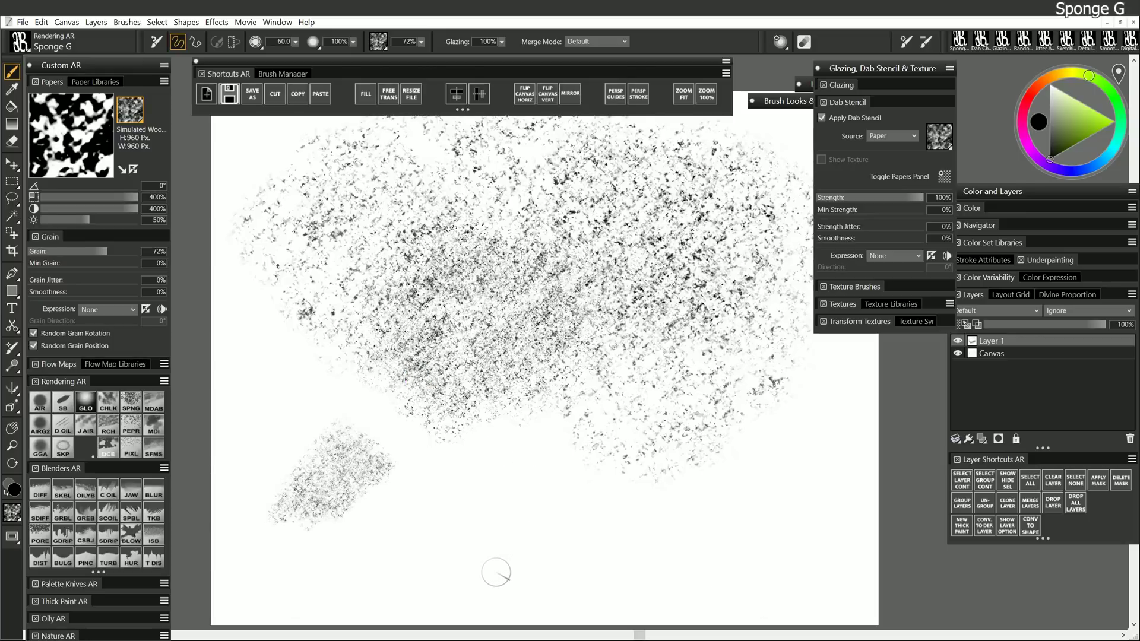
- Streak grey Glazing Chalk over the sponge mass, then return to Sponge G
{"action": "left_click", "coordinate": [109, 400]}
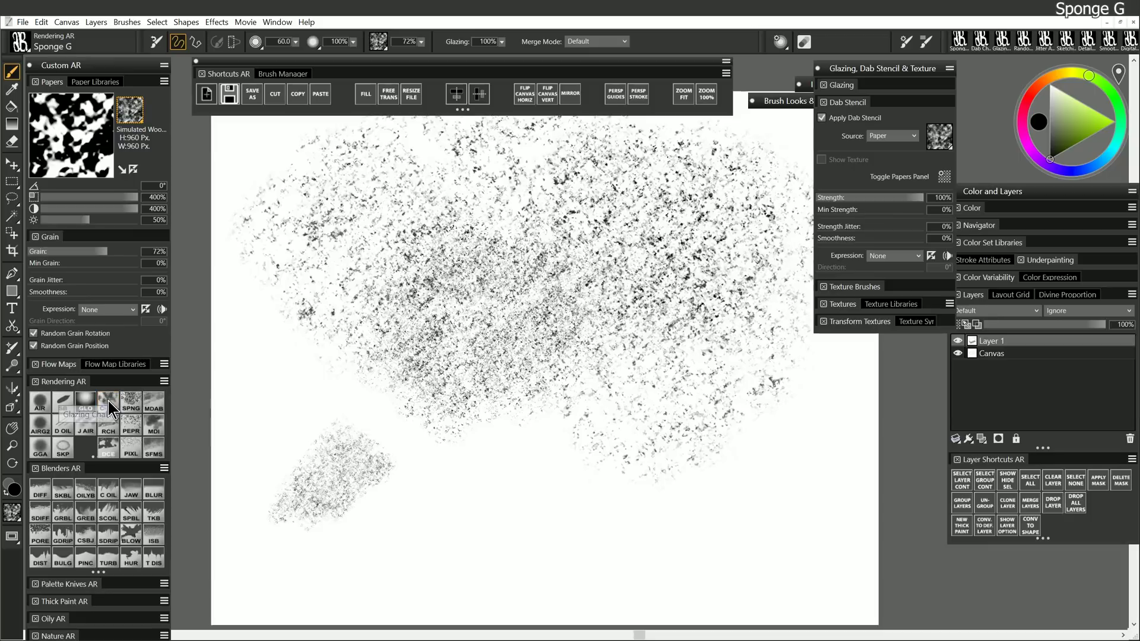
{"action": "mouse_move", "coordinate": [410, 235]}
{"action": "left_mouse_down"}
{"action": "mouse_move", "coordinate": [362, 267]}
{"action": "mouse_move", "coordinate": [356, 196]}
{"action": "mouse_move", "coordinate": [445, 332]}
{"action": "mouse_move", "coordinate": [511, 154]}
{"action": "mouse_move", "coordinate": [564, 356]}
{"action": "mouse_move", "coordinate": [582, 196]}
{"action": "mouse_move", "coordinate": [682, 380]}
{"action": "mouse_move", "coordinate": [665, 184]}
{"action": "left_mouse_up"}
{"action": "mouse_move", "coordinate": [517, 262]}
{"action": "left_mouse_down"}
{"action": "mouse_move", "coordinate": [368, 404]}
{"action": "mouse_move", "coordinate": [659, 427]}
{"action": "left_mouse_up"}
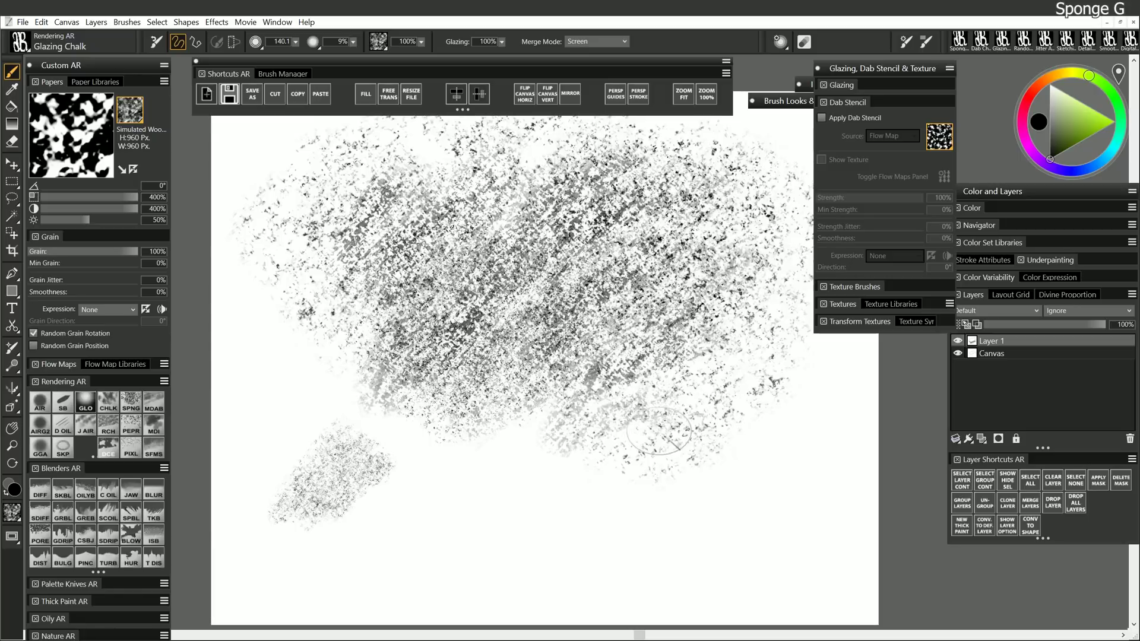
{"action": "left_click", "coordinate": [131, 405]}
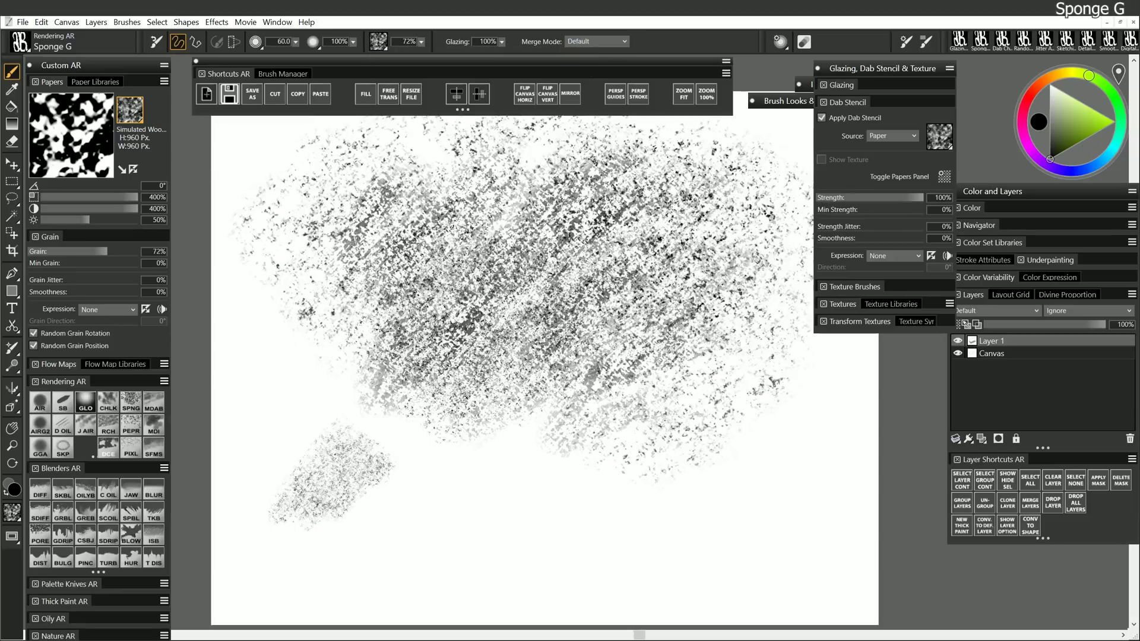
- Scatter Pepper Spray dots below the texture and spray soft grey Pixel Spray at lower right
{"action": "left_click", "coordinate": [130, 422]}
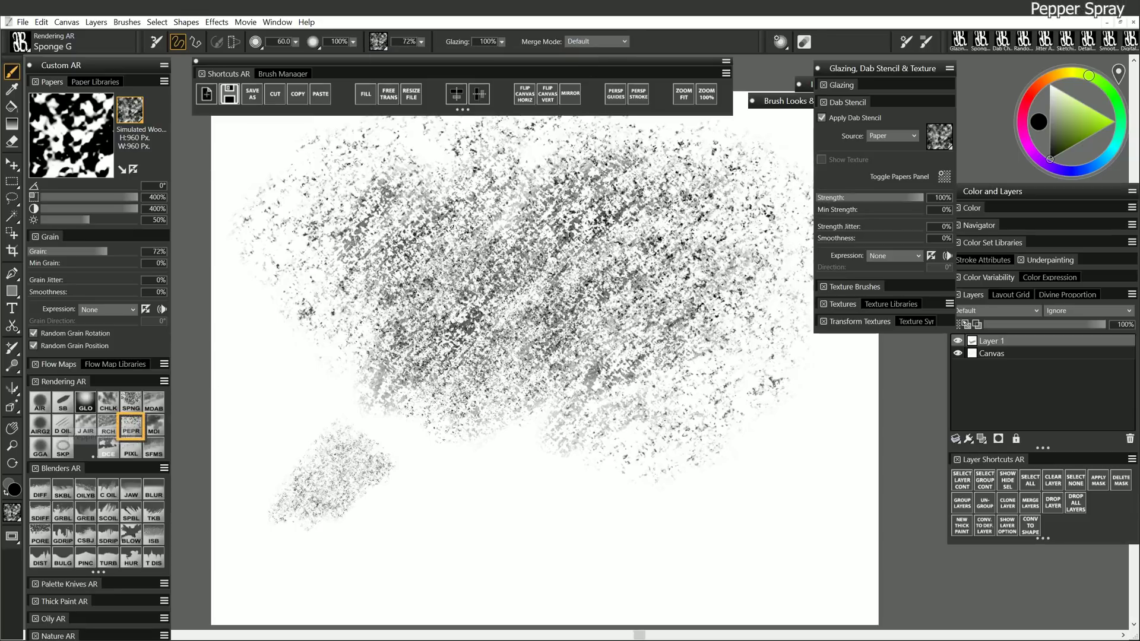
{"action": "mouse_move", "coordinate": [453, 526]}
{"action": "left_mouse_down"}
{"action": "mouse_move", "coordinate": [458, 547]}
{"action": "mouse_move", "coordinate": [491, 542]}
{"action": "mouse_move", "coordinate": [520, 455]}
{"action": "mouse_move", "coordinate": [505, 531]}
{"action": "mouse_move", "coordinate": [632, 539]}
{"action": "mouse_move", "coordinate": [552, 484]}
{"action": "left_mouse_up"}
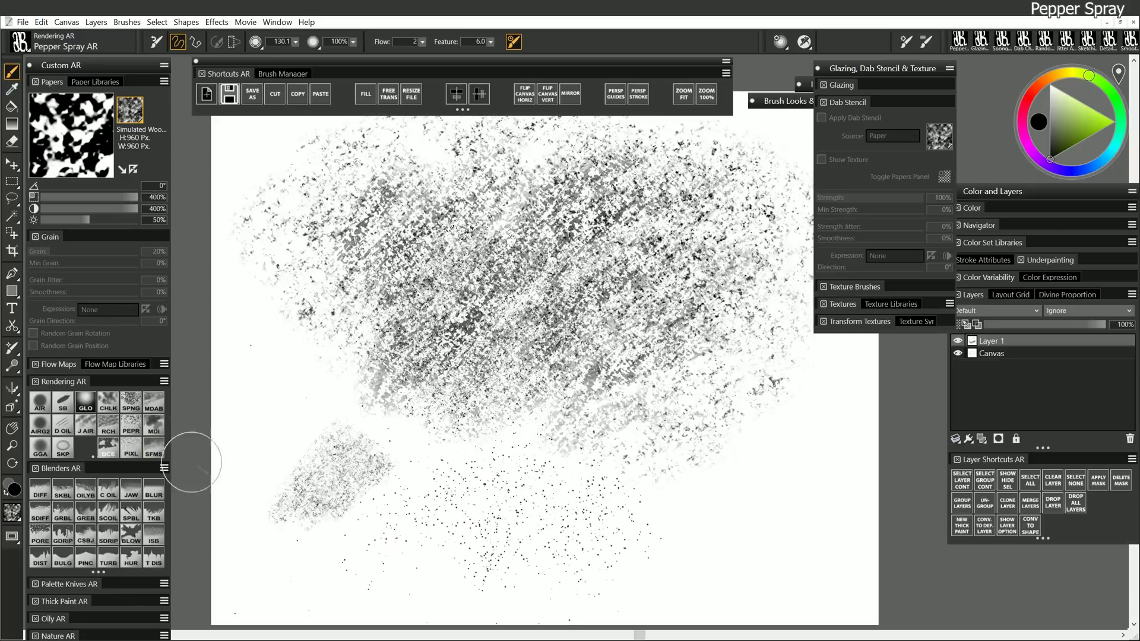
{"action": "left_click", "coordinate": [130, 447]}
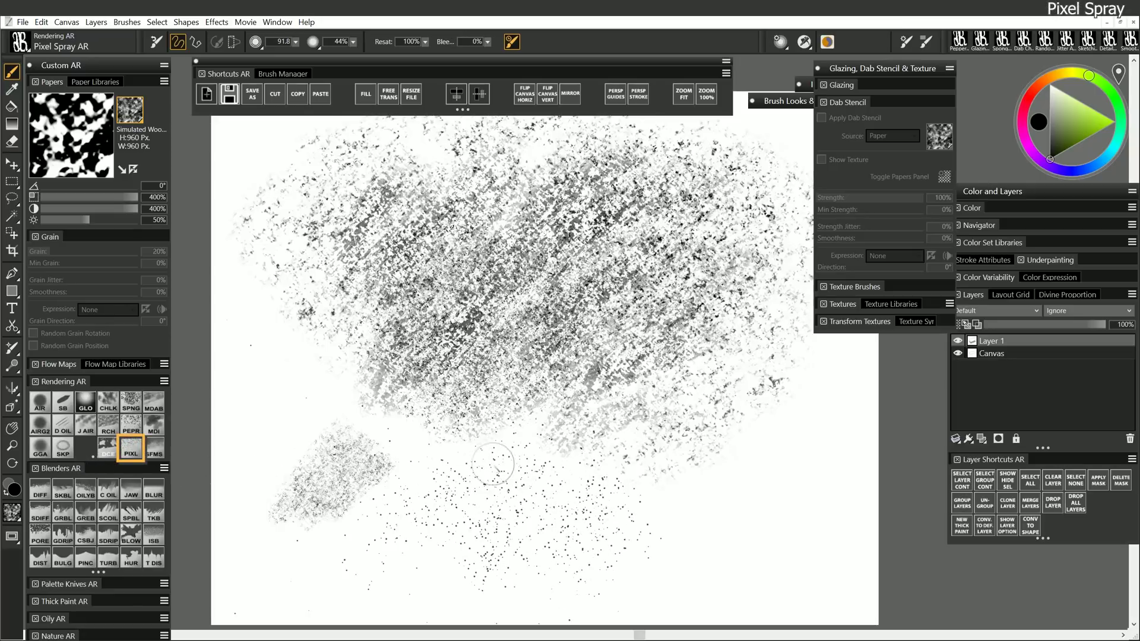
{"action": "mouse_move", "coordinate": [629, 463]}
{"action": "left_mouse_down"}
{"action": "mouse_move", "coordinate": [647, 488]}
{"action": "mouse_move", "coordinate": [680, 493]}
{"action": "mouse_move", "coordinate": [677, 545]}
{"action": "mouse_move", "coordinate": [693, 558]}
{"action": "mouse_move", "coordinate": [740, 441]}
{"action": "mouse_move", "coordinate": [770, 460]}
{"action": "mouse_move", "coordinate": [745, 476]}
{"action": "mouse_move", "coordinate": [771, 485]}
{"action": "mouse_move", "coordinate": [727, 541]}
{"action": "mouse_move", "coordinate": [772, 552]}
{"action": "left_mouse_up"}
{"action": "mouse_move", "coordinate": [587, 451]}
{"action": "left_mouse_down"}
{"action": "mouse_move", "coordinate": [623, 487]}
{"action": "mouse_move", "coordinate": [765, 504]}
{"action": "mouse_move", "coordinate": [808, 451]}
{"action": "mouse_move", "coordinate": [821, 564]}
{"action": "left_mouse_up"}
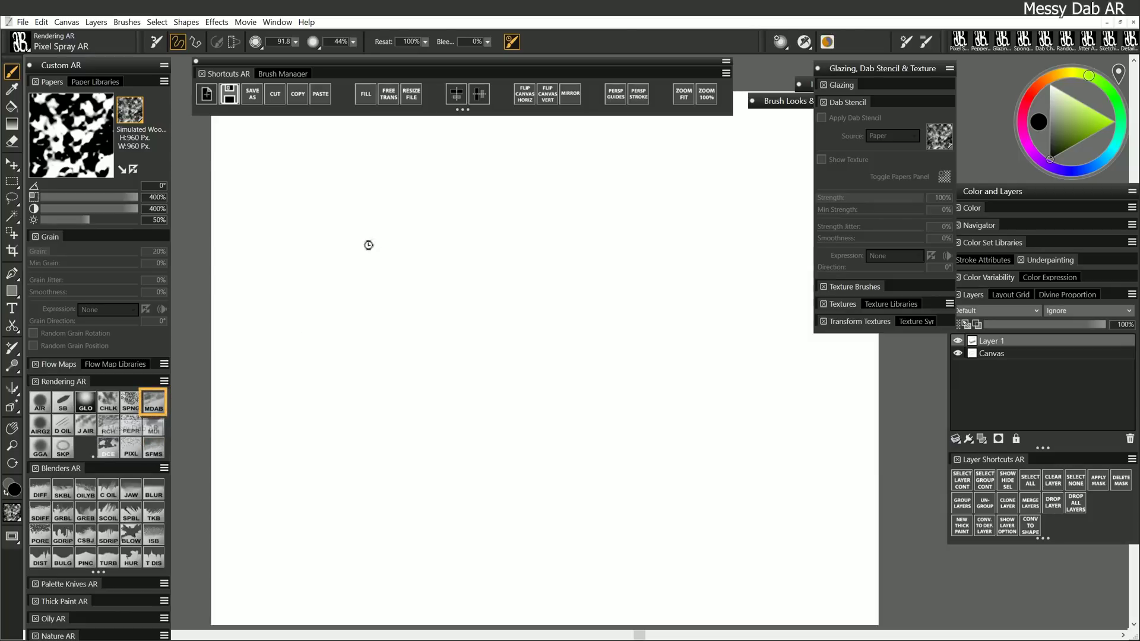
- Paint a black Messy Dab AR blob, then a red Messy Dab Impasto blob worked with yellow
{"action": "mouse_move", "coordinate": [369, 247]}
{"action": "left_mouse_down"}
{"action": "mouse_move", "coordinate": [367, 411]}
{"action": "mouse_move", "coordinate": [394, 252]}
{"action": "mouse_move", "coordinate": [417, 409]}
{"action": "mouse_move", "coordinate": [433, 297]}
{"action": "mouse_move", "coordinate": [398, 286]}
{"action": "mouse_move", "coordinate": [324, 296]}
{"action": "mouse_move", "coordinate": [309, 340]}
{"action": "mouse_move", "coordinate": [341, 348]}
{"action": "mouse_move", "coordinate": [446, 295]}
{"action": "mouse_move", "coordinate": [479, 301]}
{"action": "mouse_move", "coordinate": [453, 359]}
{"action": "mouse_move", "coordinate": [373, 290]}
{"action": "mouse_move", "coordinate": [391, 406]}
{"action": "mouse_move", "coordinate": [430, 338]}
{"action": "mouse_move", "coordinate": [378, 243]}
{"action": "mouse_move", "coordinate": [375, 405]}
{"action": "mouse_move", "coordinate": [451, 384]}
{"action": "left_mouse_up"}
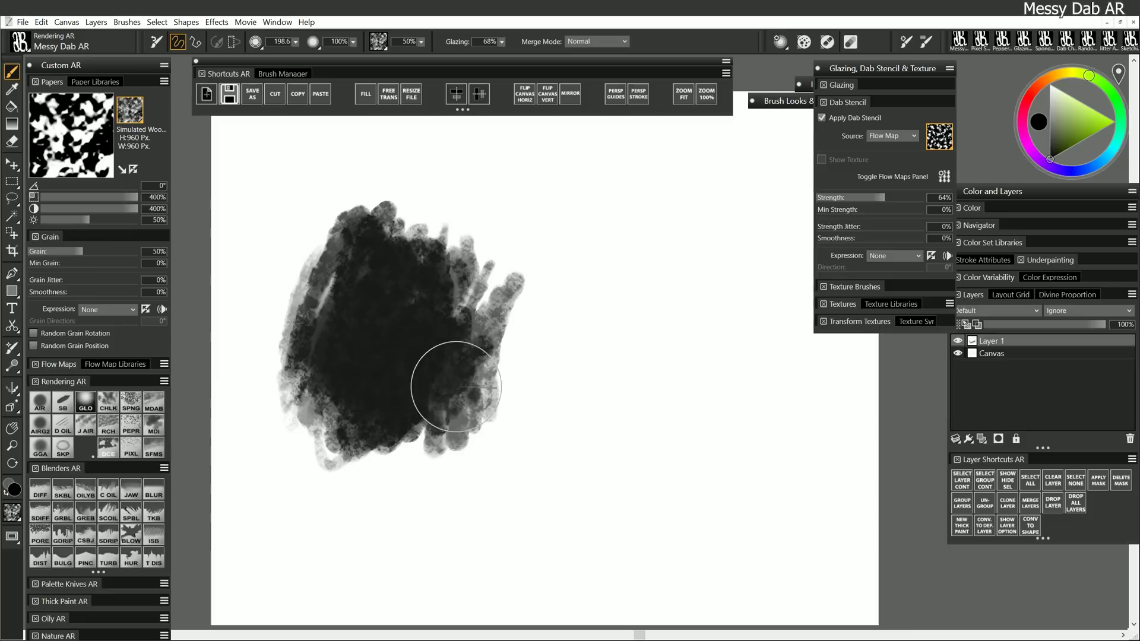
{"action": "left_click", "coordinate": [155, 424]}
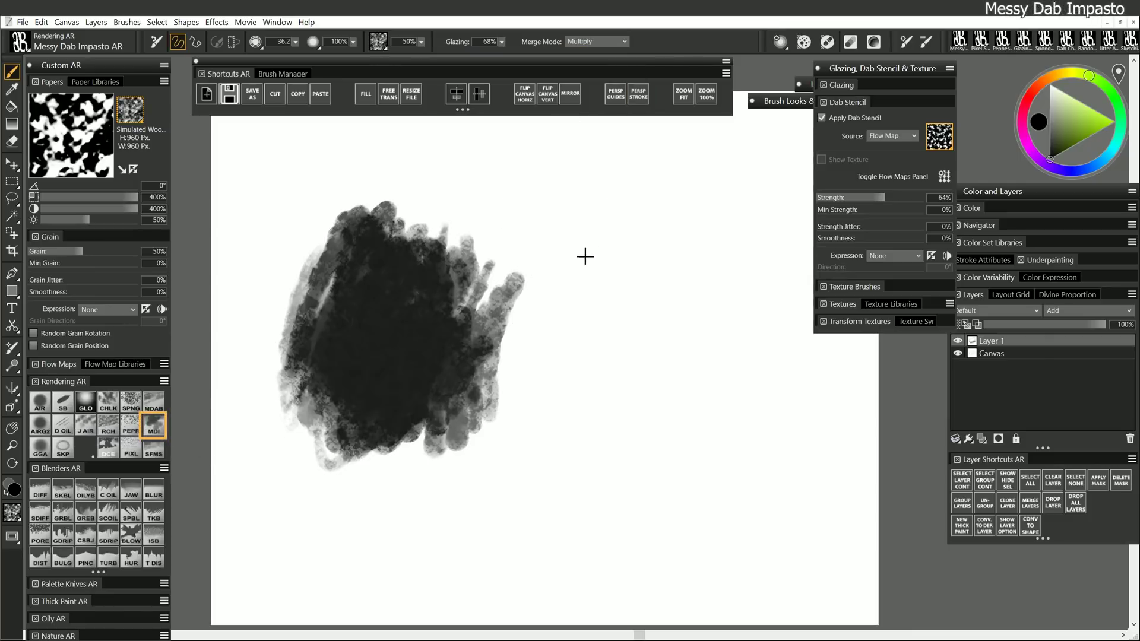
{"action": "mouse_move", "coordinate": [585, 256]}
{"action": "left_mouse_down"}
{"action": "mouse_move", "coordinate": [610, 290]}
{"action": "mouse_move", "coordinate": [593, 386]}
{"action": "mouse_move", "coordinate": [642, 309]}
{"action": "mouse_move", "coordinate": [650, 356]}
{"action": "mouse_move", "coordinate": [682, 308]}
{"action": "mouse_move", "coordinate": [606, 397]}
{"action": "mouse_move", "coordinate": [543, 332]}
{"action": "mouse_move", "coordinate": [613, 401]}
{"action": "mouse_move", "coordinate": [710, 458]}
{"action": "mouse_move", "coordinate": [659, 392]}
{"action": "left_mouse_up"}
{"action": "left_click", "coordinate": [1073, 72]}
{"action": "mouse_move", "coordinate": [629, 285]}
{"action": "left_mouse_down"}
{"action": "mouse_move", "coordinate": [606, 392]}
{"action": "mouse_move", "coordinate": [695, 267]}
{"action": "mouse_move", "coordinate": [611, 472]}
{"action": "mouse_move", "coordinate": [712, 451]}
{"action": "left_mouse_up"}
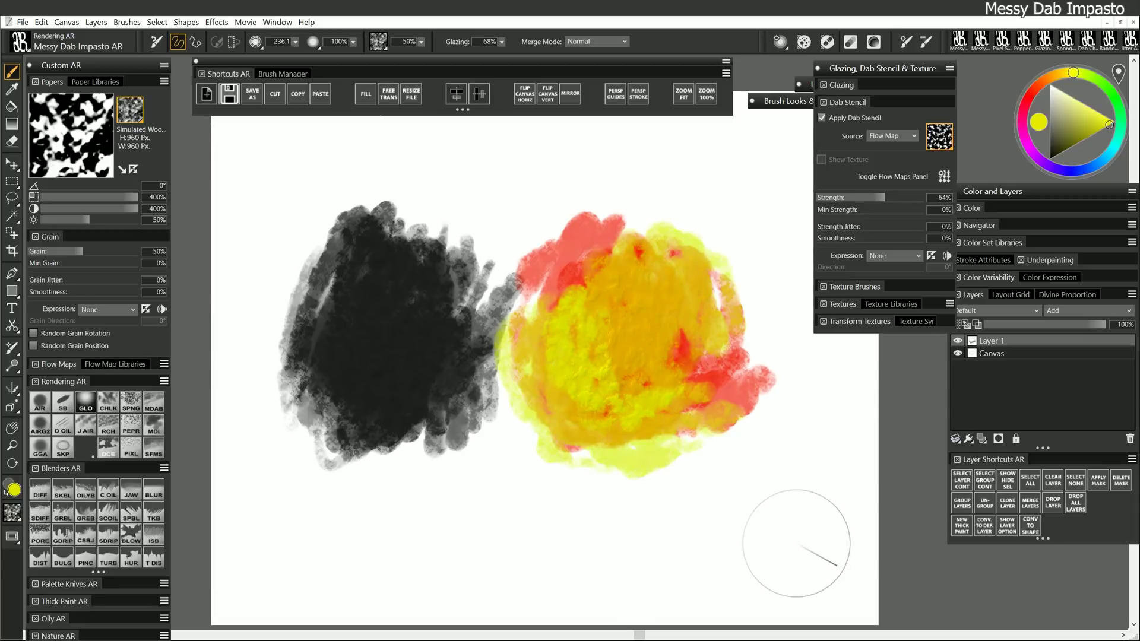
- Sponge blue with Stencil Flow Map Sponge over the black blob, then with the Fine Dots flow map
{"action": "left_click", "coordinate": [152, 447]}
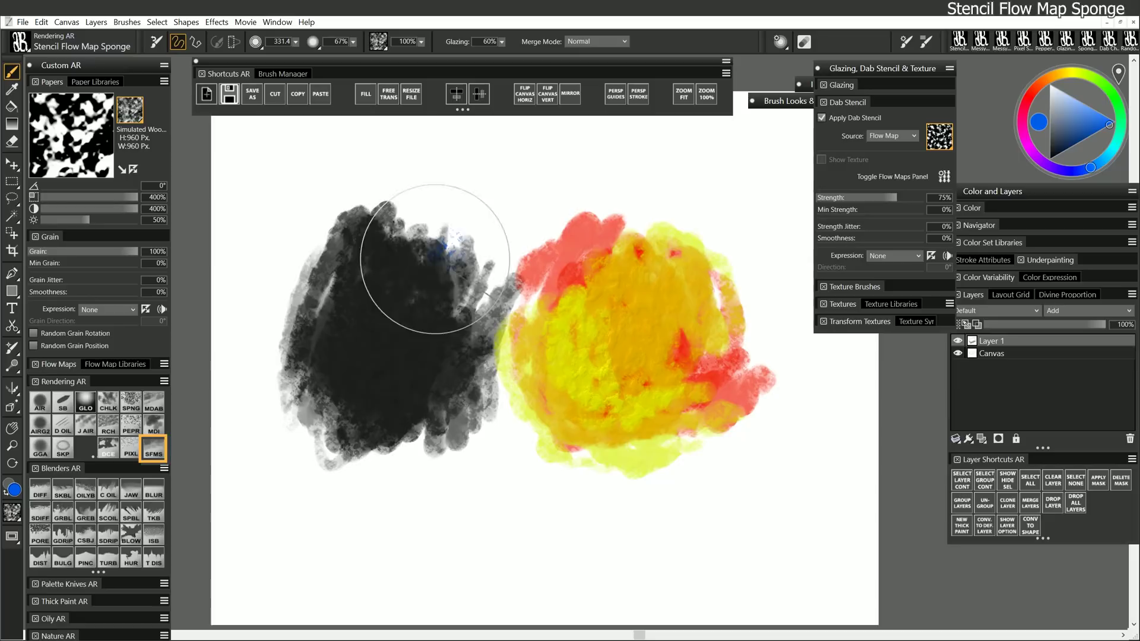
{"action": "mouse_move", "coordinate": [427, 279]}
{"action": "left_mouse_down"}
{"action": "mouse_move", "coordinate": [496, 266]}
{"action": "mouse_move", "coordinate": [472, 364]}
{"action": "mouse_move", "coordinate": [515, 337]}
{"action": "mouse_move", "coordinate": [589, 348]}
{"action": "mouse_move", "coordinate": [563, 250]}
{"action": "mouse_move", "coordinate": [426, 224]}
{"action": "mouse_move", "coordinate": [387, 373]}
{"action": "mouse_move", "coordinate": [514, 418]}
{"action": "mouse_move", "coordinate": [659, 336]}
{"action": "left_mouse_up"}
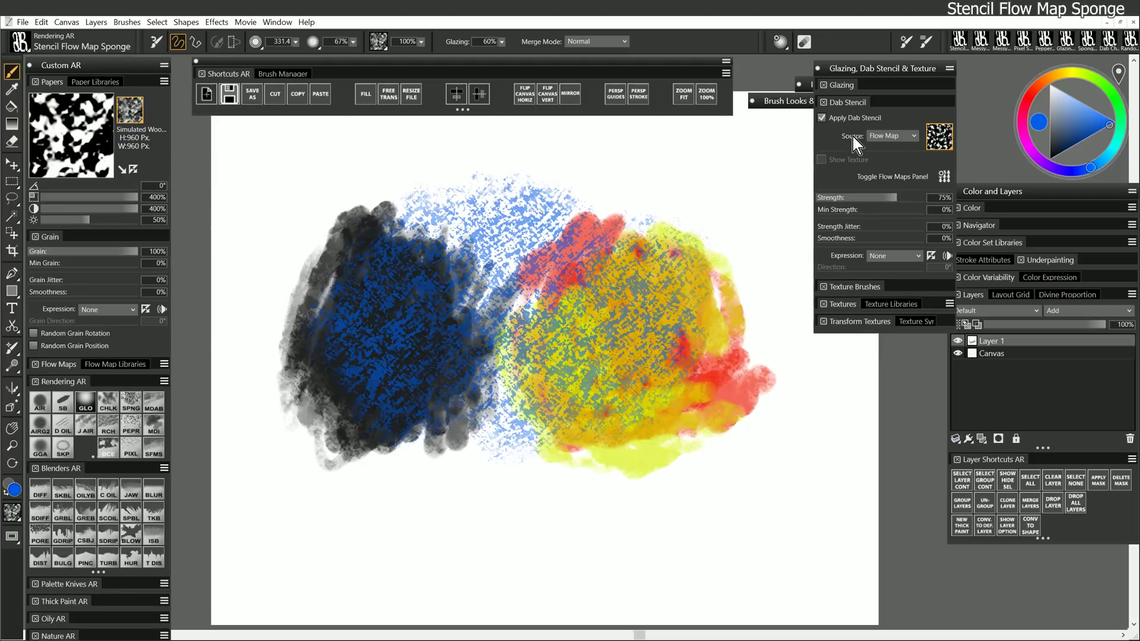
{"action": "left_click", "coordinate": [938, 138]}
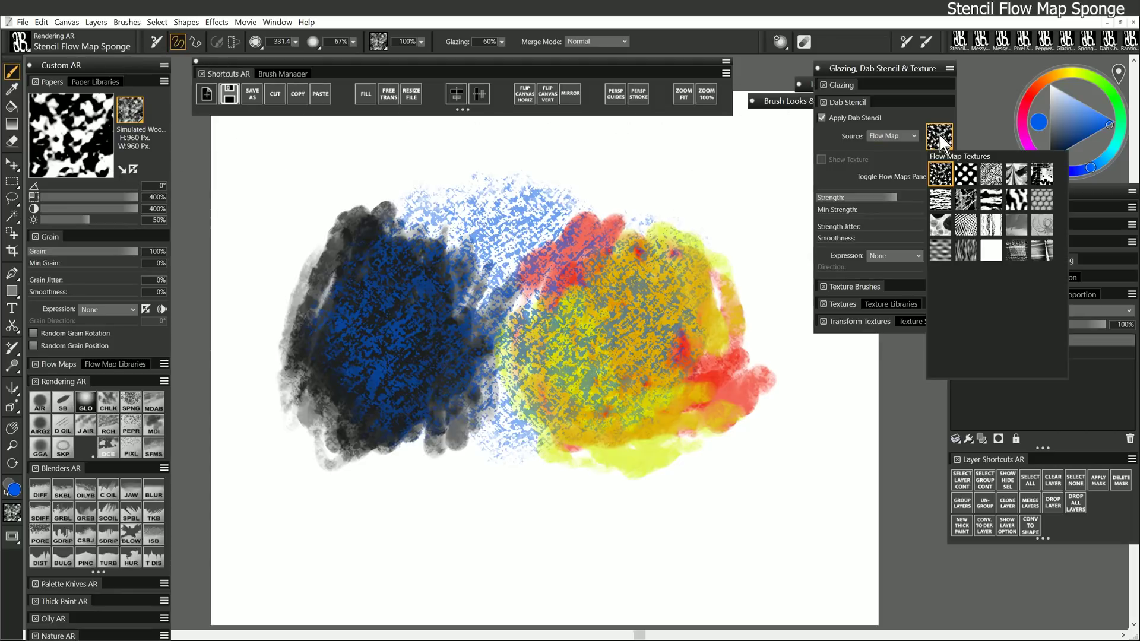
{"action": "left_click", "coordinate": [970, 169]}
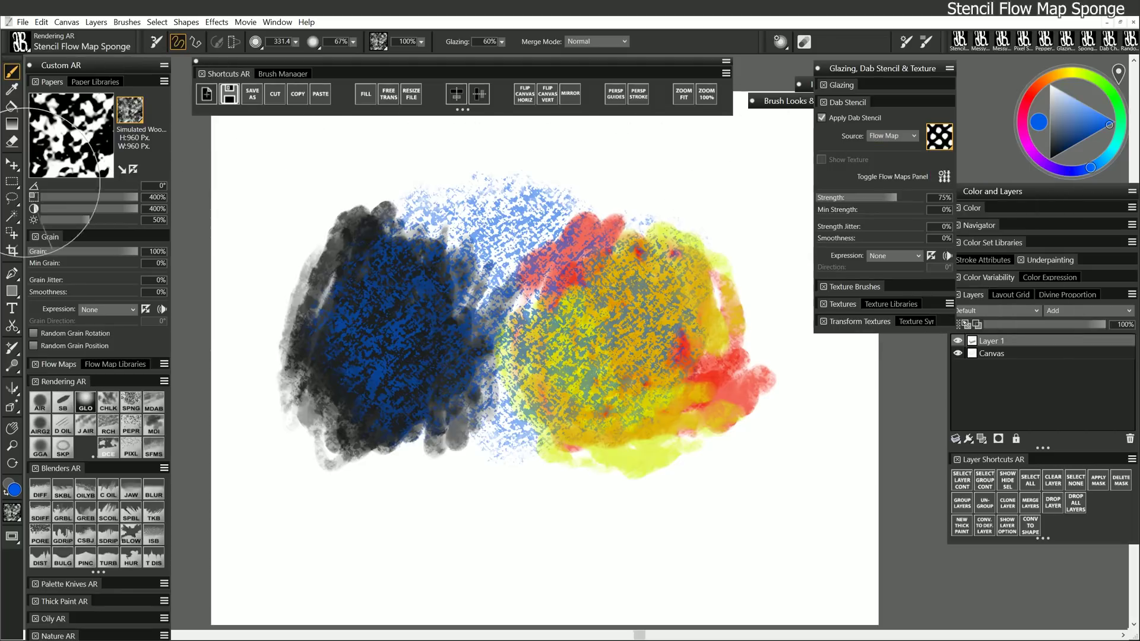
{"action": "mouse_move", "coordinate": [677, 196]}
{"action": "left_mouse_down"}
{"action": "mouse_move", "coordinate": [723, 242]}
{"action": "mouse_move", "coordinate": [742, 326]}
{"action": "mouse_move", "coordinate": [760, 243]}
{"action": "mouse_move", "coordinate": [679, 137]}
{"action": "mouse_move", "coordinate": [752, 248]}
{"action": "mouse_move", "coordinate": [757, 294]}
{"action": "left_mouse_up"}
- Switch to Pebble Board paper and sponge blue texture across the canvas and red-orange area
{"action": "left_click", "coordinate": [130, 113]}
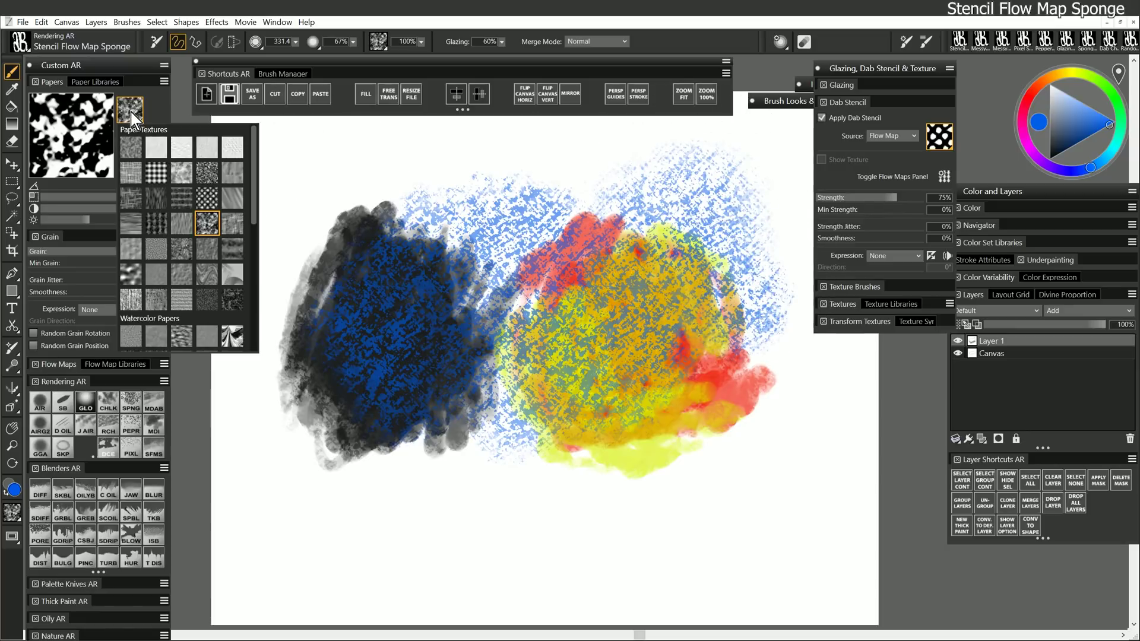
{"action": "left_click", "coordinate": [134, 279]}
{"action": "mouse_move", "coordinate": [305, 190]}
{"action": "left_mouse_down"}
{"action": "mouse_move", "coordinate": [308, 243]}
{"action": "mouse_move", "coordinate": [379, 172]}
{"action": "mouse_move", "coordinate": [279, 233]}
{"action": "mouse_move", "coordinate": [282, 317]}
{"action": "mouse_move", "coordinate": [407, 488]}
{"action": "mouse_move", "coordinate": [496, 482]}
{"action": "mouse_move", "coordinate": [504, 489]}
{"action": "mouse_move", "coordinate": [493, 525]}
{"action": "mouse_move", "coordinate": [524, 499]}
{"action": "mouse_move", "coordinate": [419, 521]}
{"action": "mouse_move", "coordinate": [537, 520]}
{"action": "mouse_move", "coordinate": [550, 501]}
{"action": "mouse_move", "coordinate": [617, 533]}
{"action": "mouse_move", "coordinate": [670, 495]}
{"action": "mouse_move", "coordinate": [677, 509]}
{"action": "mouse_move", "coordinate": [763, 490]}
{"action": "left_mouse_up"}
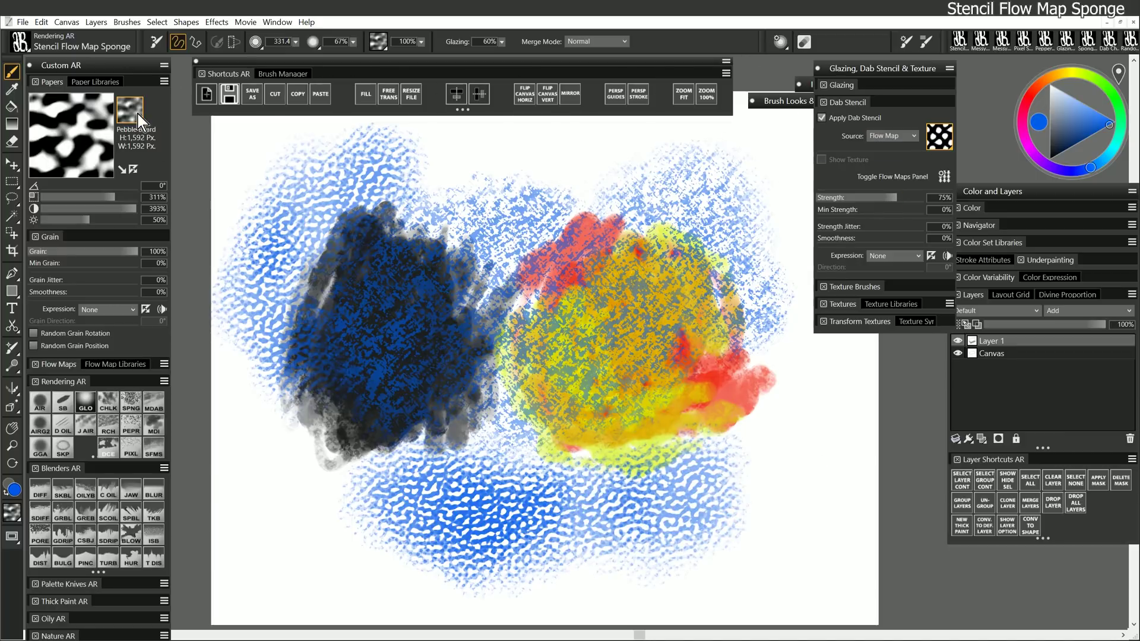
{"action": "mouse_move", "coordinate": [706, 357]}
{"action": "left_mouse_down"}
{"action": "mouse_move", "coordinate": [763, 433]}
{"action": "mouse_move", "coordinate": [789, 436]}
{"action": "mouse_move", "coordinate": [778, 439]}
{"action": "mouse_move", "coordinate": [796, 451]}
{"action": "left_mouse_up"}
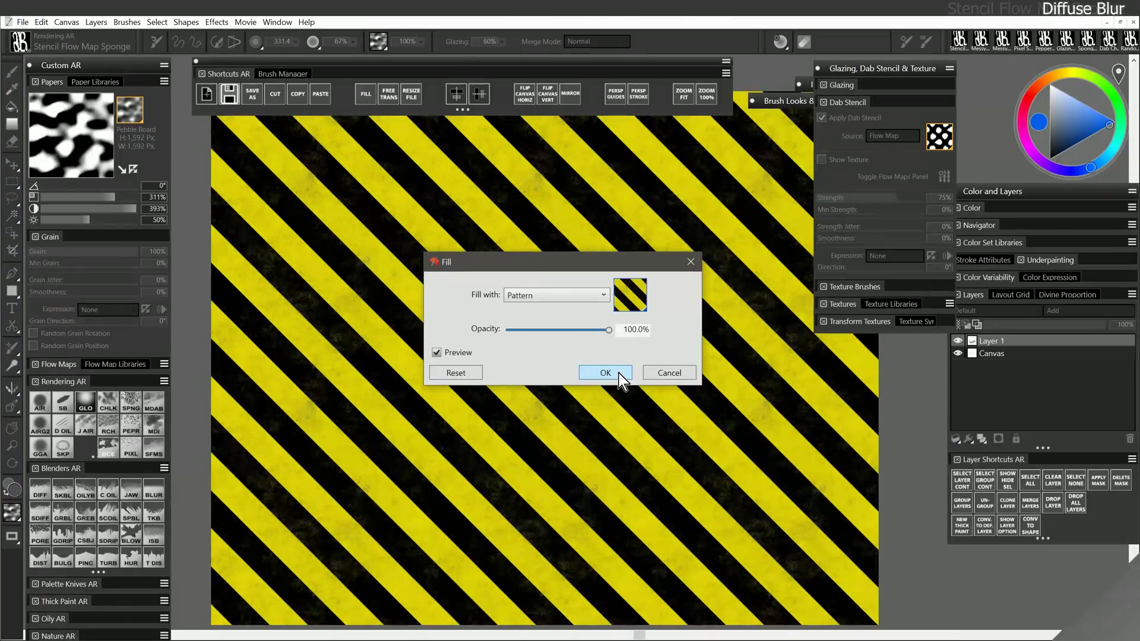
- Apply the yellow-black stripe pattern fill, then test Diffuse Blur AR smears and undo them
{"action": "left_click", "coordinate": [618, 376]}
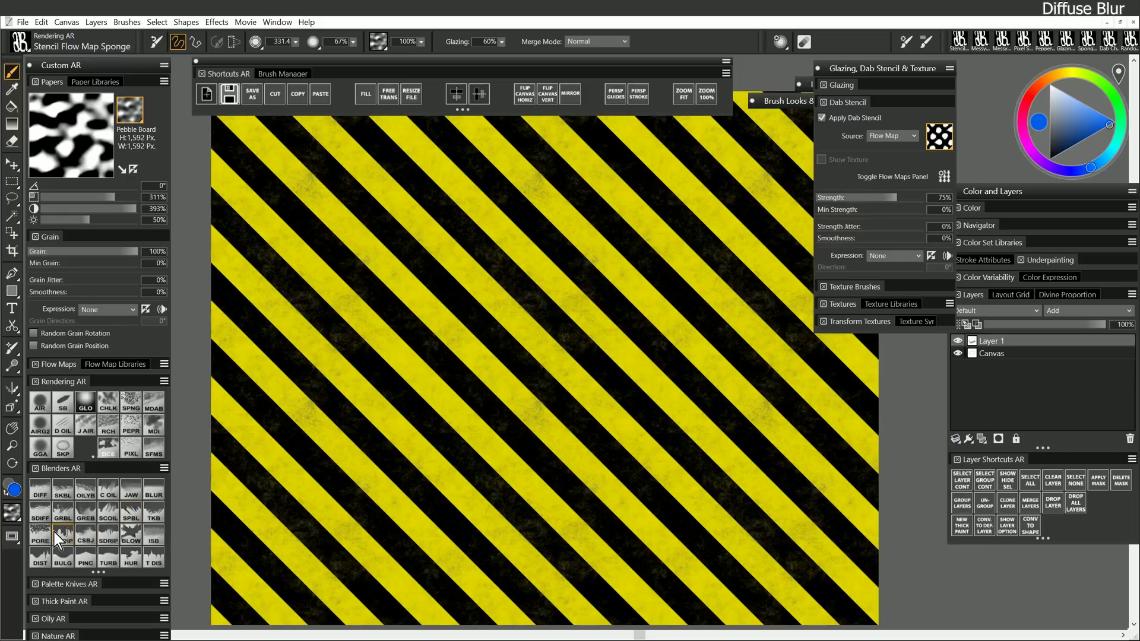
{"action": "left_click", "coordinate": [40, 490]}
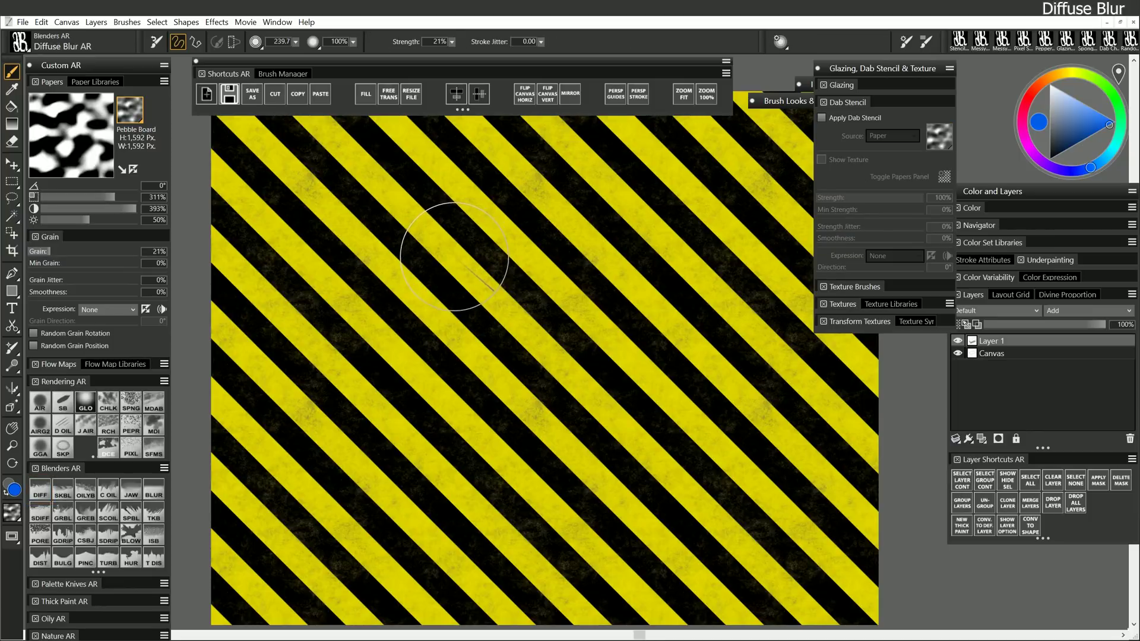
{"action": "mouse_move", "coordinate": [432, 246]}
{"action": "left_mouse_down"}
{"action": "mouse_move", "coordinate": [400, 289]}
{"action": "mouse_move", "coordinate": [480, 237]}
{"action": "mouse_move", "coordinate": [434, 306]}
{"action": "mouse_move", "coordinate": [543, 268]}
{"action": "left_mouse_up"}
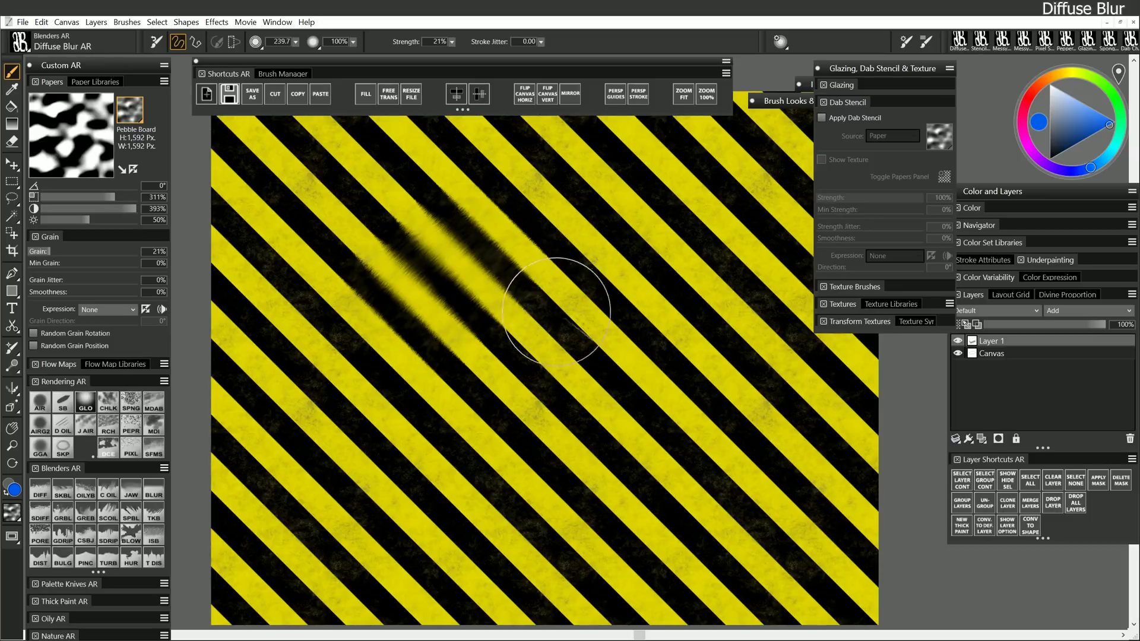
{"action": "mouse_move", "coordinate": [556, 310]}
{"action": "left_mouse_down"}
{"action": "mouse_move", "coordinate": [500, 370]}
{"action": "mouse_move", "coordinate": [546, 332]}
{"action": "mouse_move", "coordinate": [512, 389]}
{"action": "mouse_move", "coordinate": [577, 348]}
{"action": "mouse_move", "coordinate": [597, 368]}
{"action": "left_mouse_up"}
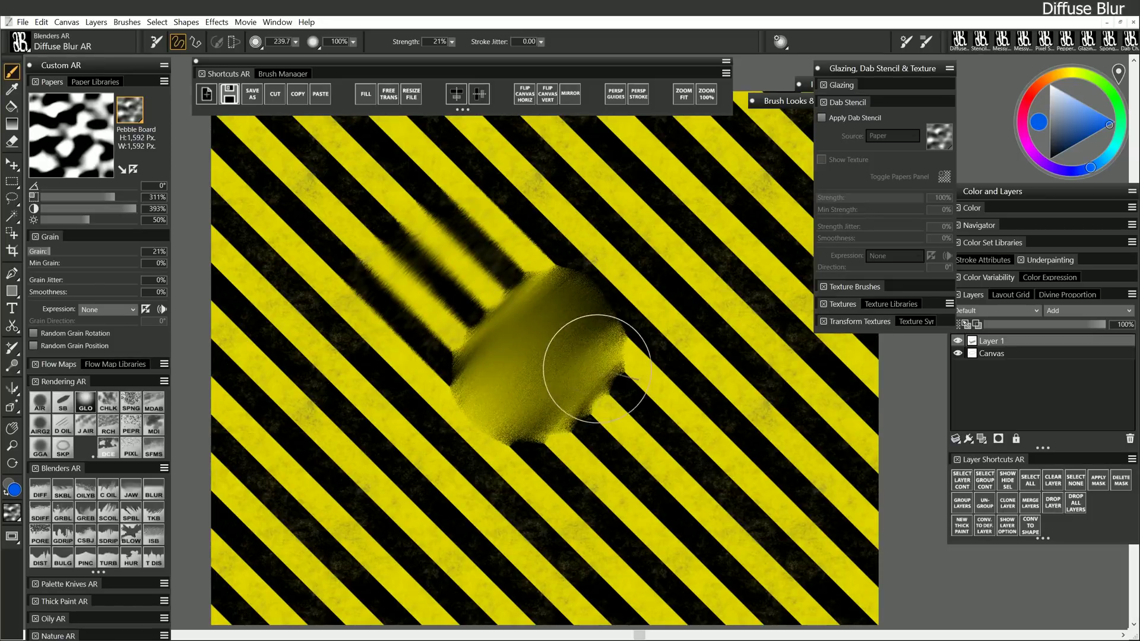
{"action": "key", "text": "ctrl+z"}
{"action": "key", "text": "ctrl+z"}
{"action": "mouse_move", "coordinate": [430, 264]}
{"action": "left_mouse_down"}
{"action": "mouse_move", "coordinate": [393, 233]}
{"action": "mouse_move", "coordinate": [424, 292]}
{"action": "mouse_move", "coordinate": [490, 322]}
{"action": "mouse_move", "coordinate": [486, 214]}
{"action": "mouse_move", "coordinate": [423, 193]}
{"action": "mouse_move", "coordinate": [368, 325]}
{"action": "left_mouse_up"}
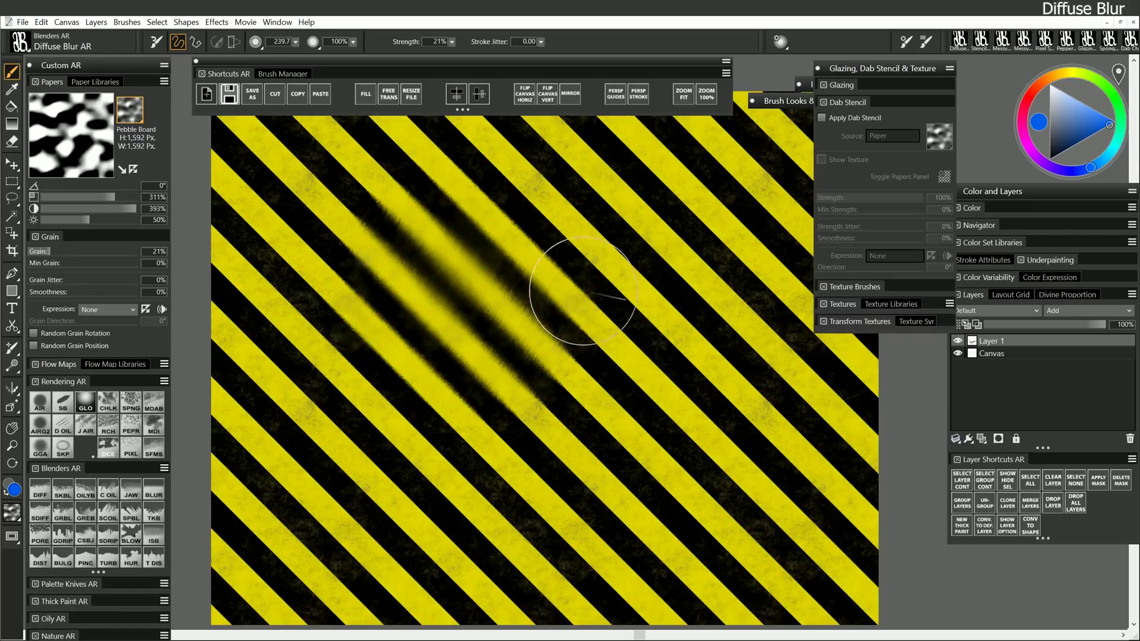
{"action": "key", "text": "ctrl+z"}
{"action": "key", "text": "ctrl+z"}
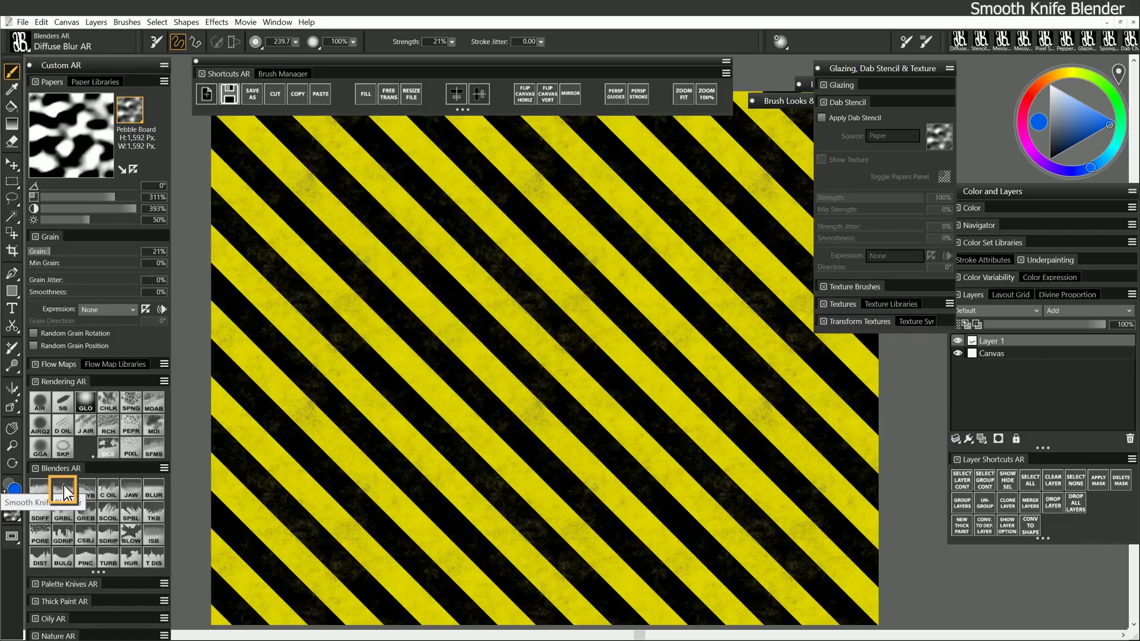
- Smear the stripes with Oily Blender AR at size 77.8, then again on Gessoed Canvas paper
{"action": "left_click", "coordinate": [64, 492]}
{"action": "mouse_move", "coordinate": [420, 259]}
{"action": "left_mouse_down"}
{"action": "mouse_move", "coordinate": [428, 292]}
{"action": "mouse_move", "coordinate": [400, 266]}
{"action": "mouse_move", "coordinate": [437, 267]}
{"action": "mouse_move", "coordinate": [444, 296]}
{"action": "mouse_move", "coordinate": [449, 266]}
{"action": "mouse_move", "coordinate": [481, 295]}
{"action": "mouse_move", "coordinate": [446, 285]}
{"action": "mouse_move", "coordinate": [474, 344]}
{"action": "mouse_move", "coordinate": [488, 278]}
{"action": "mouse_move", "coordinate": [456, 234]}
{"action": "mouse_move", "coordinate": [506, 269]}
{"action": "mouse_move", "coordinate": [477, 239]}
{"action": "mouse_move", "coordinate": [503, 244]}
{"action": "mouse_move", "coordinate": [493, 273]}
{"action": "mouse_move", "coordinate": [458, 294]}
{"action": "mouse_move", "coordinate": [509, 308]}
{"action": "mouse_move", "coordinate": [526, 299]}
{"action": "mouse_move", "coordinate": [549, 318]}
{"action": "left_mouse_up"}
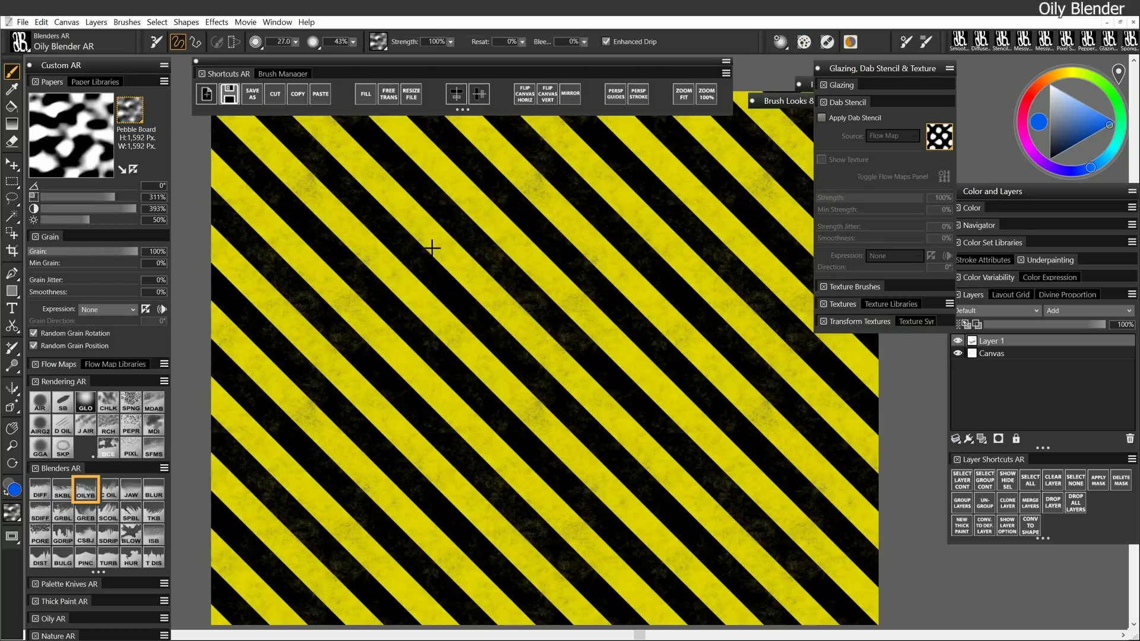
{"action": "mouse_move", "coordinate": [433, 248]}
{"action": "left_mouse_down"}
{"action": "mouse_move", "coordinate": [462, 281]}
{"action": "mouse_move", "coordinate": [438, 247]}
{"action": "mouse_move", "coordinate": [475, 273]}
{"action": "mouse_move", "coordinate": [441, 229]}
{"action": "mouse_move", "coordinate": [513, 292]}
{"action": "mouse_move", "coordinate": [450, 228]}
{"action": "mouse_move", "coordinate": [515, 293]}
{"action": "mouse_move", "coordinate": [443, 224]}
{"action": "mouse_move", "coordinate": [494, 304]}
{"action": "mouse_move", "coordinate": [494, 322]}
{"action": "mouse_move", "coordinate": [428, 274]}
{"action": "mouse_move", "coordinate": [487, 363]}
{"action": "mouse_move", "coordinate": [399, 272]}
{"action": "mouse_move", "coordinate": [454, 357]}
{"action": "mouse_move", "coordinate": [402, 301]}
{"action": "mouse_move", "coordinate": [494, 304]}
{"action": "mouse_move", "coordinate": [468, 359]}
{"action": "mouse_move", "coordinate": [456, 314]}
{"action": "mouse_move", "coordinate": [516, 222]}
{"action": "mouse_move", "coordinate": [529, 228]}
{"action": "mouse_move", "coordinate": [493, 296]}
{"action": "mouse_move", "coordinate": [534, 290]}
{"action": "mouse_move", "coordinate": [515, 343]}
{"action": "left_mouse_up"}
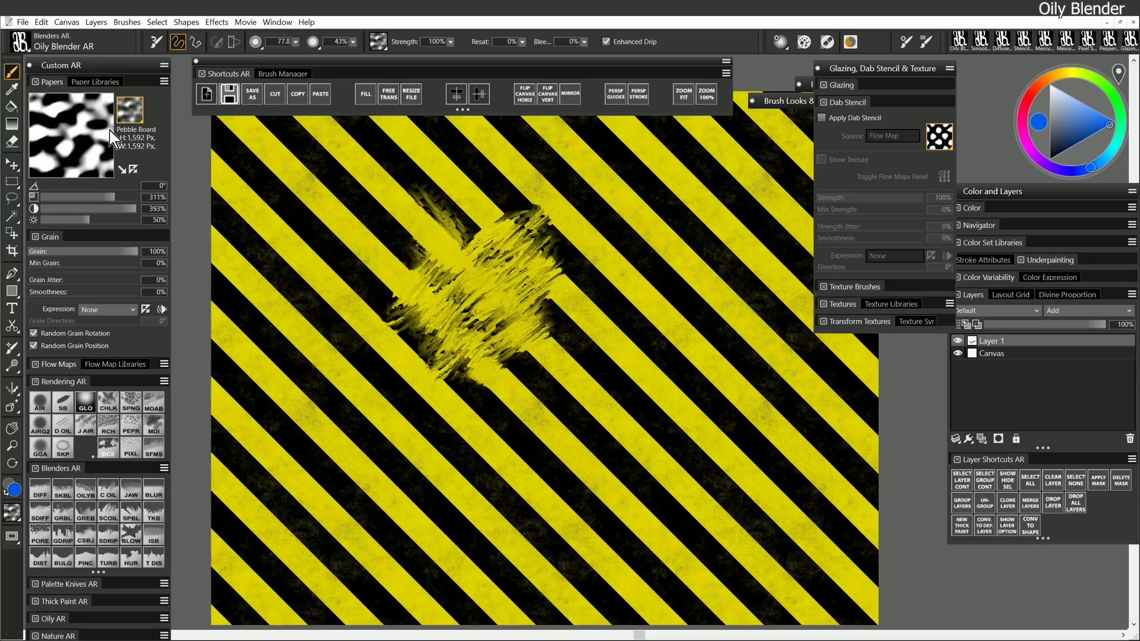
{"action": "left_click", "coordinate": [133, 110]}
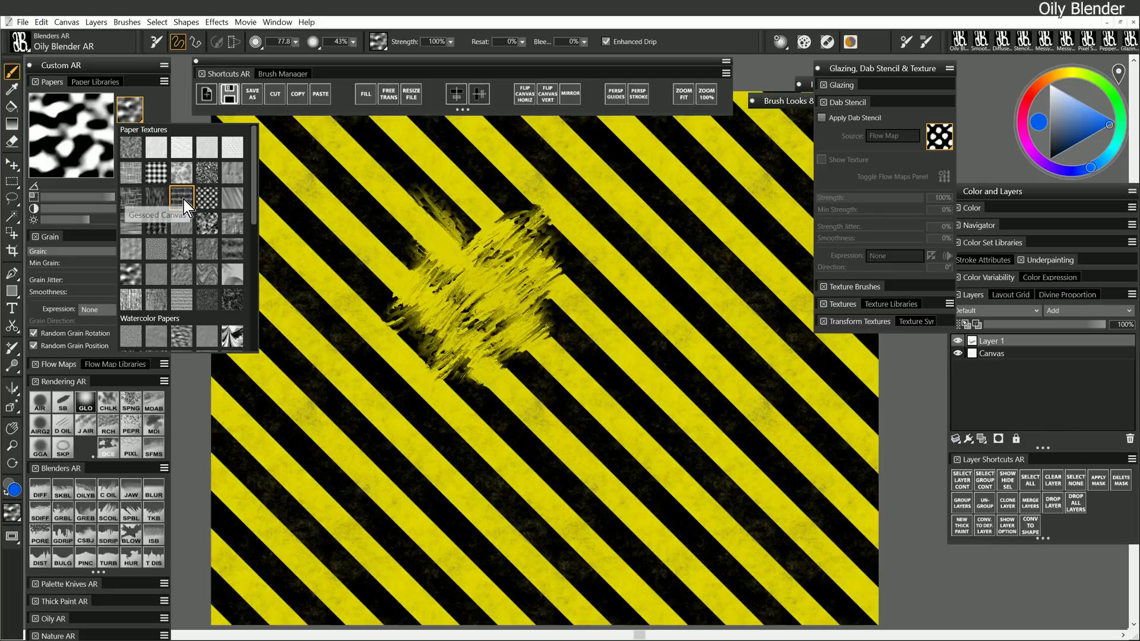
{"action": "mouse_move", "coordinate": [591, 280]}
{"action": "left_mouse_down"}
{"action": "mouse_move", "coordinate": [668, 228]}
{"action": "mouse_move", "coordinate": [695, 261]}
{"action": "mouse_move", "coordinate": [656, 386]}
{"action": "mouse_move", "coordinate": [623, 409]}
{"action": "mouse_move", "coordinate": [689, 463]}
{"action": "mouse_move", "coordinate": [709, 415]}
{"action": "mouse_move", "coordinate": [708, 369]}
{"action": "mouse_move", "coordinate": [782, 385]}
{"action": "left_mouse_up"}
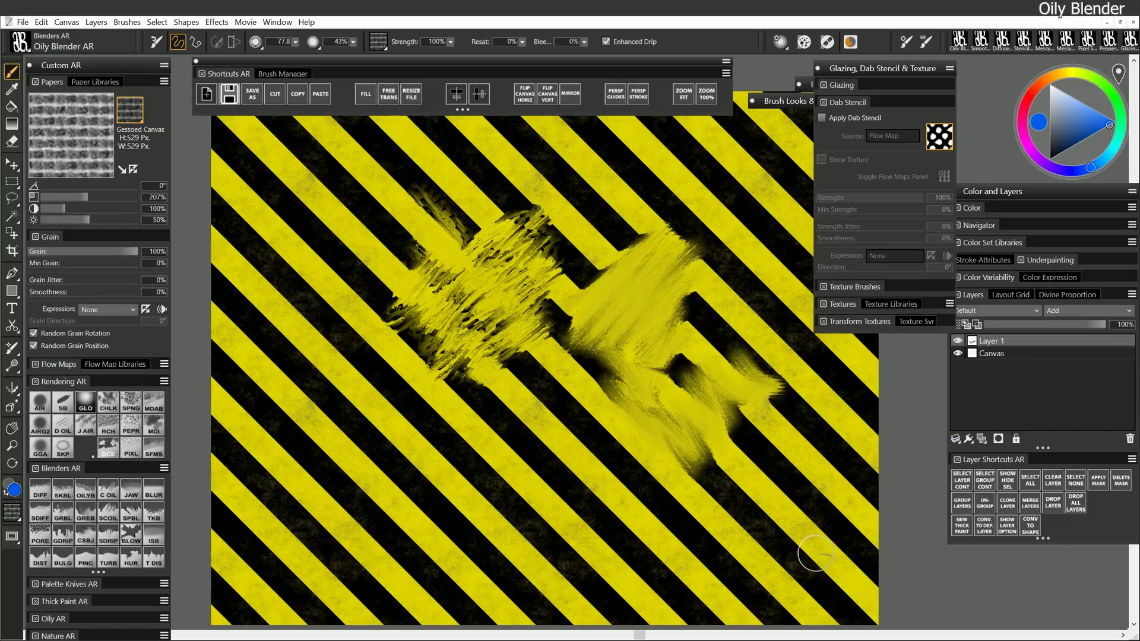
- Test Coarse Oily Blender strokes with a flow map, undo, and scrub a rough centre-left smear
{"action": "left_click", "coordinate": [109, 500]}
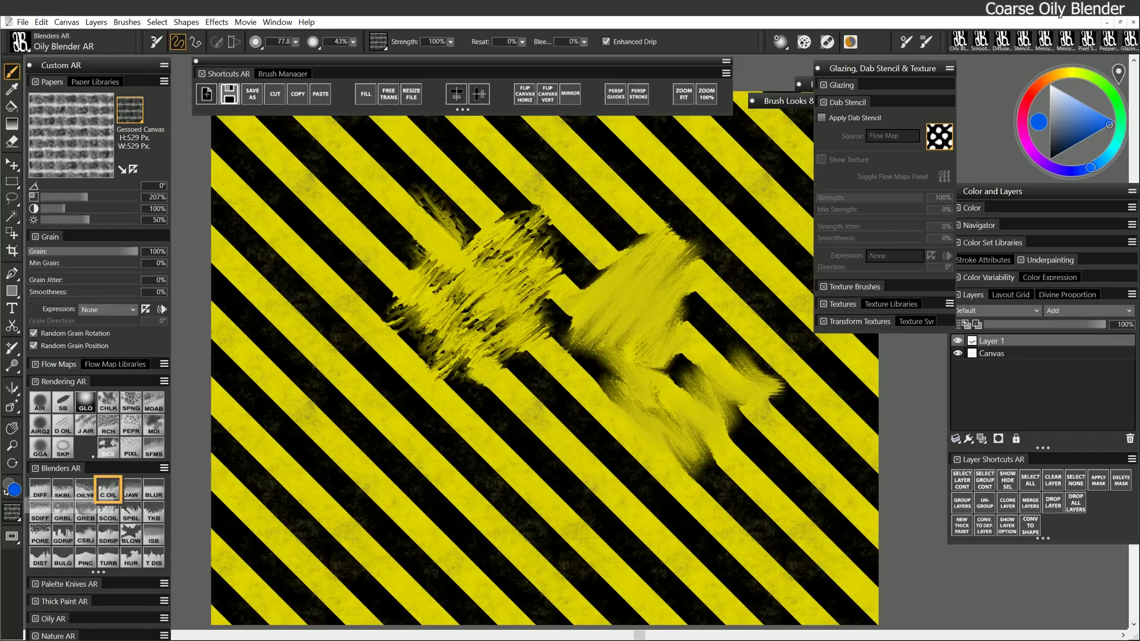
{"action": "mouse_move", "coordinate": [501, 222]}
{"action": "left_mouse_down"}
{"action": "mouse_move", "coordinate": [355, 383]}
{"action": "mouse_move", "coordinate": [381, 407]}
{"action": "mouse_move", "coordinate": [445, 395]}
{"action": "mouse_move", "coordinate": [469, 421]}
{"action": "mouse_move", "coordinate": [521, 309]}
{"action": "left_mouse_up"}
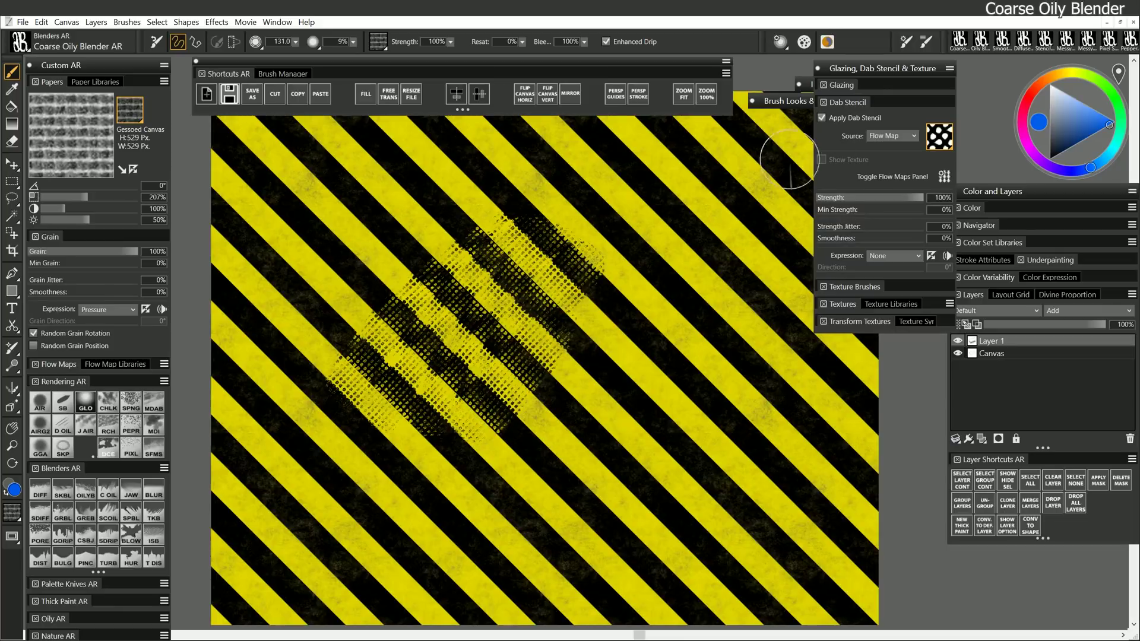
{"action": "left_click", "coordinate": [940, 138]}
{"action": "left_click", "coordinate": [944, 173]}
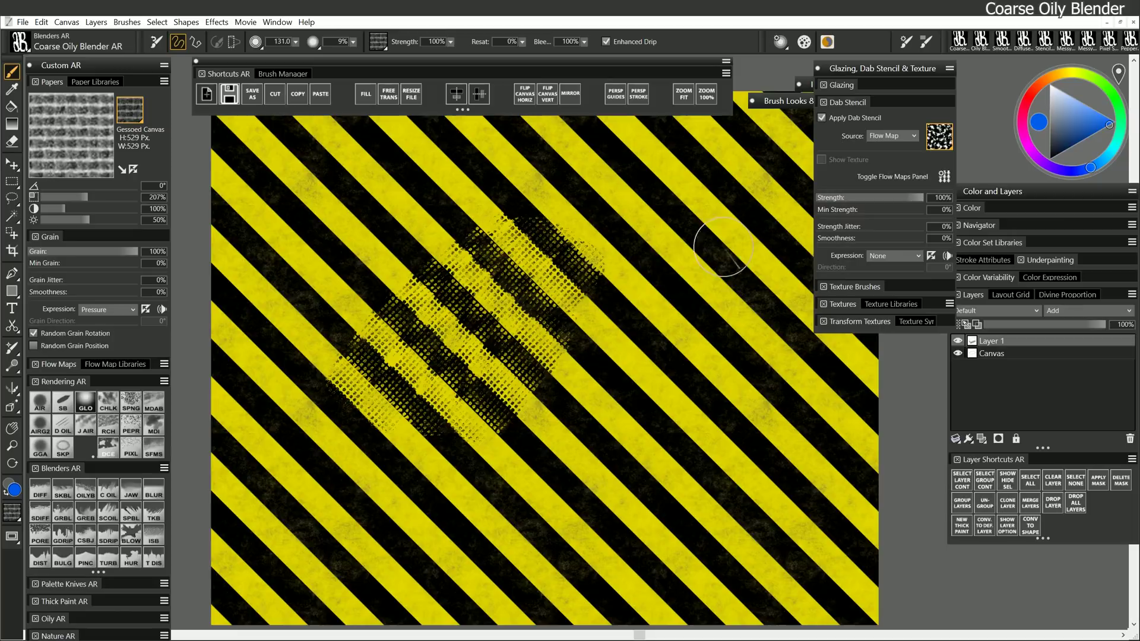
{"action": "mouse_move", "coordinate": [676, 280]}
{"action": "left_mouse_down"}
{"action": "mouse_move", "coordinate": [552, 430]}
{"action": "mouse_move", "coordinate": [590, 444]}
{"action": "mouse_move", "coordinate": [671, 315]}
{"action": "mouse_move", "coordinate": [594, 433]}
{"action": "mouse_move", "coordinate": [683, 321]}
{"action": "mouse_move", "coordinate": [744, 354]}
{"action": "left_mouse_up"}
{"action": "key", "text": "ctrl+z"}
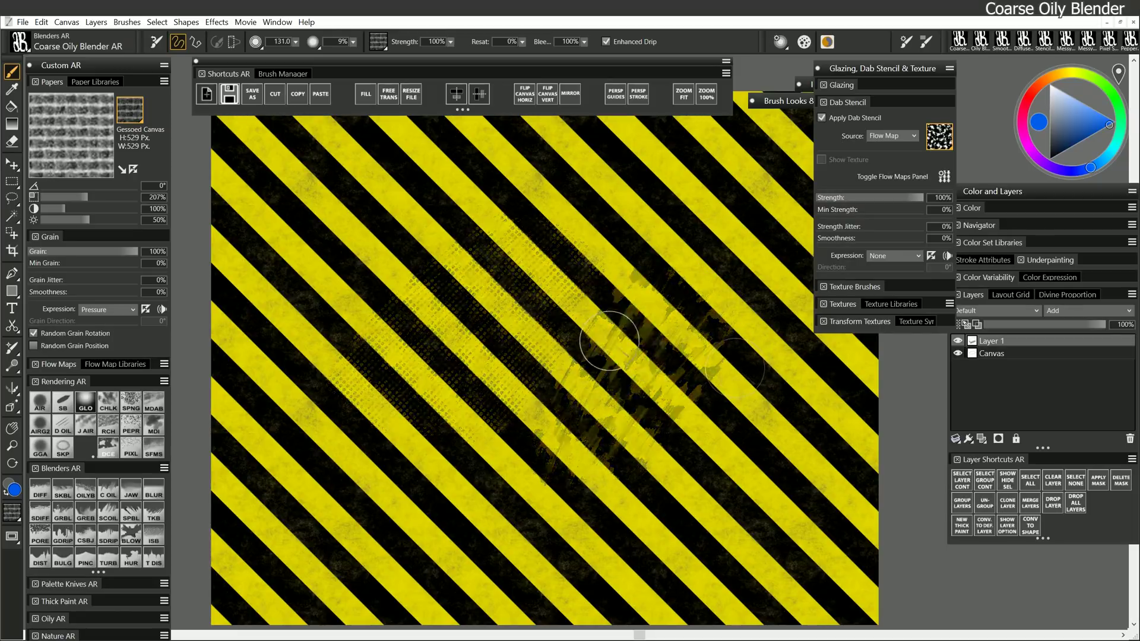
{"action": "mouse_move", "coordinate": [502, 253]}
{"action": "left_mouse_down"}
{"action": "mouse_move", "coordinate": [435, 308]}
{"action": "mouse_move", "coordinate": [511, 244]}
{"action": "mouse_move", "coordinate": [407, 350]}
{"action": "mouse_move", "coordinate": [502, 261]}
{"action": "mouse_move", "coordinate": [417, 365]}
{"action": "mouse_move", "coordinate": [455, 270]}
{"action": "mouse_move", "coordinate": [379, 351]}
{"action": "mouse_move", "coordinate": [428, 263]}
{"action": "mouse_move", "coordinate": [367, 322]}
{"action": "mouse_move", "coordinate": [409, 279]}
{"action": "mouse_move", "coordinate": [387, 333]}
{"action": "mouse_move", "coordinate": [436, 272]}
{"action": "mouse_move", "coordinate": [386, 325]}
{"action": "mouse_move", "coordinate": [368, 289]}
{"action": "mouse_move", "coordinate": [463, 305]}
{"action": "mouse_move", "coordinate": [437, 307]}
{"action": "mouse_move", "coordinate": [424, 287]}
{"action": "mouse_move", "coordinate": [442, 262]}
{"action": "mouse_move", "coordinate": [434, 246]}
{"action": "mouse_move", "coordinate": [399, 237]}
{"action": "mouse_move", "coordinate": [438, 303]}
{"action": "mouse_move", "coordinate": [487, 267]}
{"action": "mouse_move", "coordinate": [461, 207]}
{"action": "mouse_move", "coordinate": [486, 216]}
{"action": "mouse_move", "coordinate": [521, 288]}
{"action": "mouse_move", "coordinate": [485, 332]}
{"action": "mouse_move", "coordinate": [514, 351]}
{"action": "mouse_move", "coordinate": [454, 378]}
{"action": "mouse_move", "coordinate": [612, 402]}
{"action": "left_mouse_up"}
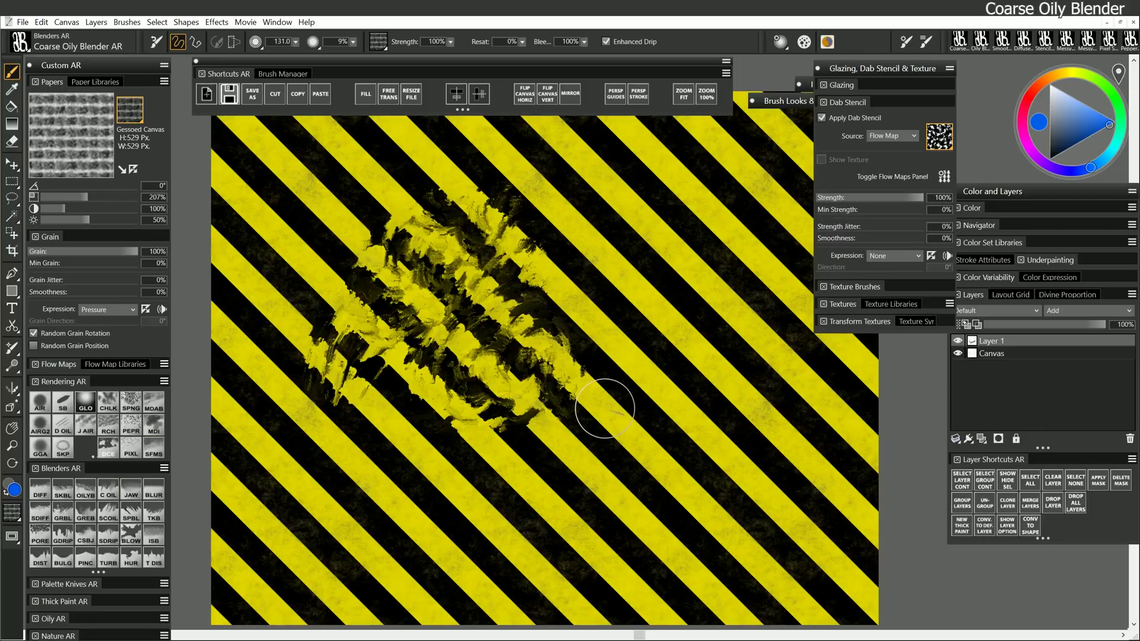
- Paint a soft Just Add Water streak and set the Blur brush size to 291.5
{"action": "left_click", "coordinate": [130, 490]}
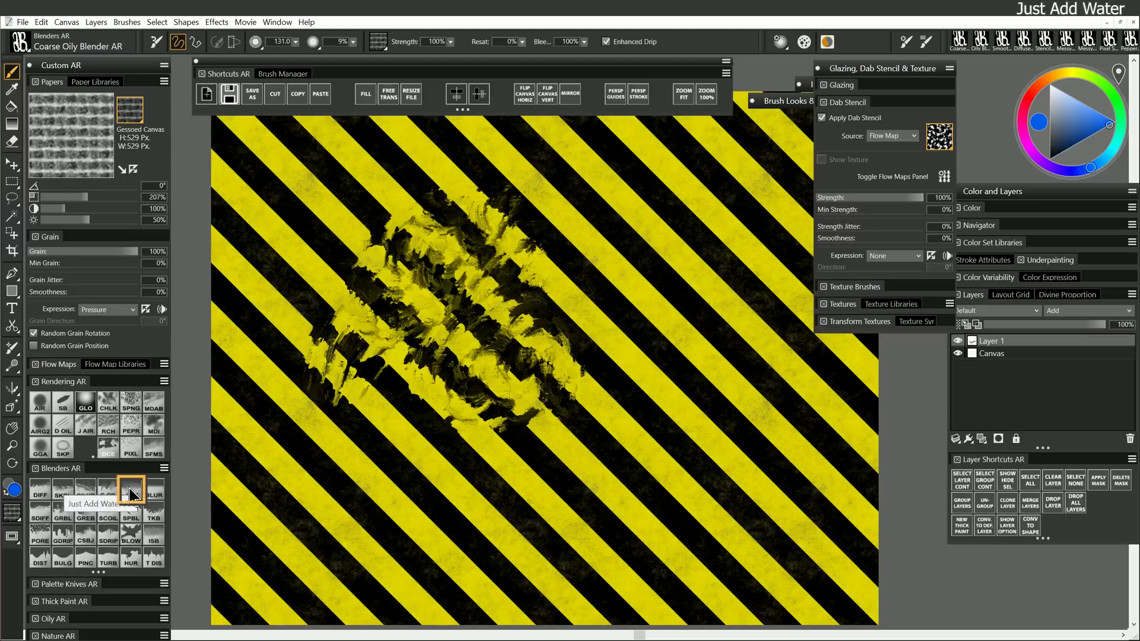
{"action": "mouse_move", "coordinate": [569, 244]}
{"action": "left_mouse_down"}
{"action": "mouse_move", "coordinate": [537, 216]}
{"action": "mouse_move", "coordinate": [638, 314]}
{"action": "mouse_move", "coordinate": [546, 224]}
{"action": "mouse_move", "coordinate": [625, 223]}
{"action": "mouse_move", "coordinate": [639, 247]}
{"action": "mouse_move", "coordinate": [613, 203]}
{"action": "mouse_move", "coordinate": [656, 247]}
{"action": "mouse_move", "coordinate": [682, 241]}
{"action": "mouse_move", "coordinate": [657, 204]}
{"action": "mouse_move", "coordinate": [668, 232]}
{"action": "mouse_move", "coordinate": [707, 241]}
{"action": "mouse_move", "coordinate": [624, 329]}
{"action": "mouse_move", "coordinate": [597, 406]}
{"action": "left_mouse_up"}
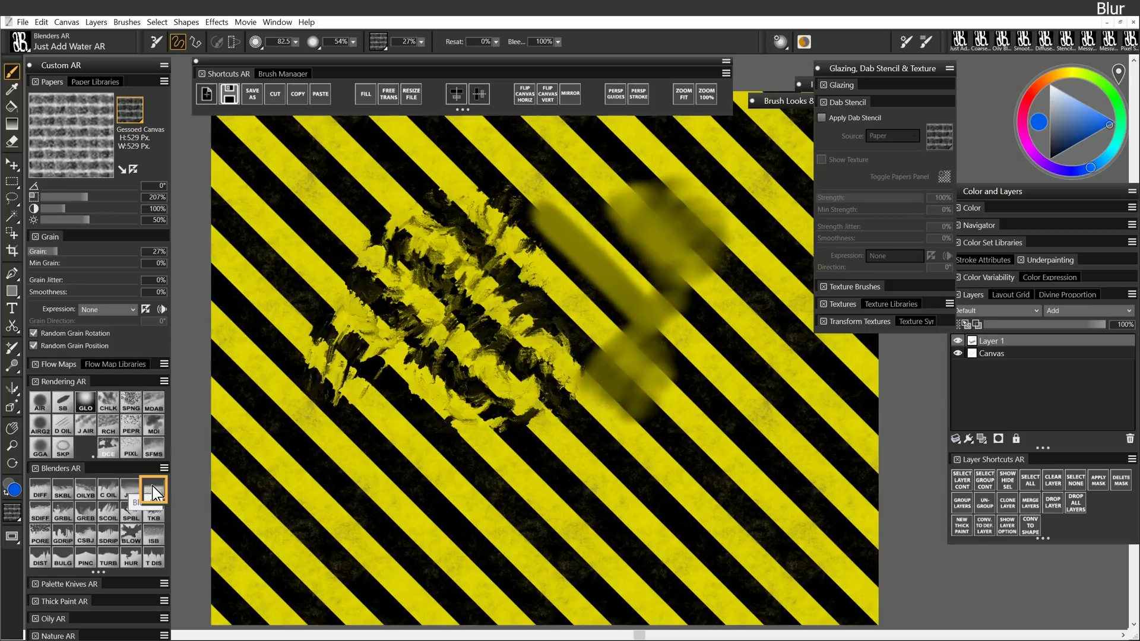
{"action": "left_click", "coordinate": [353, 43]}
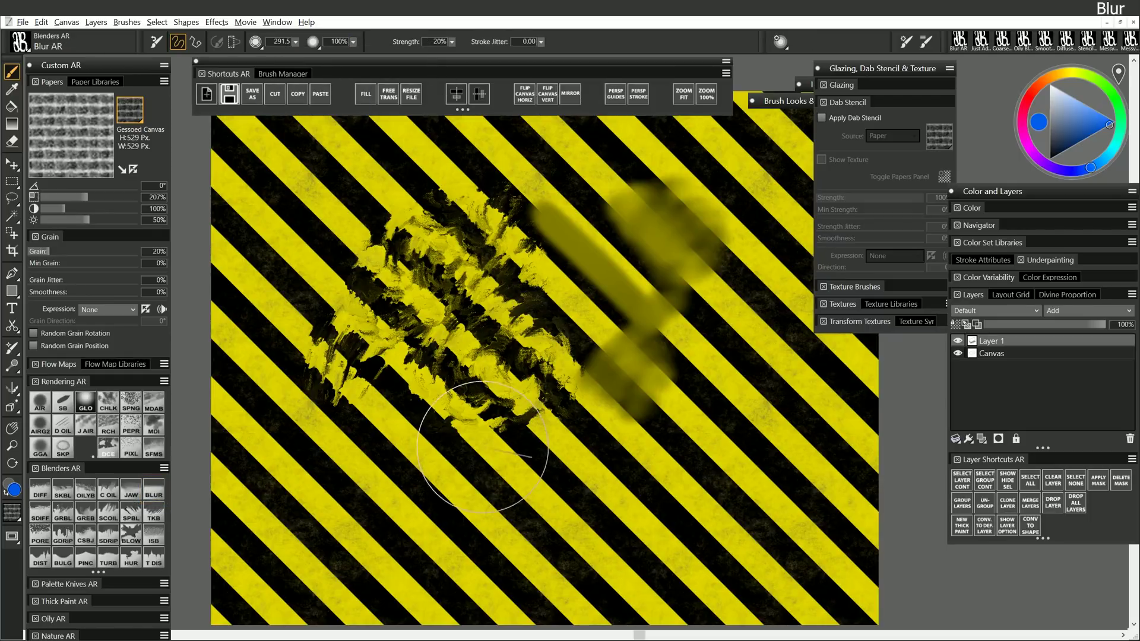
{"action": "left_click_drag", "start_coordinate": [506, 500], "coordinate": [561, 525]}
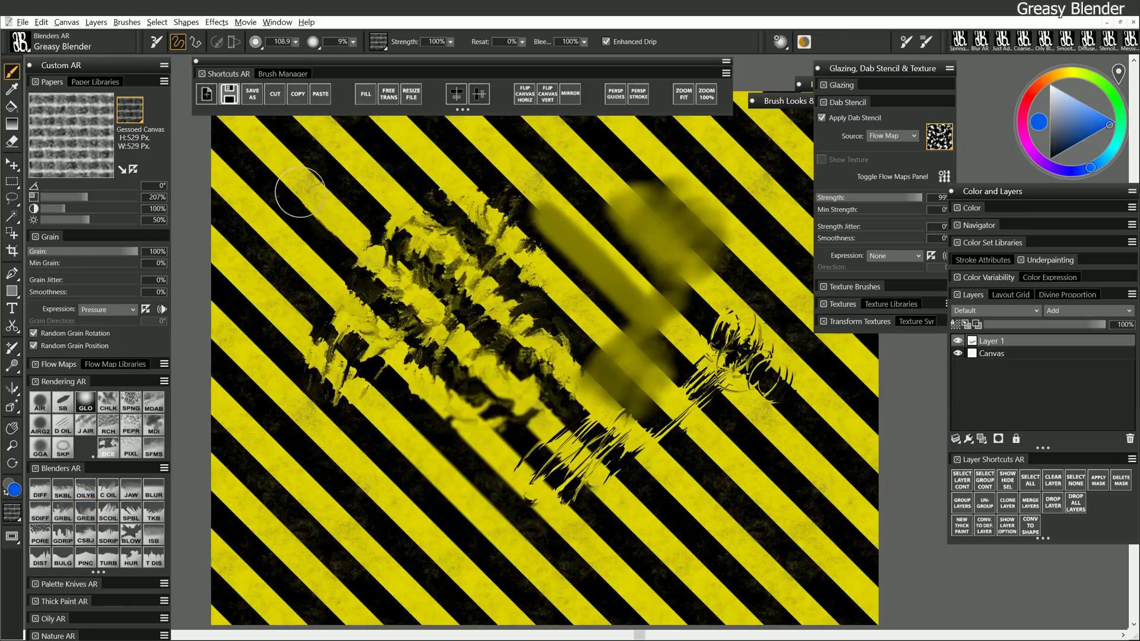
- Smudge dark Greasy Blender strokes diagonally over the left and lower stripes
{"action": "mouse_move", "coordinate": [287, 208]}
{"action": "left_mouse_down"}
{"action": "mouse_move", "coordinate": [348, 283]}
{"action": "mouse_move", "coordinate": [304, 263]}
{"action": "mouse_move", "coordinate": [294, 285]}
{"action": "mouse_move", "coordinate": [315, 310]}
{"action": "mouse_move", "coordinate": [300, 296]}
{"action": "mouse_move", "coordinate": [449, 436]}
{"action": "left_mouse_up"}
{"action": "mouse_move", "coordinate": [279, 344]}
{"action": "left_mouse_down"}
{"action": "mouse_move", "coordinate": [403, 472]}
{"action": "mouse_move", "coordinate": [318, 377]}
{"action": "mouse_move", "coordinate": [396, 461]}
{"action": "left_mouse_up"}
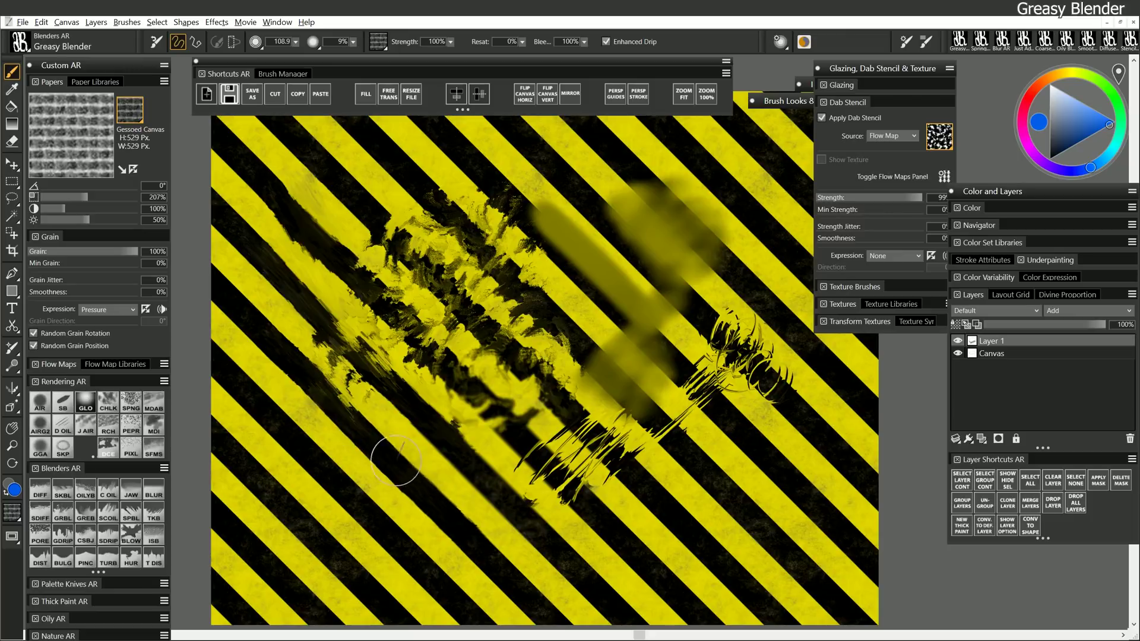
{"action": "left_click_drag", "start_coordinate": [323, 488], "coordinate": [425, 549]}
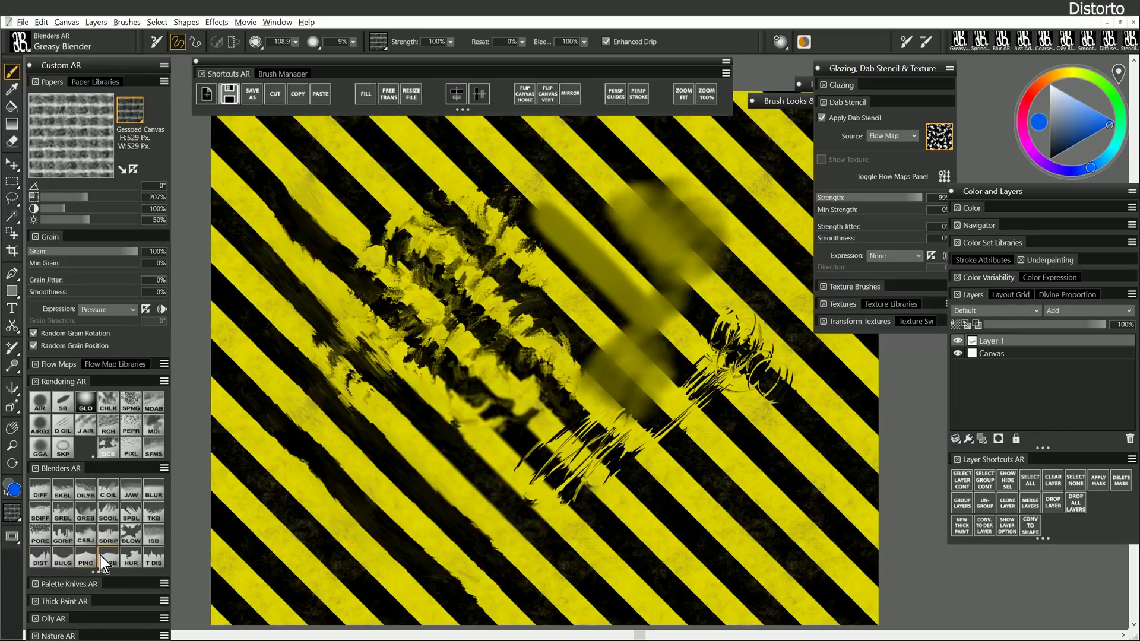
- Twist the upper-left stripes with Distorto and bulge the lower-left stripes with Bulge
{"action": "left_click", "coordinate": [40, 557]}
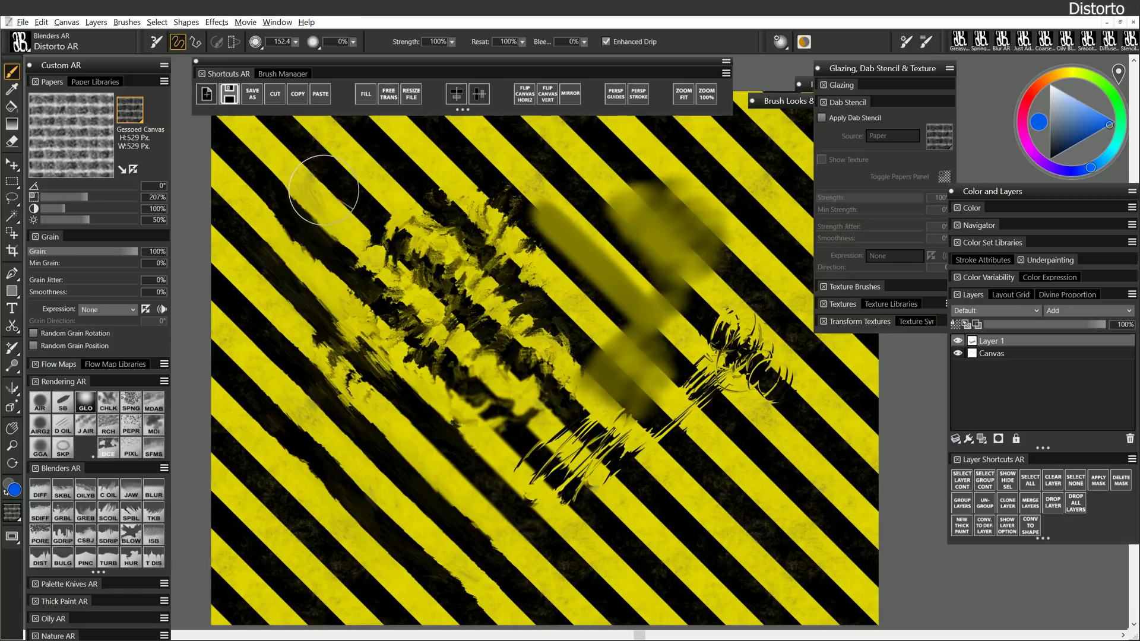
{"action": "mouse_move", "coordinate": [324, 190]}
{"action": "left_mouse_down"}
{"action": "mouse_move", "coordinate": [310, 238]}
{"action": "mouse_move", "coordinate": [342, 226]}
{"action": "mouse_move", "coordinate": [338, 192]}
{"action": "mouse_move", "coordinate": [319, 200]}
{"action": "mouse_move", "coordinate": [308, 238]}
{"action": "mouse_move", "coordinate": [315, 247]}
{"action": "mouse_move", "coordinate": [349, 235]}
{"action": "mouse_move", "coordinate": [360, 205]}
{"action": "mouse_move", "coordinate": [343, 184]}
{"action": "mouse_move", "coordinate": [320, 200]}
{"action": "mouse_move", "coordinate": [325, 231]}
{"action": "mouse_move", "coordinate": [357, 217]}
{"action": "mouse_move", "coordinate": [343, 186]}
{"action": "mouse_move", "coordinate": [311, 211]}
{"action": "mouse_move", "coordinate": [312, 231]}
{"action": "mouse_move", "coordinate": [339, 241]}
{"action": "mouse_move", "coordinate": [357, 213]}
{"action": "mouse_move", "coordinate": [335, 187]}
{"action": "mouse_move", "coordinate": [342, 231]}
{"action": "mouse_move", "coordinate": [314, 230]}
{"action": "mouse_move", "coordinate": [350, 188]}
{"action": "mouse_move", "coordinate": [335, 229]}
{"action": "left_mouse_up"}
{"action": "left_click", "coordinate": [125, 537]}
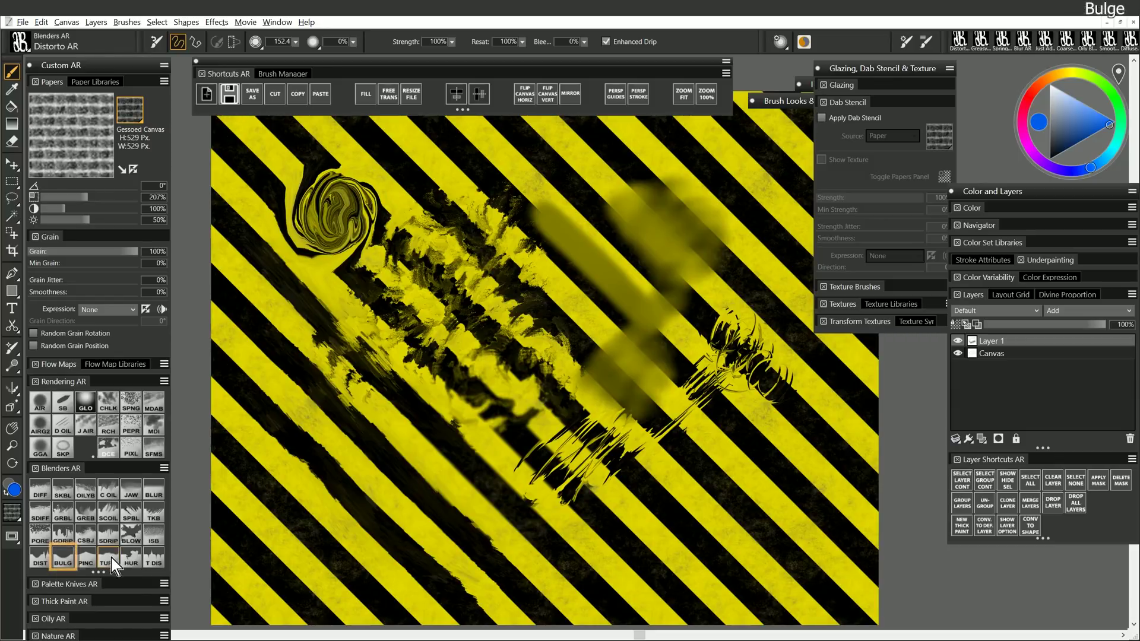
{"action": "left_click", "coordinate": [62, 558]}
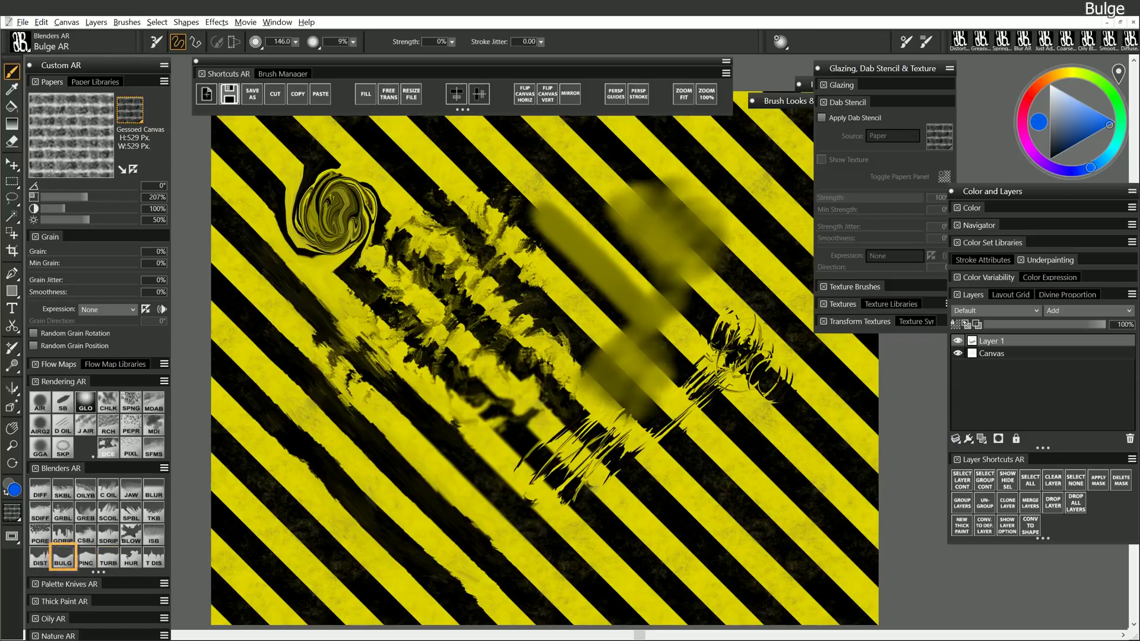
{"action": "left_click_drag", "start_coordinate": [315, 356], "coordinate": [343, 420]}
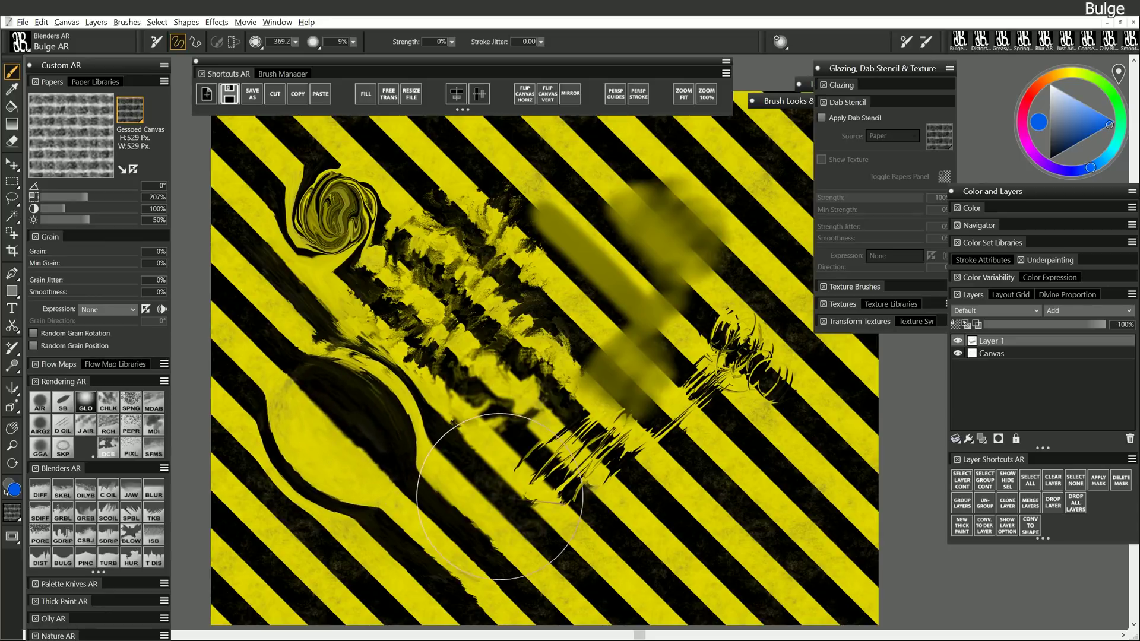
- Pinch the upper-right stripes and swirl Turbulence through the centre
{"action": "left_click", "coordinate": [85, 561]}
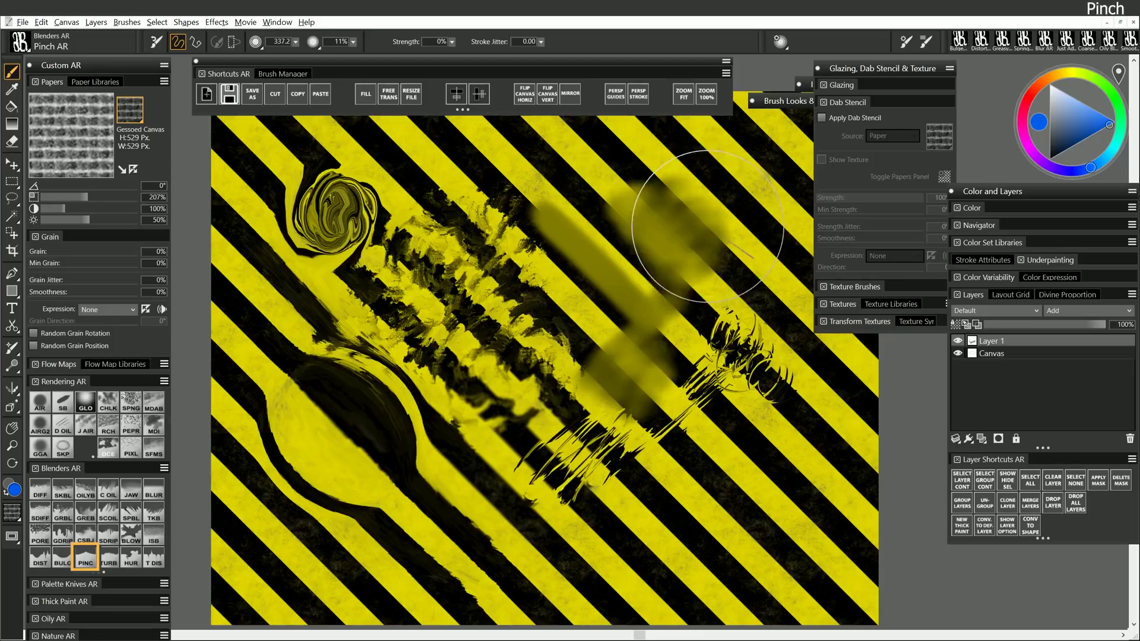
{"action": "mouse_move", "coordinate": [707, 227]}
{"action": "left_mouse_down"}
{"action": "mouse_move", "coordinate": [685, 233]}
{"action": "mouse_move", "coordinate": [702, 217]}
{"action": "mouse_move", "coordinate": [685, 232]}
{"action": "mouse_move", "coordinate": [699, 244]}
{"action": "mouse_move", "coordinate": [695, 235]}
{"action": "mouse_move", "coordinate": [682, 246]}
{"action": "mouse_move", "coordinate": [706, 290]}
{"action": "mouse_move", "coordinate": [692, 395]}
{"action": "mouse_move", "coordinate": [690, 238]}
{"action": "left_mouse_up"}
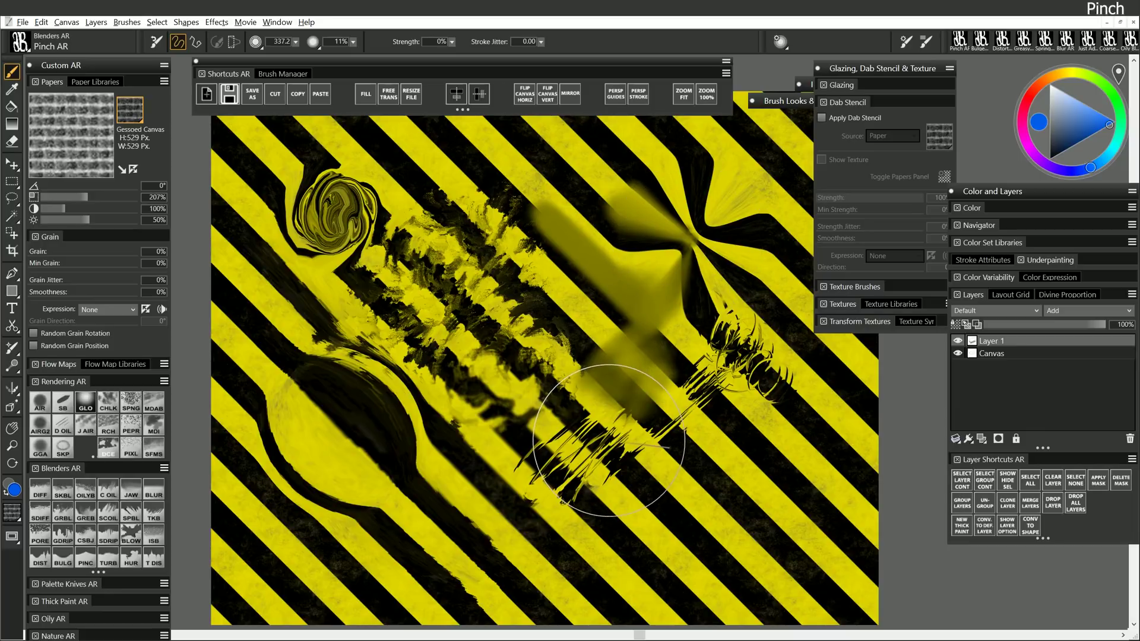
{"action": "left_click", "coordinate": [108, 555]}
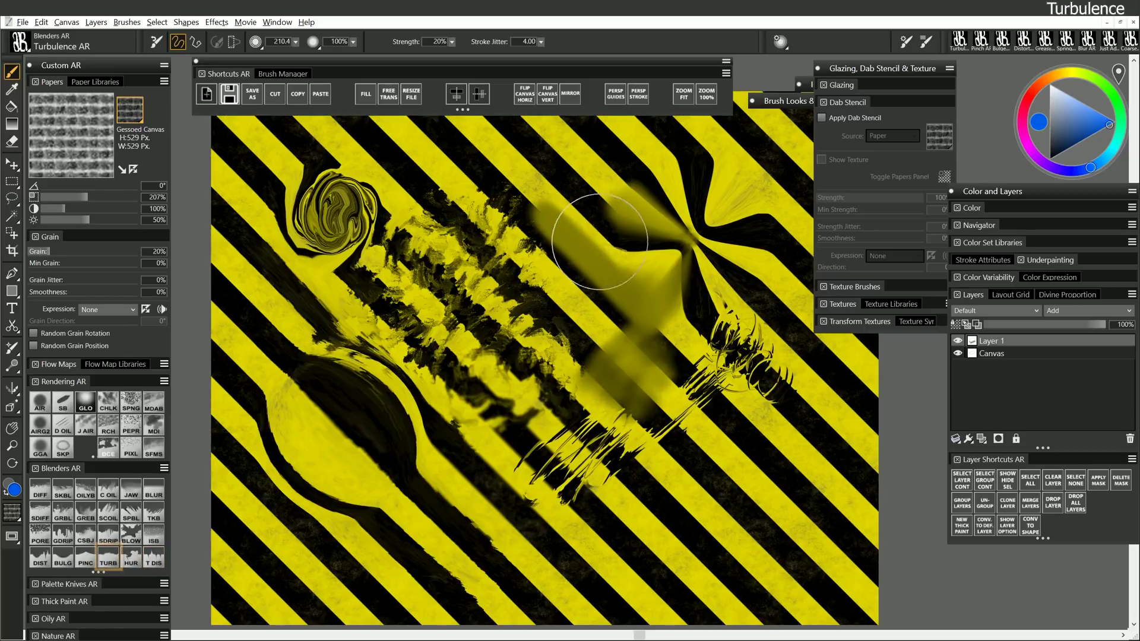
{"action": "mouse_move", "coordinate": [593, 267]}
{"action": "left_mouse_down"}
{"action": "mouse_move", "coordinate": [612, 237]}
{"action": "mouse_move", "coordinate": [584, 218]}
{"action": "mouse_move", "coordinate": [579, 270]}
{"action": "mouse_move", "coordinate": [602, 262]}
{"action": "mouse_move", "coordinate": [567, 205]}
{"action": "mouse_move", "coordinate": [558, 263]}
{"action": "mouse_move", "coordinate": [600, 358]}
{"action": "mouse_move", "coordinate": [623, 323]}
{"action": "mouse_move", "coordinate": [652, 398]}
{"action": "left_mouse_up"}
{"action": "left_click", "coordinate": [50, 236]}
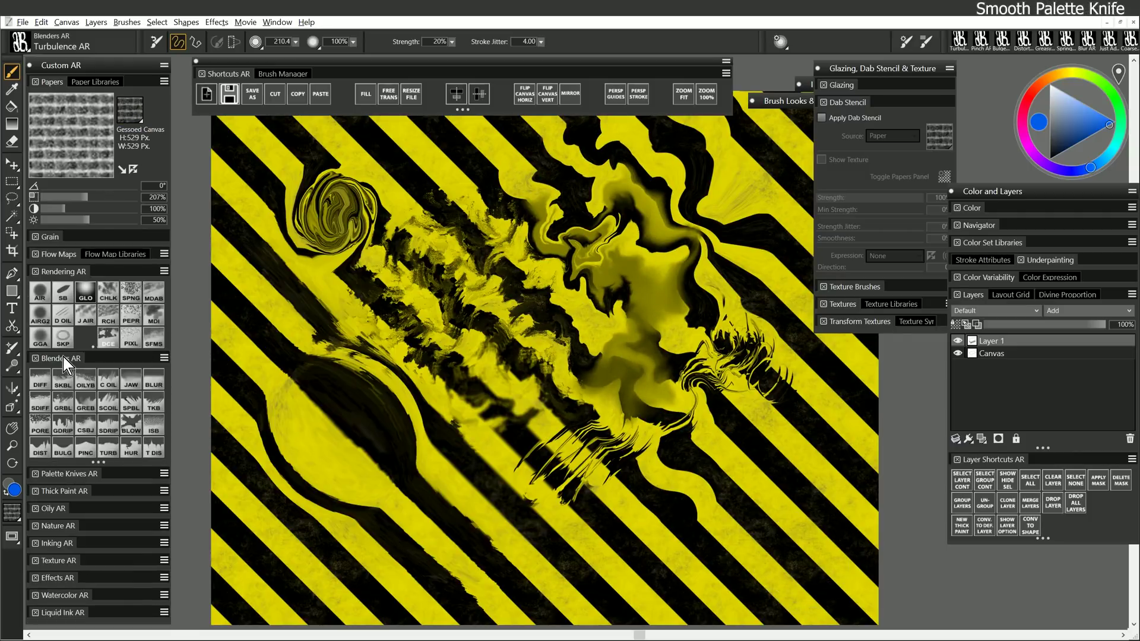
- Lay and smear a blue blob with Smooth Palette Knife AR, then choose a lighter blue
{"action": "left_click", "coordinate": [63, 358]}
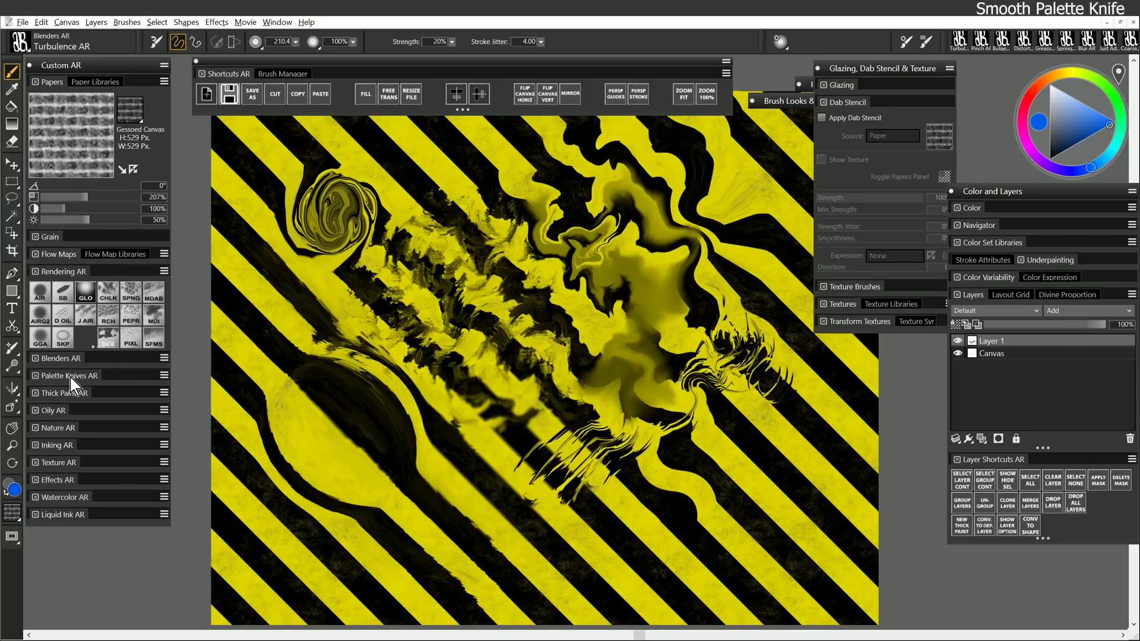
{"action": "left_click", "coordinate": [68, 376]}
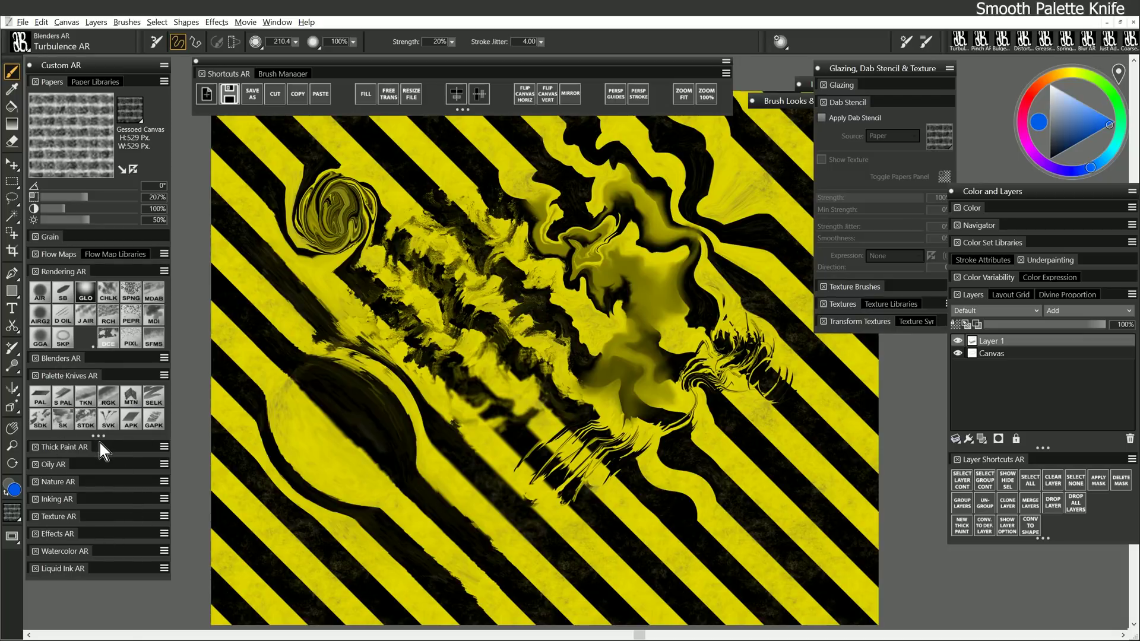
{"action": "left_click", "coordinate": [65, 401]}
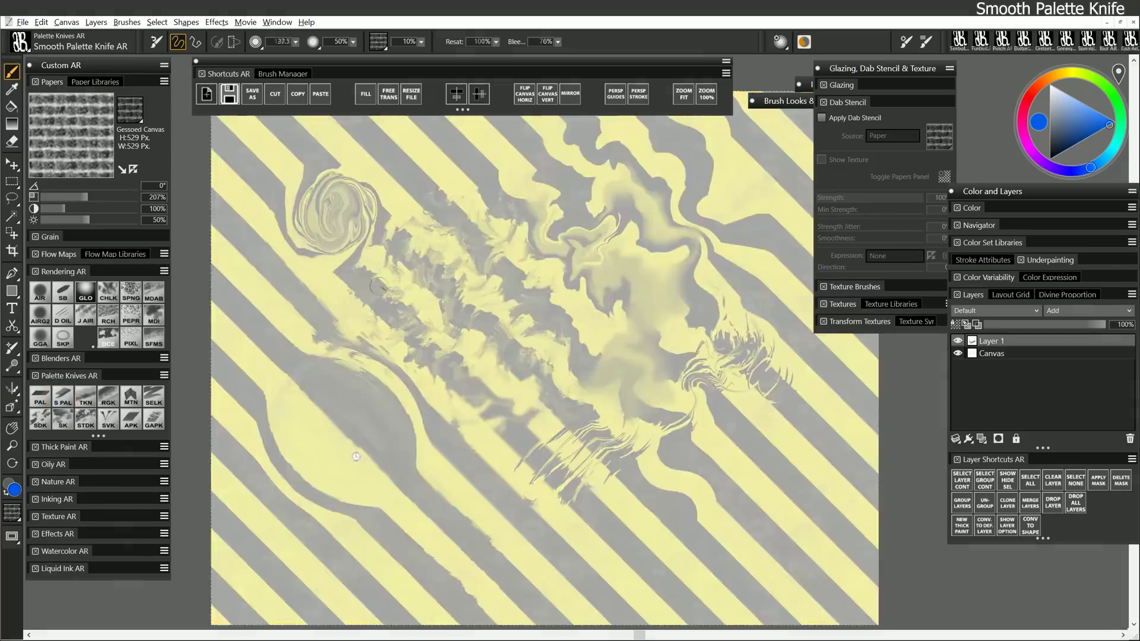
{"action": "mouse_move", "coordinate": [332, 309]}
{"action": "left_mouse_down"}
{"action": "mouse_move", "coordinate": [531, 279]}
{"action": "mouse_move", "coordinate": [420, 318]}
{"action": "mouse_move", "coordinate": [524, 303]}
{"action": "left_mouse_up"}
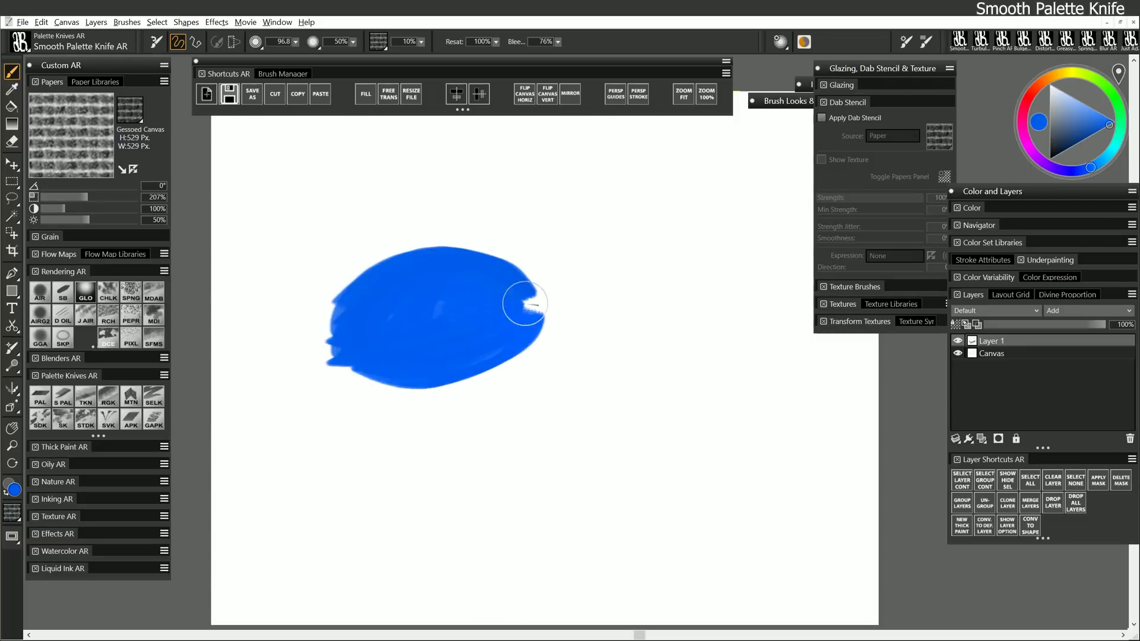
{"action": "mouse_move", "coordinate": [356, 311]}
{"action": "left_mouse_down"}
{"action": "mouse_move", "coordinate": [469, 273]}
{"action": "mouse_move", "coordinate": [410, 275]}
{"action": "mouse_move", "coordinate": [404, 293]}
{"action": "mouse_move", "coordinate": [451, 283]}
{"action": "mouse_move", "coordinate": [419, 298]}
{"action": "mouse_move", "coordinate": [461, 292]}
{"action": "mouse_move", "coordinate": [368, 336]}
{"action": "mouse_move", "coordinate": [391, 346]}
{"action": "mouse_move", "coordinate": [483, 307]}
{"action": "left_mouse_up"}
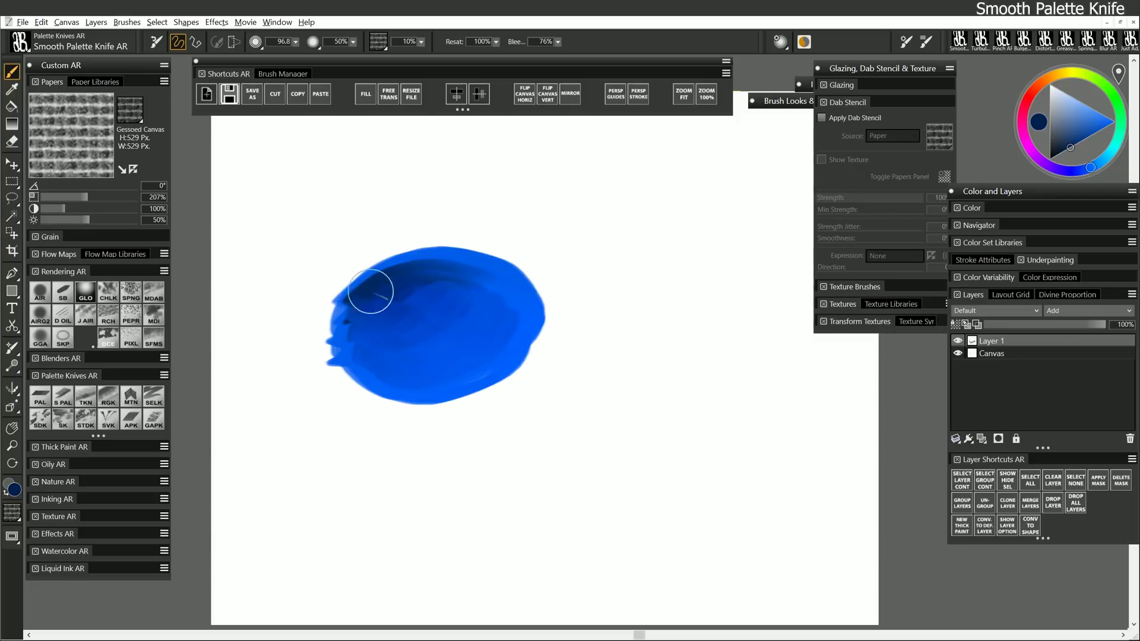
{"action": "mouse_move", "coordinate": [371, 291]}
{"action": "left_mouse_down"}
{"action": "mouse_move", "coordinate": [505, 283]}
{"action": "mouse_move", "coordinate": [424, 262]}
{"action": "mouse_move", "coordinate": [407, 273]}
{"action": "mouse_move", "coordinate": [490, 290]}
{"action": "mouse_move", "coordinate": [388, 310]}
{"action": "mouse_move", "coordinate": [423, 297]}
{"action": "mouse_move", "coordinate": [417, 284]}
{"action": "mouse_move", "coordinate": [487, 287]}
{"action": "mouse_move", "coordinate": [409, 356]}
{"action": "mouse_move", "coordinate": [478, 321]}
{"action": "mouse_move", "coordinate": [461, 314]}
{"action": "mouse_move", "coordinate": [493, 315]}
{"action": "mouse_move", "coordinate": [449, 269]}
{"action": "mouse_move", "coordinate": [402, 262]}
{"action": "mouse_move", "coordinate": [374, 289]}
{"action": "mouse_move", "coordinate": [472, 282]}
{"action": "mouse_move", "coordinate": [390, 298]}
{"action": "mouse_move", "coordinate": [395, 321]}
{"action": "mouse_move", "coordinate": [420, 273]}
{"action": "mouse_move", "coordinate": [468, 309]}
{"action": "mouse_move", "coordinate": [392, 313]}
{"action": "mouse_move", "coordinate": [465, 352]}
{"action": "mouse_move", "coordinate": [425, 377]}
{"action": "mouse_move", "coordinate": [473, 344]}
{"action": "mouse_move", "coordinate": [404, 354]}
{"action": "mouse_move", "coordinate": [436, 333]}
{"action": "mouse_move", "coordinate": [440, 376]}
{"action": "mouse_move", "coordinate": [464, 318]}
{"action": "mouse_move", "coordinate": [446, 358]}
{"action": "mouse_move", "coordinate": [426, 355]}
{"action": "mouse_move", "coordinate": [442, 382]}
{"action": "mouse_move", "coordinate": [448, 339]}
{"action": "mouse_move", "coordinate": [413, 351]}
{"action": "mouse_move", "coordinate": [471, 369]}
{"action": "mouse_move", "coordinate": [409, 379]}
{"action": "mouse_move", "coordinate": [471, 370]}
{"action": "mouse_move", "coordinate": [433, 332]}
{"action": "mouse_move", "coordinate": [475, 324]}
{"action": "left_mouse_up"}
{"action": "left_click", "coordinate": [1114, 122]}
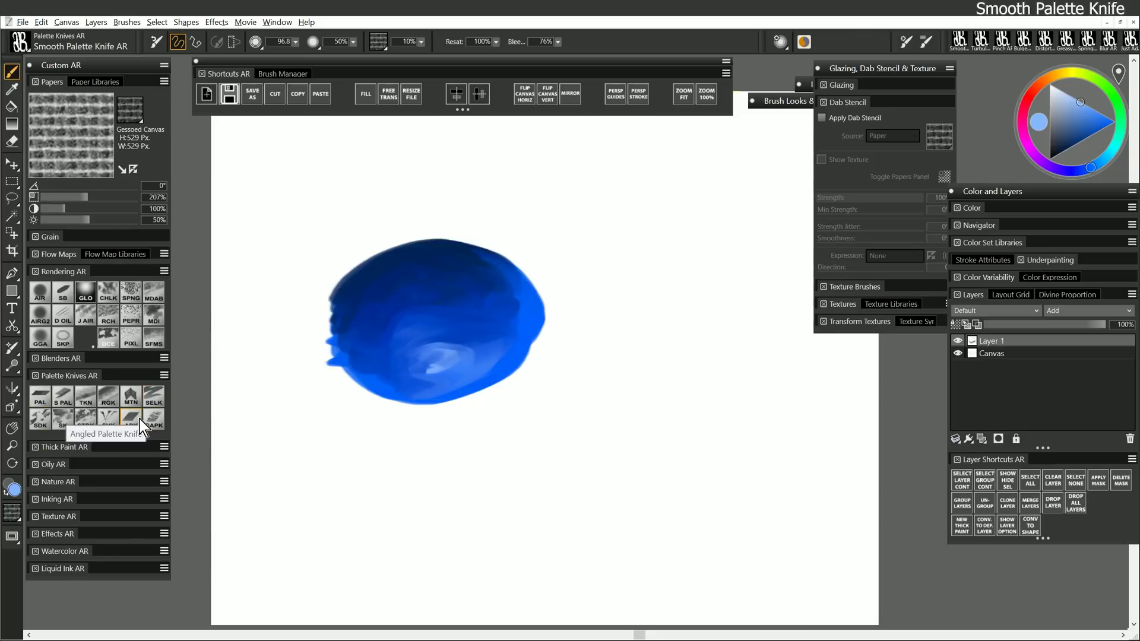
- Paint Broken Paint thick-paint strokes beside the blob
{"action": "left_click", "coordinate": [62, 449]}
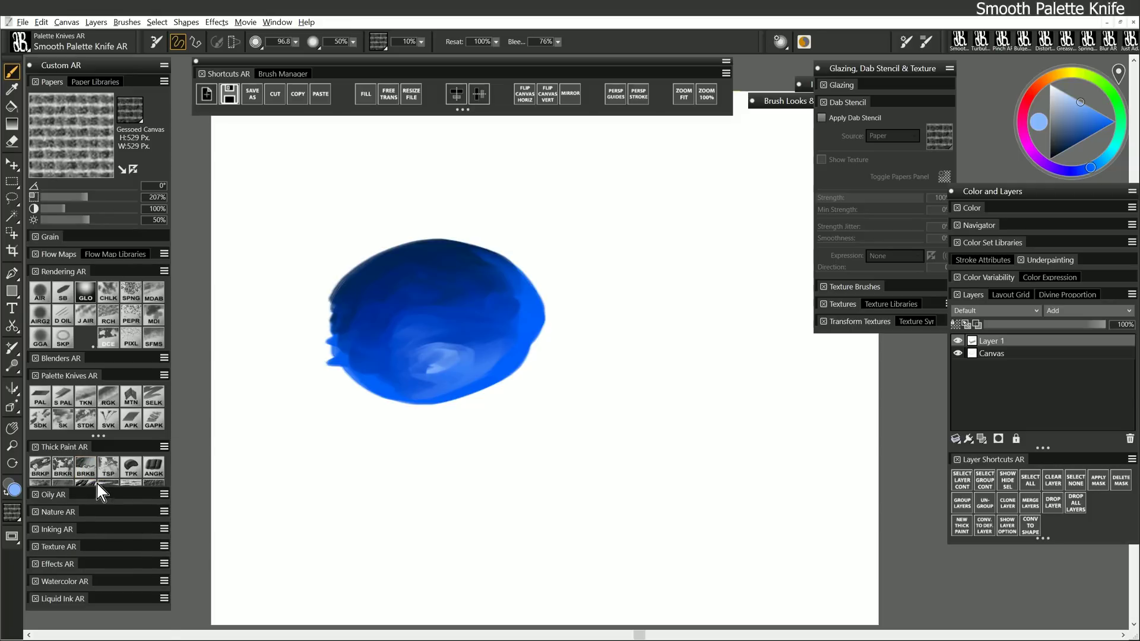
{"action": "left_click", "coordinate": [93, 520]}
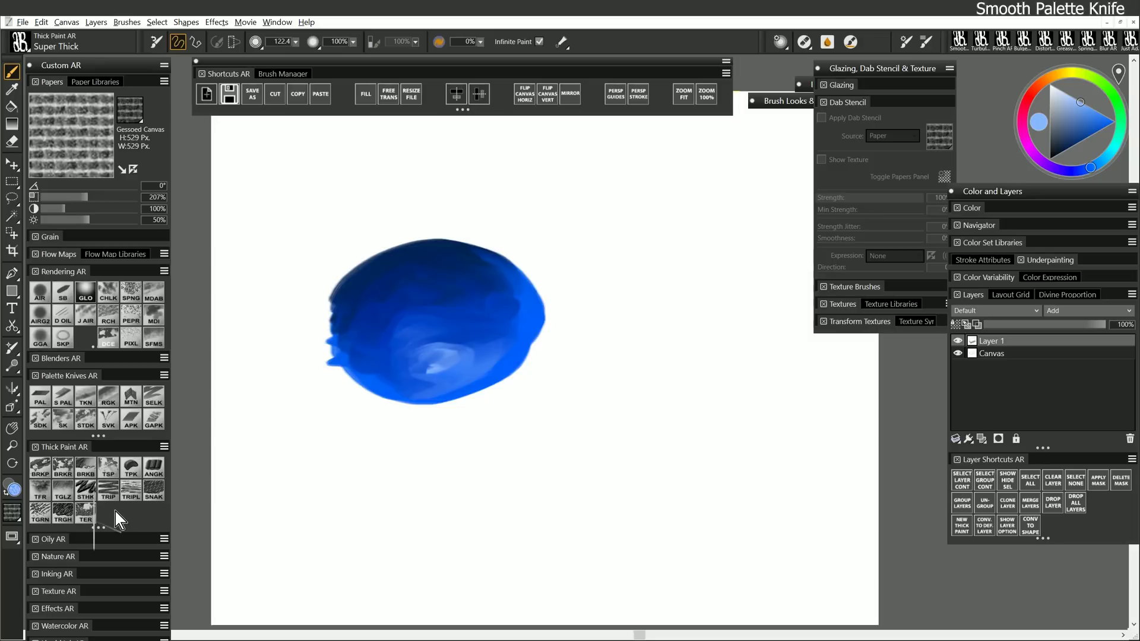
{"action": "left_click", "coordinate": [41, 465]}
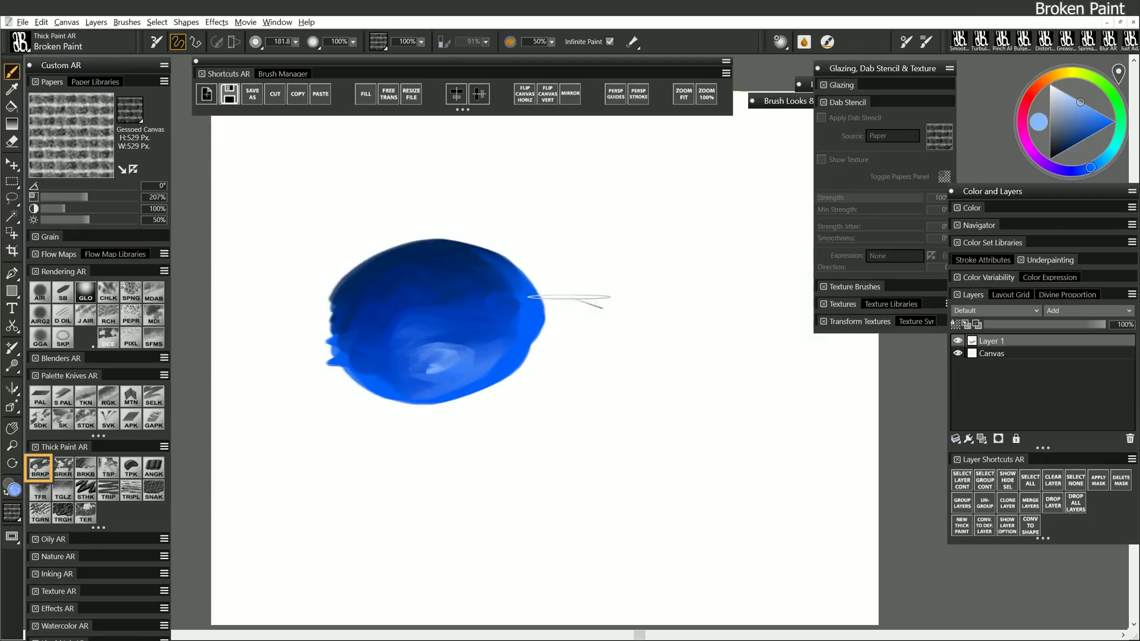
{"action": "left_click_drag", "start_coordinate": [650, 262], "coordinate": [582, 353]}
{"action": "mouse_move", "coordinate": [623, 353]}
{"action": "left_mouse_down"}
{"action": "mouse_move", "coordinate": [689, 261]}
{"action": "mouse_move", "coordinate": [621, 390]}
{"action": "mouse_move", "coordinate": [700, 309]}
{"action": "mouse_move", "coordinate": [731, 311]}
{"action": "left_mouse_up"}
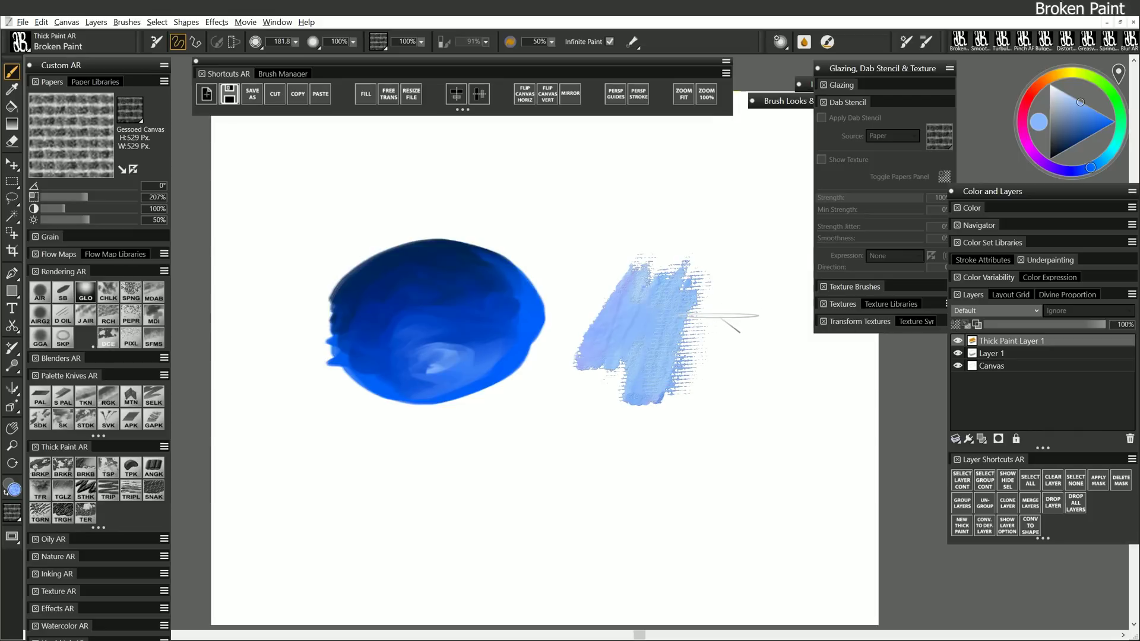
- Switch to the blotchy wood-like paper and paint two textured patches
{"action": "left_click", "coordinate": [134, 108]}
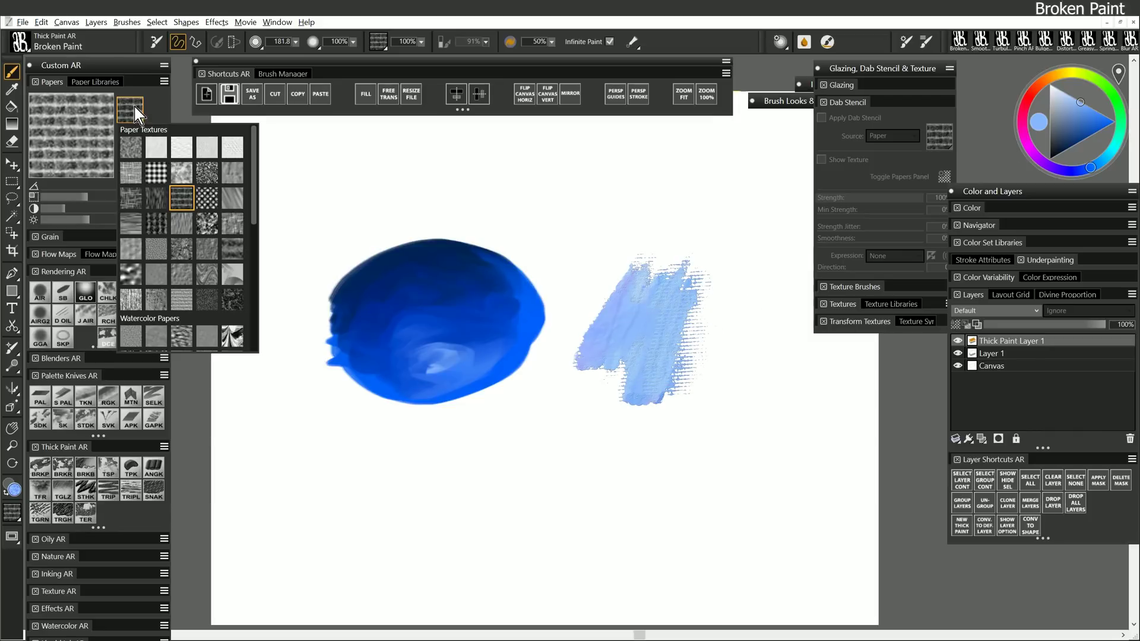
{"action": "left_click", "coordinate": [206, 225]}
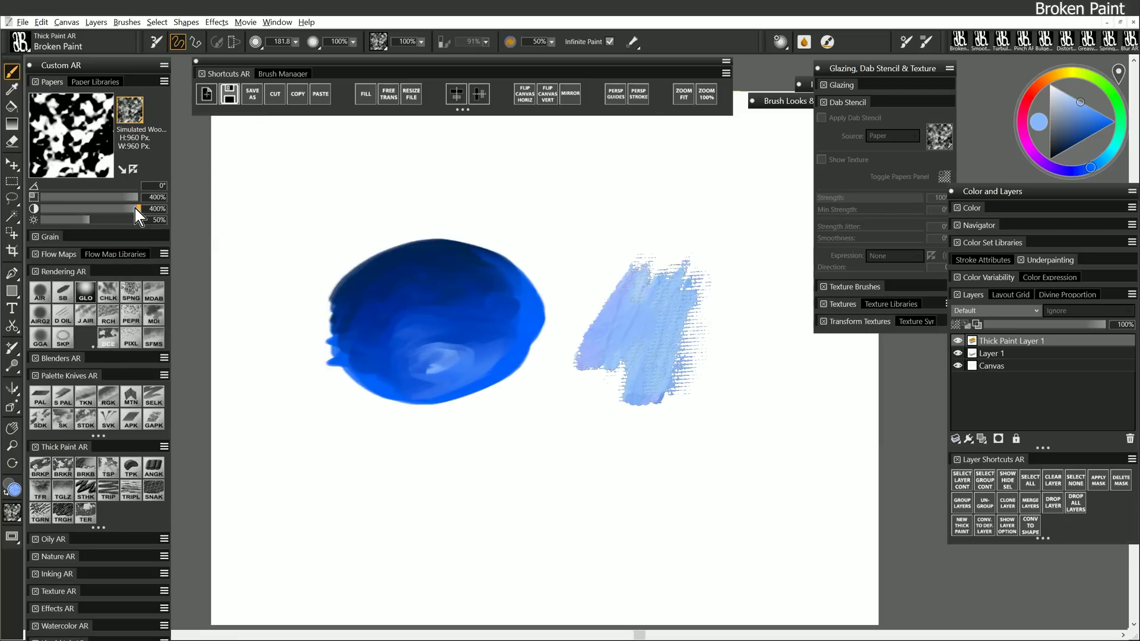
{"action": "mouse_move", "coordinate": [481, 220]}
{"action": "left_mouse_down"}
{"action": "mouse_move", "coordinate": [585, 252]}
{"action": "mouse_move", "coordinate": [618, 226]}
{"action": "mouse_move", "coordinate": [687, 211]}
{"action": "mouse_move", "coordinate": [721, 274]}
{"action": "mouse_move", "coordinate": [737, 251]}
{"action": "mouse_move", "coordinate": [728, 359]}
{"action": "mouse_move", "coordinate": [763, 348]}
{"action": "mouse_move", "coordinate": [700, 439]}
{"action": "mouse_move", "coordinate": [612, 474]}
{"action": "mouse_move", "coordinate": [546, 451]}
{"action": "mouse_move", "coordinate": [641, 442]}
{"action": "mouse_move", "coordinate": [582, 498]}
{"action": "mouse_move", "coordinate": [665, 511]}
{"action": "mouse_move", "coordinate": [760, 463]}
{"action": "mouse_move", "coordinate": [778, 511]}
{"action": "left_mouse_up"}
{"action": "mouse_move", "coordinate": [569, 172]}
{"action": "left_mouse_down"}
{"action": "mouse_move", "coordinate": [516, 238]}
{"action": "mouse_move", "coordinate": [504, 178]}
{"action": "mouse_move", "coordinate": [539, 176]}
{"action": "mouse_move", "coordinate": [523, 202]}
{"action": "mouse_move", "coordinate": [594, 261]}
{"action": "left_mouse_up"}
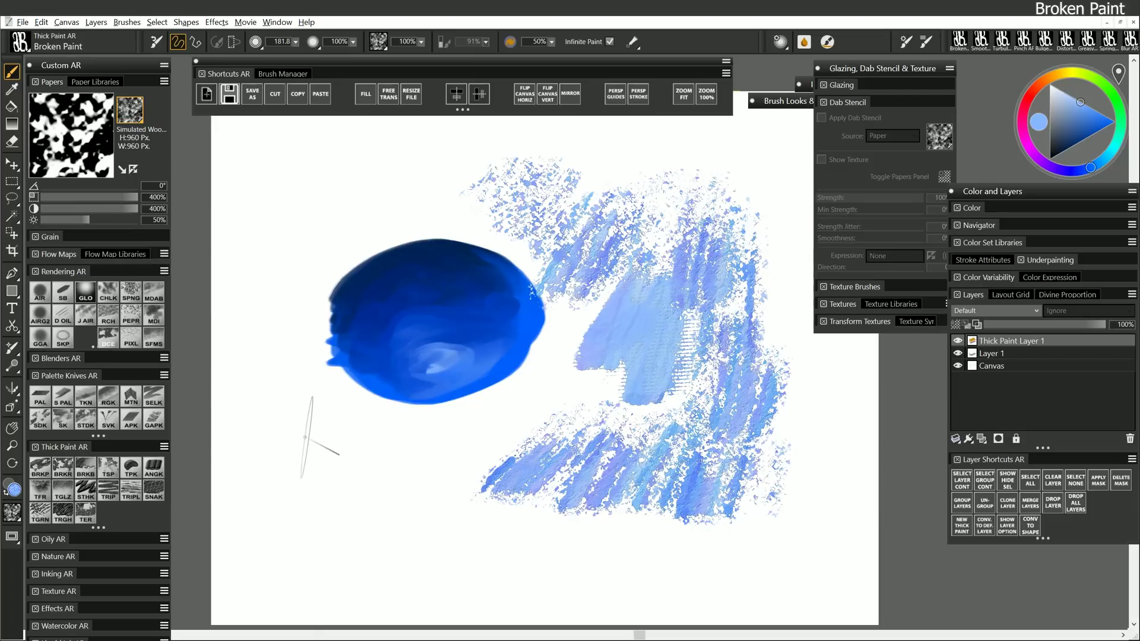
- Add vertical, horizontal and diagonal thick strokes left of the circle
{"action": "mouse_move", "coordinate": [305, 437]}
{"action": "left_mouse_down"}
{"action": "mouse_move", "coordinate": [308, 480]}
{"action": "mouse_move", "coordinate": [305, 416]}
{"action": "mouse_move", "coordinate": [302, 522]}
{"action": "mouse_move", "coordinate": [315, 451]}
{"action": "mouse_move", "coordinate": [475, 451]}
{"action": "left_mouse_up"}
{"action": "mouse_move", "coordinate": [238, 311]}
{"action": "left_mouse_down"}
{"action": "mouse_move", "coordinate": [315, 380]}
{"action": "mouse_move", "coordinate": [235, 303]}
{"action": "left_mouse_up"}
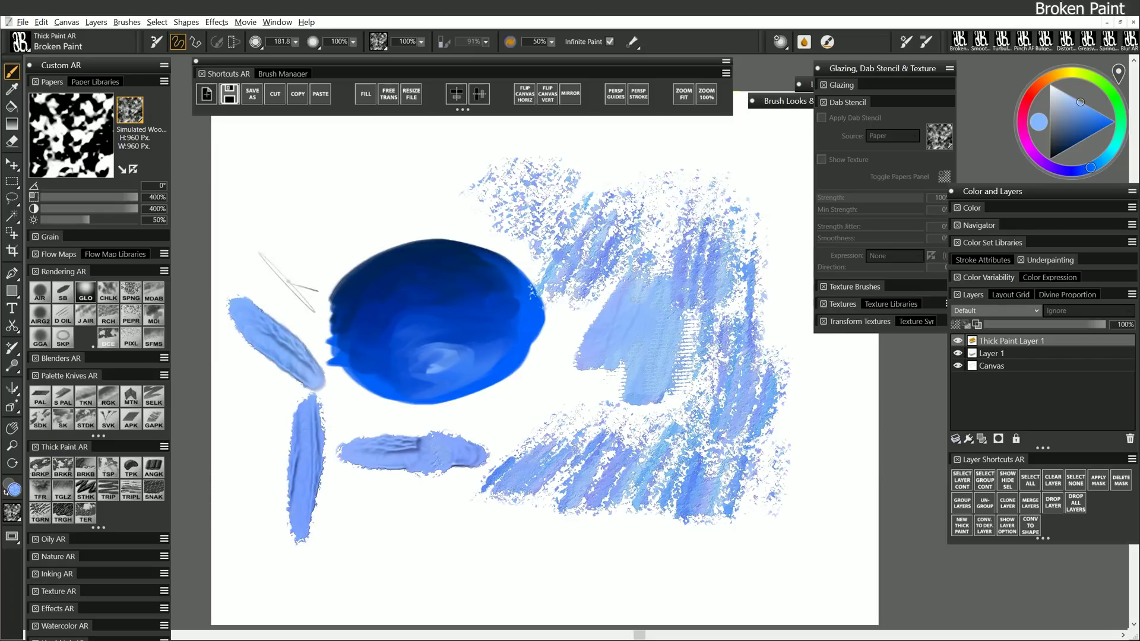
{"action": "left_click_drag", "start_coordinate": [285, 199], "coordinate": [309, 279]}
{"action": "left_click_drag", "start_coordinate": [324, 172], "coordinate": [511, 211]}
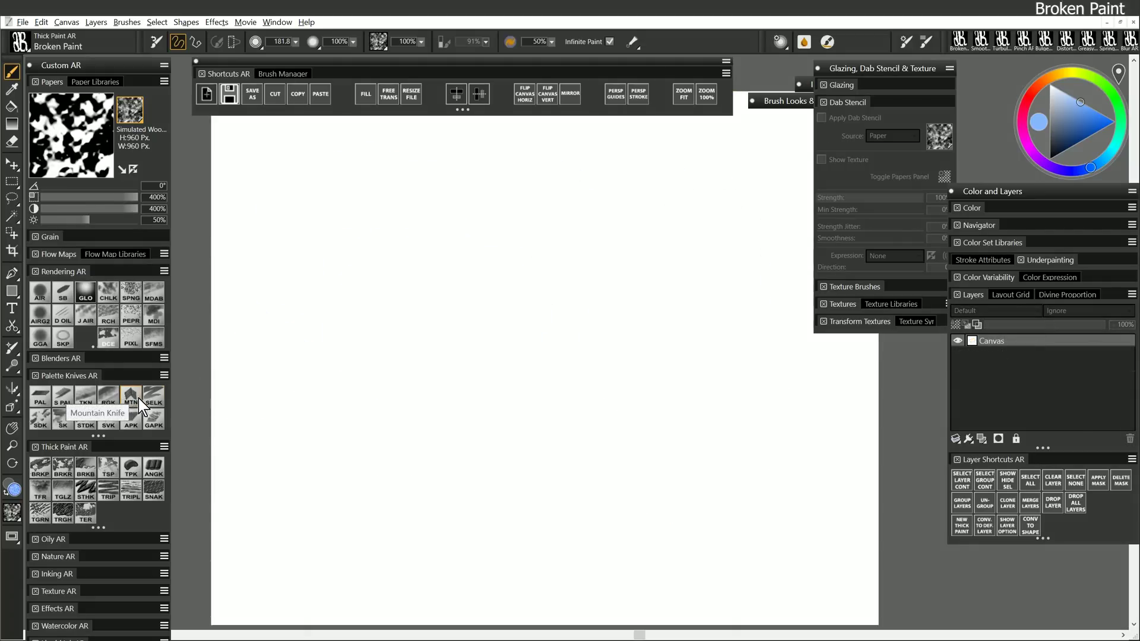
- Paint light-blue ribbon strokes across the canvas with the Angled Palette Knife
{"action": "left_click", "coordinate": [132, 419]}
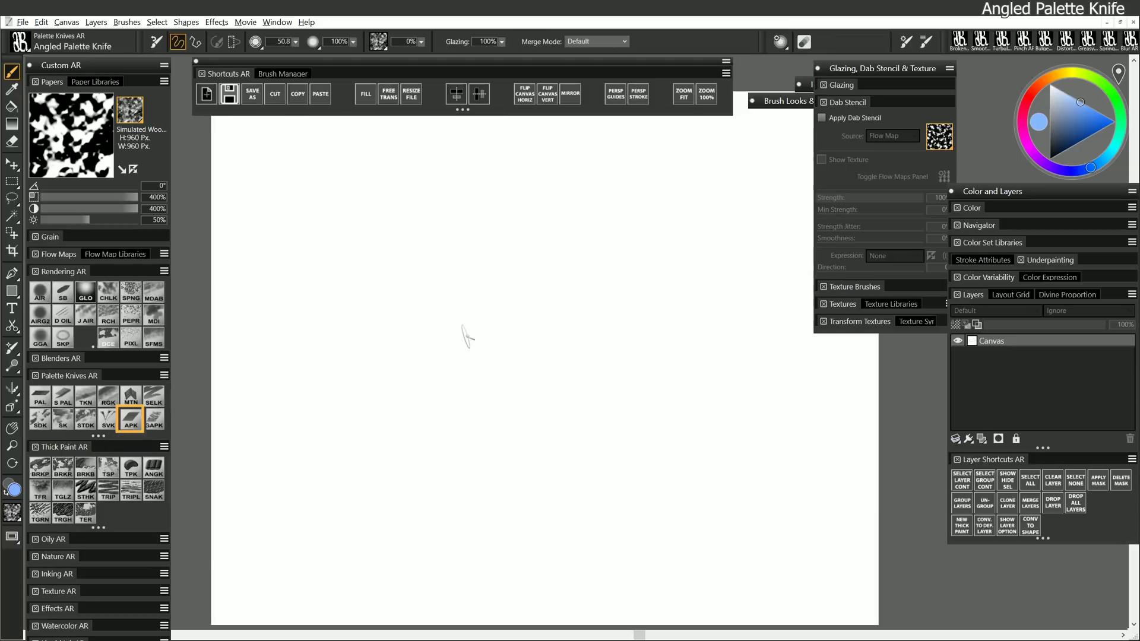
{"action": "mouse_move", "coordinate": [466, 330]}
{"action": "left_mouse_down"}
{"action": "mouse_move", "coordinate": [496, 370]}
{"action": "mouse_move", "coordinate": [645, 323]}
{"action": "mouse_move", "coordinate": [594, 377]}
{"action": "mouse_move", "coordinate": [678, 378]}
{"action": "mouse_move", "coordinate": [616, 425]}
{"action": "mouse_move", "coordinate": [715, 419]}
{"action": "mouse_move", "coordinate": [748, 377]}
{"action": "mouse_move", "coordinate": [787, 406]}
{"action": "mouse_move", "coordinate": [728, 442]}
{"action": "mouse_move", "coordinate": [627, 440]}
{"action": "mouse_move", "coordinate": [305, 479]}
{"action": "mouse_move", "coordinate": [653, 487]}
{"action": "left_mouse_up"}
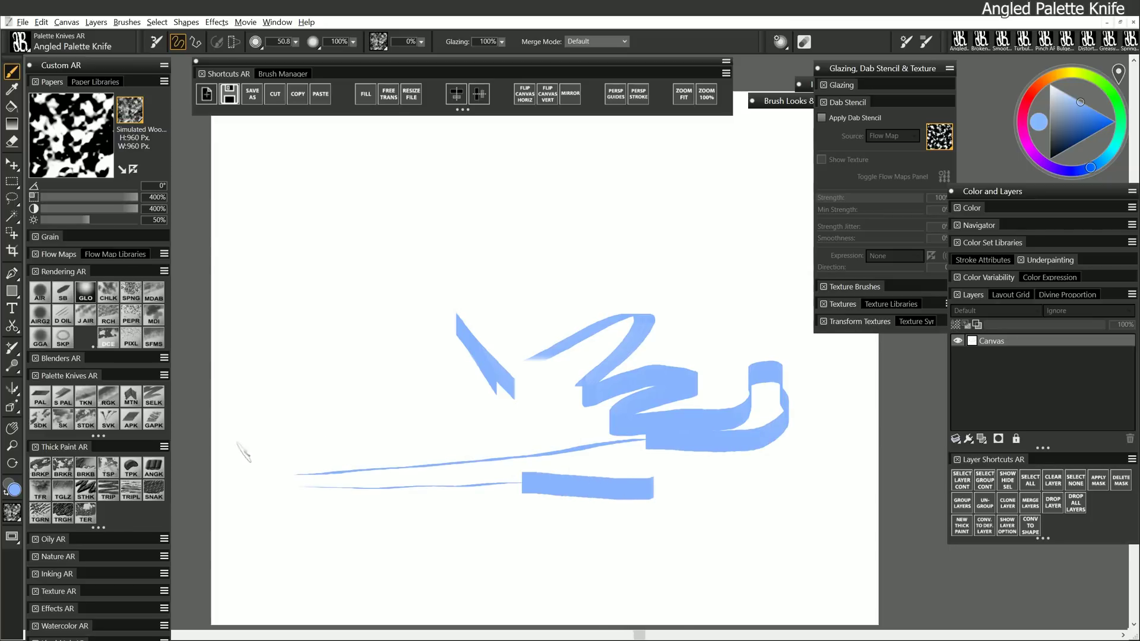
{"action": "left_click", "coordinate": [153, 468]}
- Paint thin horizontal Angle Knife streaks at the top, a scribbled patch and a vertical stroke at left
{"action": "left_click_drag", "start_coordinate": [289, 275], "coordinate": [309, 277]}
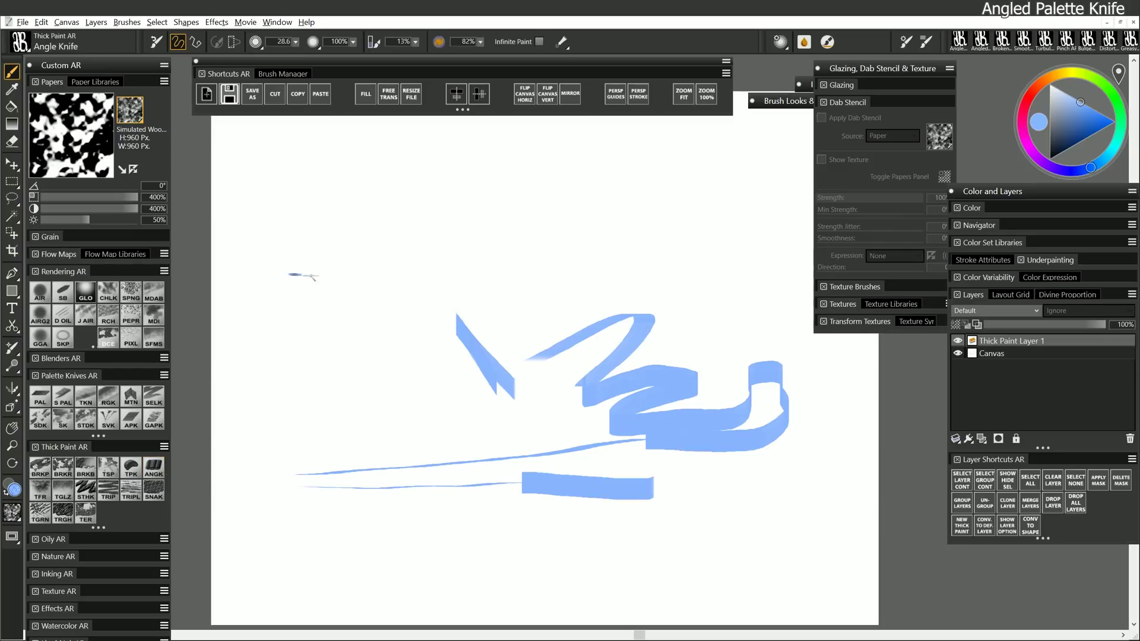
{"action": "left_click_drag", "start_coordinate": [468, 277], "coordinate": [627, 280]}
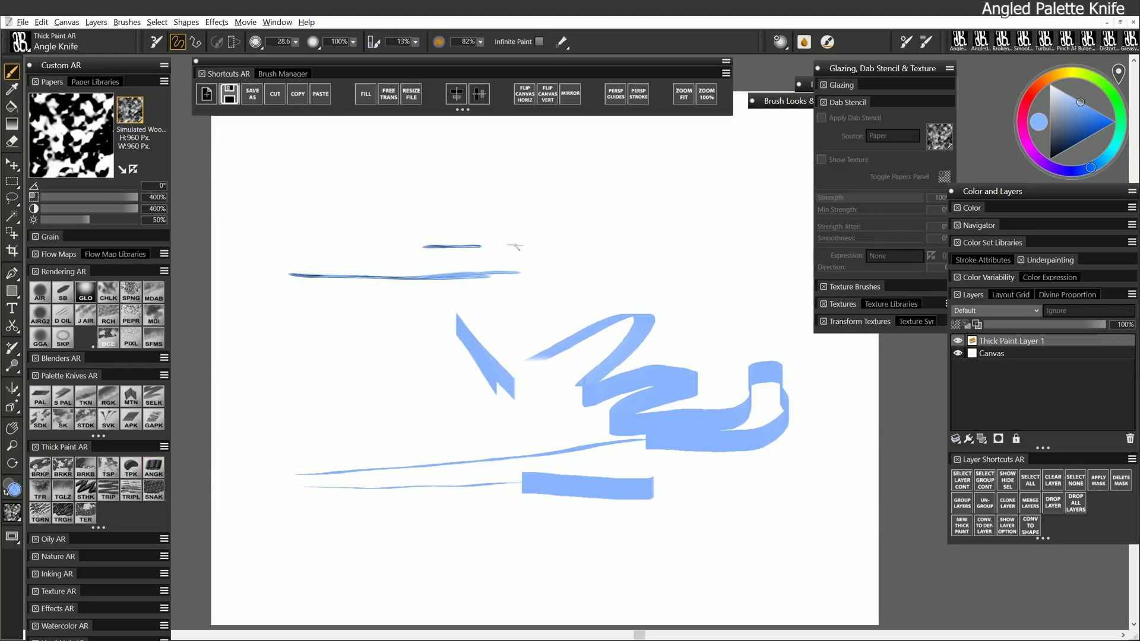
{"action": "left_click_drag", "start_coordinate": [515, 246], "coordinate": [661, 241]}
{"action": "left_click_drag", "start_coordinate": [522, 279], "coordinate": [729, 288]}
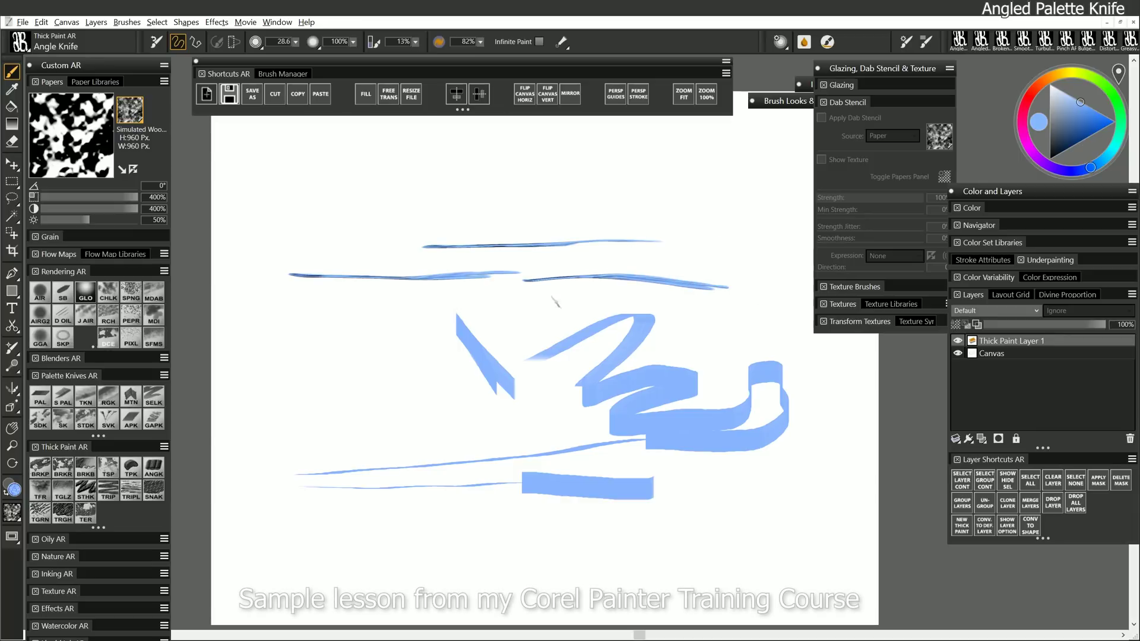
{"action": "left_click_drag", "start_coordinate": [601, 305], "coordinate": [684, 308]}
{"action": "mouse_move", "coordinate": [341, 371]}
{"action": "left_mouse_down"}
{"action": "mouse_move", "coordinate": [410, 341]}
{"action": "mouse_move", "coordinate": [392, 374]}
{"action": "mouse_move", "coordinate": [421, 386]}
{"action": "left_mouse_up"}
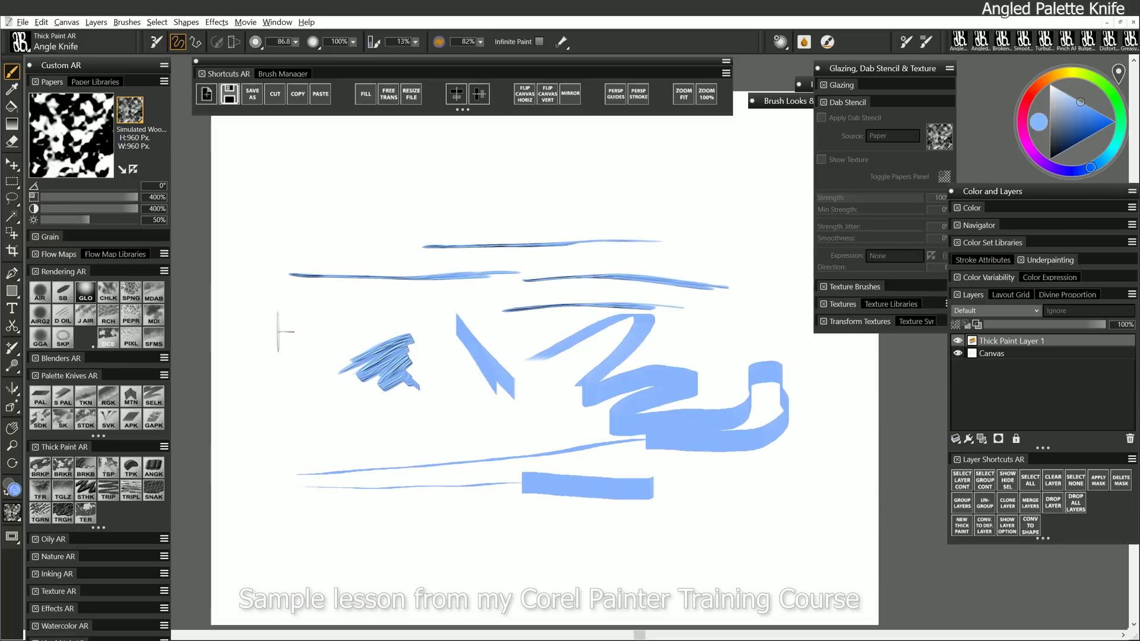
{"action": "mouse_move", "coordinate": [278, 331]}
{"action": "left_mouse_down"}
{"action": "mouse_move", "coordinate": [279, 393]}
{"action": "mouse_move", "coordinate": [279, 320]}
{"action": "mouse_move", "coordinate": [285, 476]}
{"action": "mouse_move", "coordinate": [292, 426]}
{"action": "left_mouse_up"}
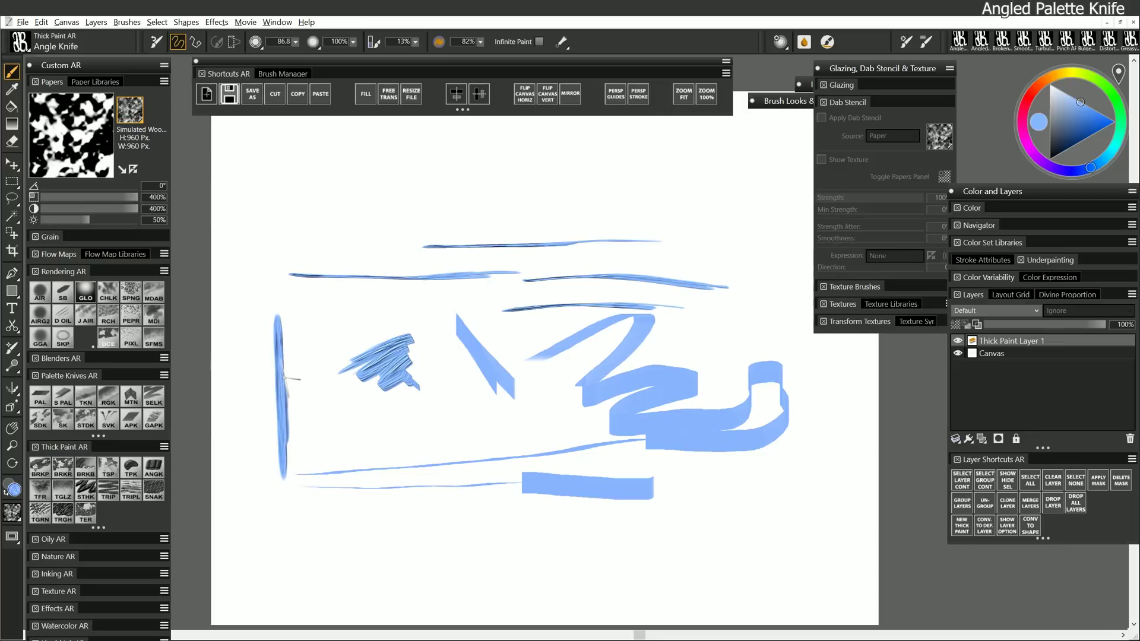
- View the Thick Paint layer's properties and close them without changes
{"action": "double_click", "coordinate": [1052, 349]}
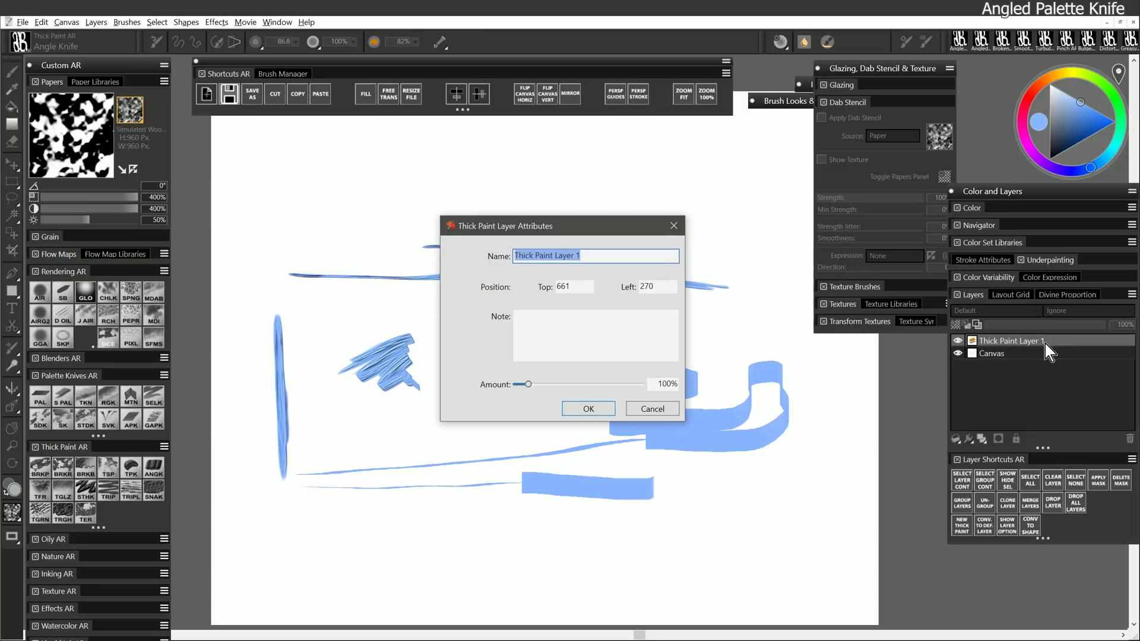
{"action": "left_click", "coordinate": [531, 384]}
{"action": "left_click", "coordinate": [570, 409]}
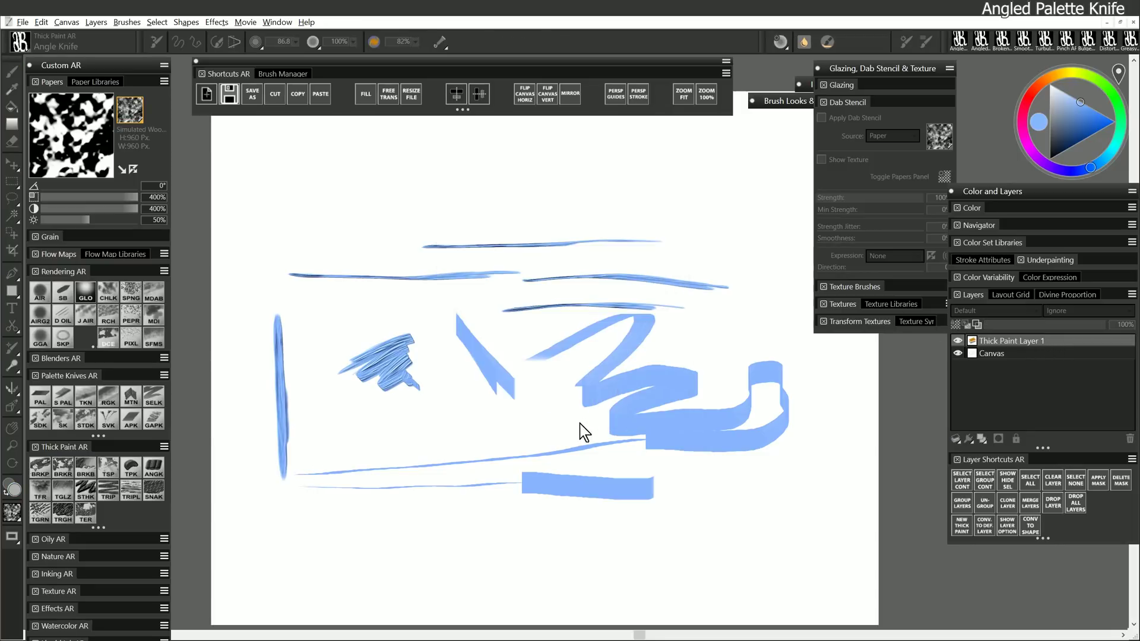
- Add vertical knife strokes at the left, then a Loaded Palette Knife stroke near the top
{"action": "left_click_drag", "start_coordinate": [309, 324], "coordinate": [307, 371]}
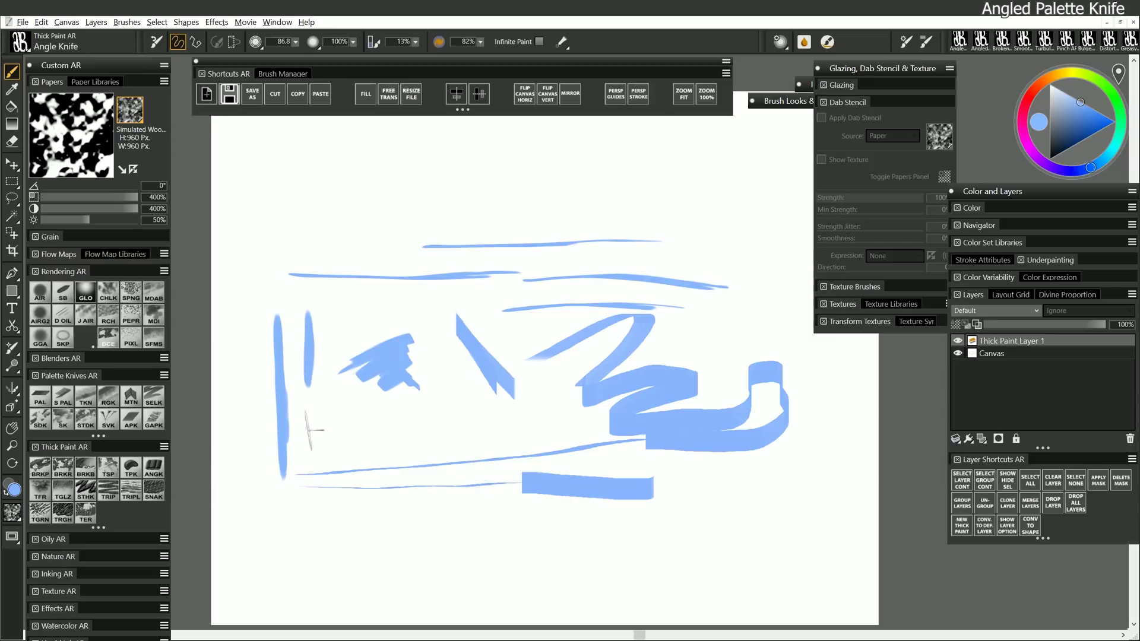
{"action": "left_click_drag", "start_coordinate": [308, 319], "coordinate": [309, 493]}
{"action": "left_click_drag", "start_coordinate": [333, 291], "coordinate": [334, 421]}
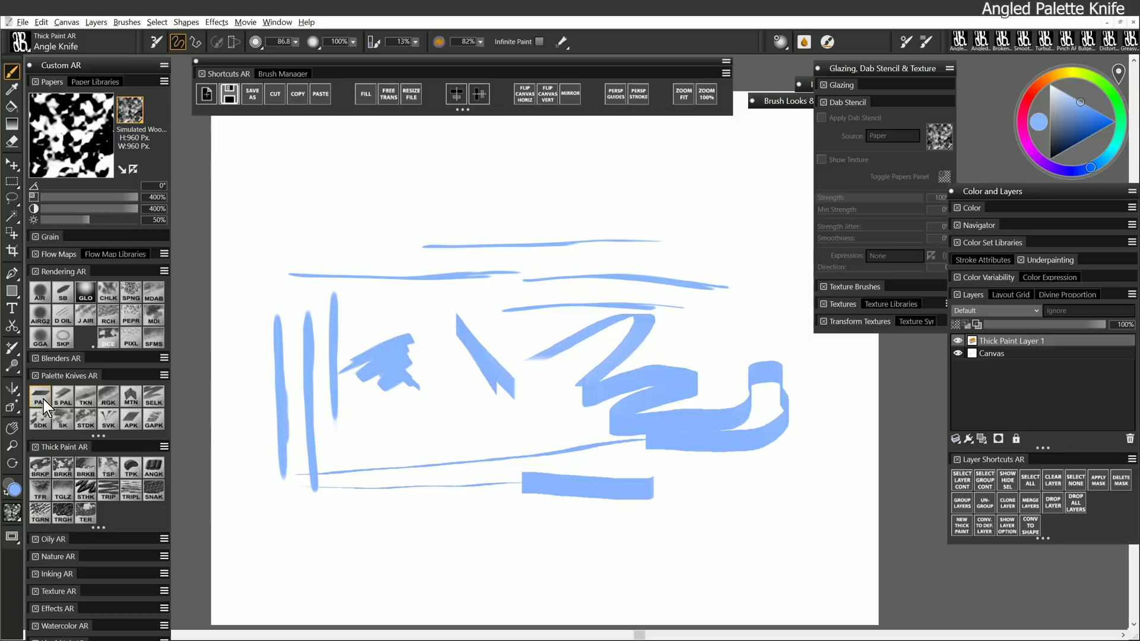
{"action": "left_click", "coordinate": [62, 415]}
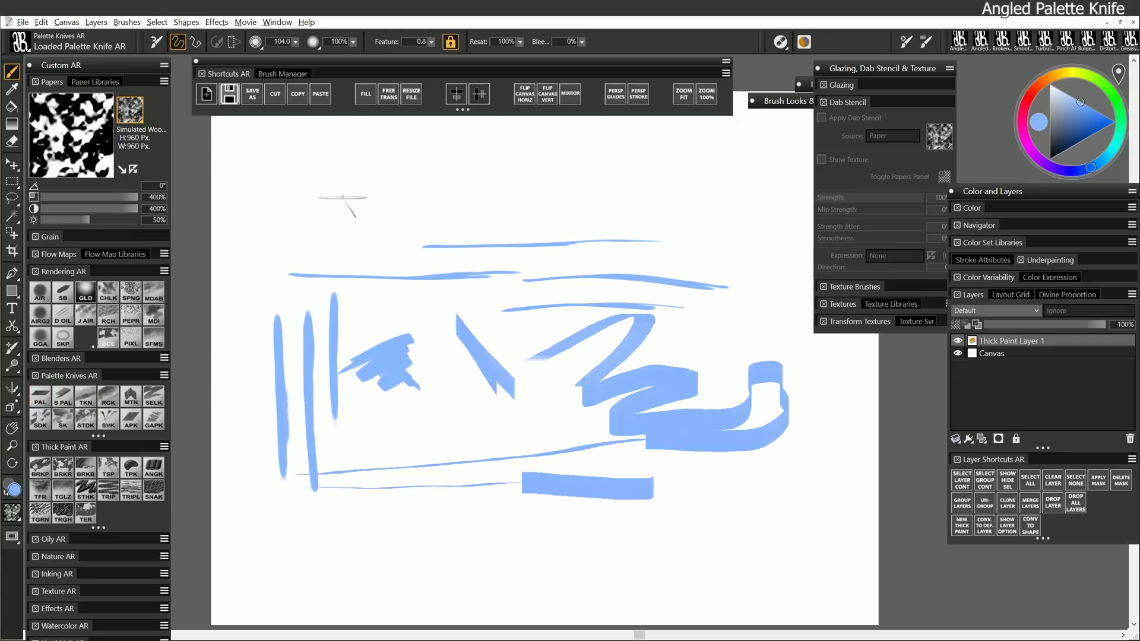
{"action": "mouse_move", "coordinate": [315, 205]}
{"action": "left_mouse_down"}
{"action": "mouse_move", "coordinate": [419, 208]}
{"action": "mouse_move", "coordinate": [303, 206]}
{"action": "mouse_move", "coordinate": [581, 221]}
{"action": "left_mouse_up"}
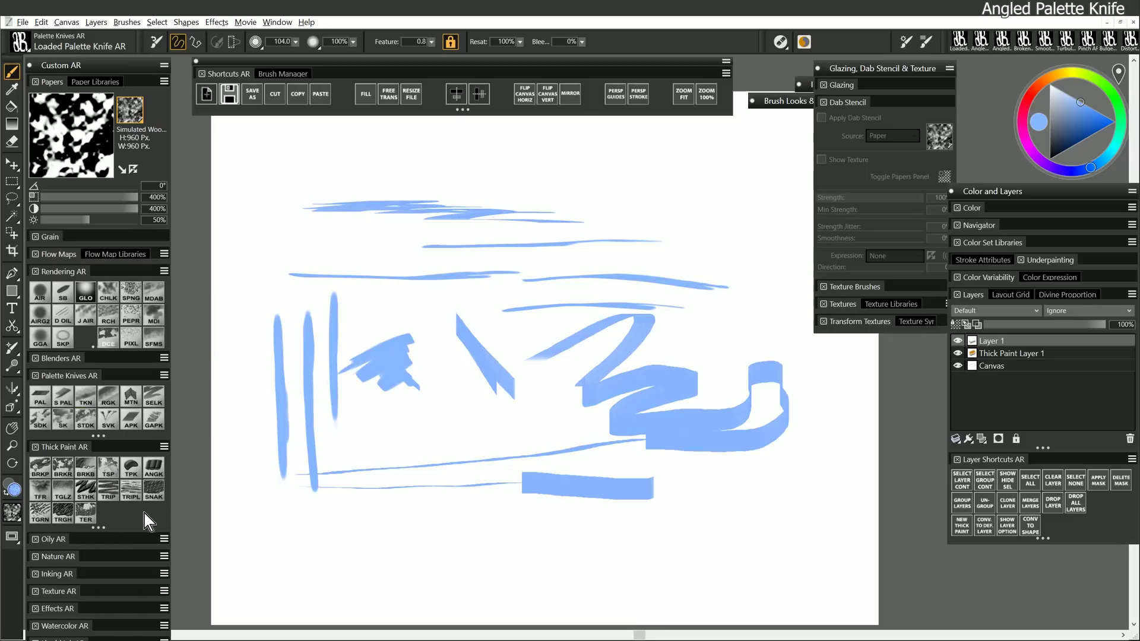
- Clear the canvas and paint a zigzag stroke with Oily Bristles
{"action": "left_click", "coordinate": [63, 446]}
{"action": "left_click", "coordinate": [52, 411]}
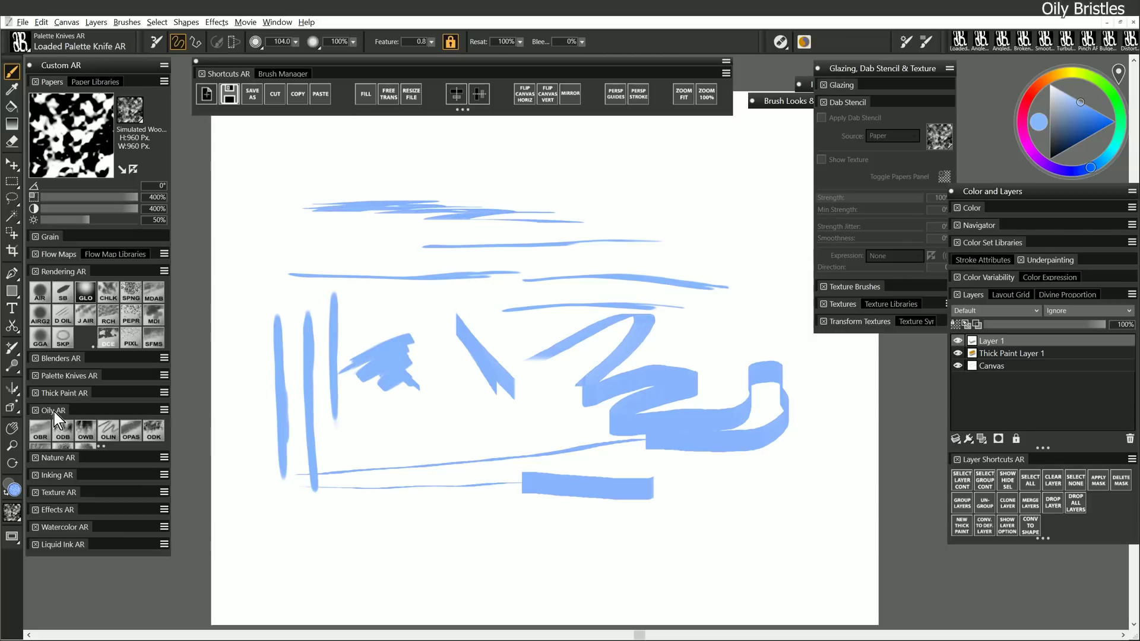
{"action": "mouse_move", "coordinate": [103, 447]}
{"action": "left_mouse_down"}
{"action": "mouse_move", "coordinate": [102, 473]}
{"action": "mouse_move", "coordinate": [109, 466]}
{"action": "left_mouse_up"}
{"action": "left_click", "coordinate": [41, 432]}
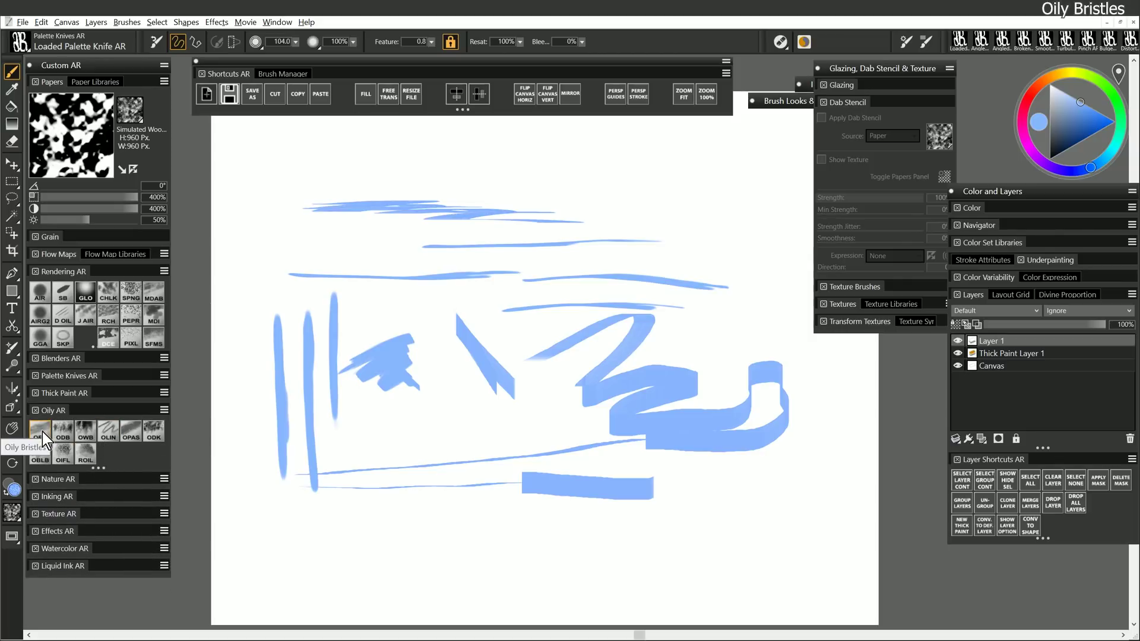
{"action": "key", "text": "Delete"}
{"action": "mouse_move", "coordinate": [350, 341]}
{"action": "left_mouse_down"}
{"action": "mouse_move", "coordinate": [438, 272]}
{"action": "mouse_move", "coordinate": [415, 311]}
{"action": "mouse_move", "coordinate": [486, 313]}
{"action": "mouse_move", "coordinate": [475, 354]}
{"action": "mouse_move", "coordinate": [537, 340]}
{"action": "left_mouse_up"}
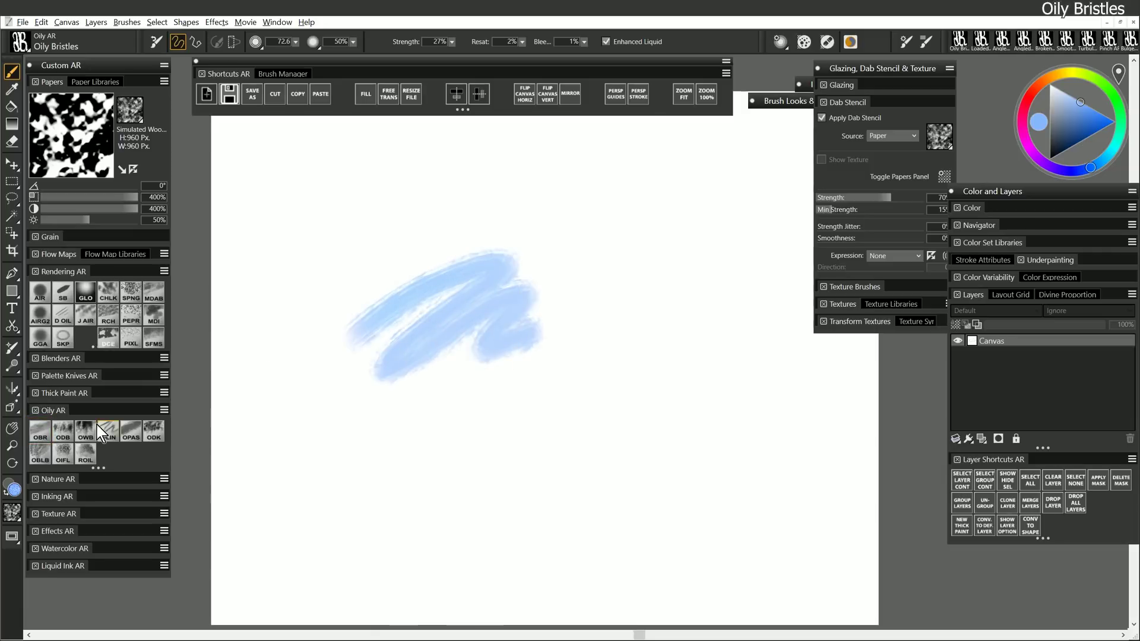
- Test Oily Dry Bristles, then paint a wide Oily Pastel stroke on Fine Hard Grain paper
{"action": "left_click", "coordinate": [65, 433]}
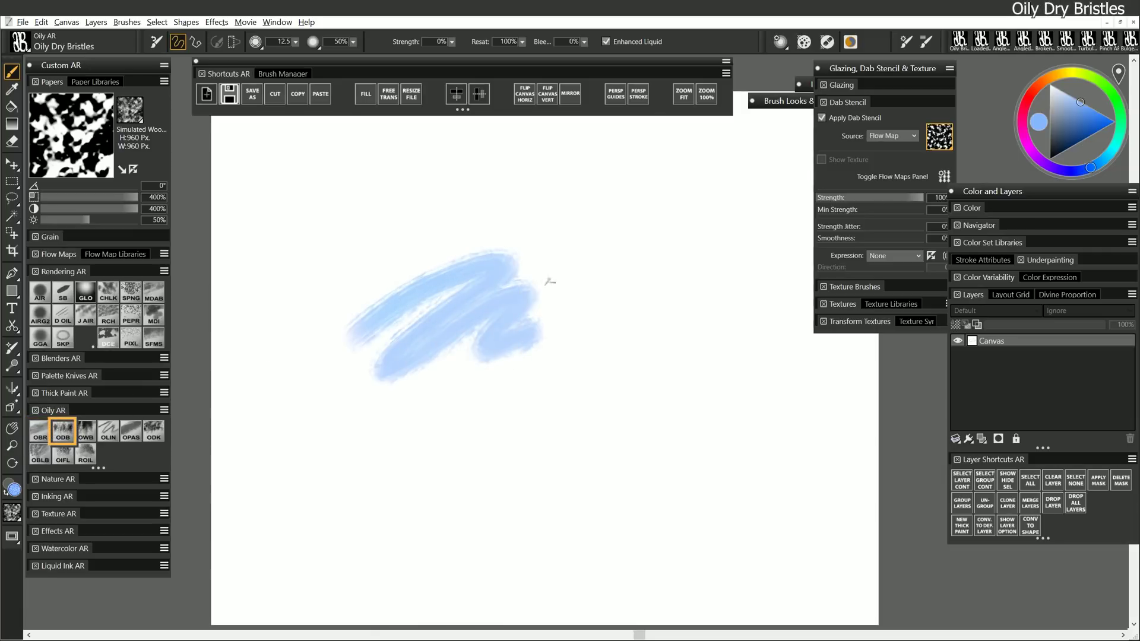
{"action": "mouse_move", "coordinate": [606, 268]}
{"action": "left_mouse_down"}
{"action": "mouse_move", "coordinate": [642, 281]}
{"action": "mouse_move", "coordinate": [565, 334]}
{"action": "mouse_move", "coordinate": [656, 297]}
{"action": "mouse_move", "coordinate": [559, 363]}
{"action": "mouse_move", "coordinate": [660, 308]}
{"action": "mouse_move", "coordinate": [589, 376]}
{"action": "mouse_move", "coordinate": [666, 319]}
{"action": "mouse_move", "coordinate": [594, 364]}
{"action": "mouse_move", "coordinate": [657, 338]}
{"action": "left_mouse_up"}
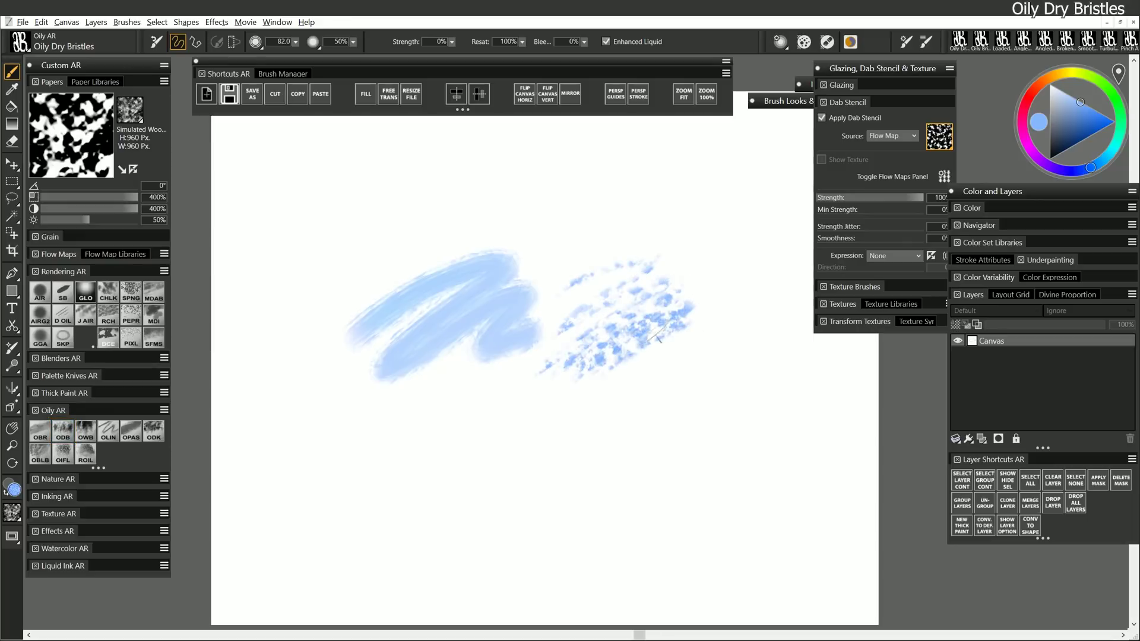
{"action": "left_click", "coordinate": [136, 436]}
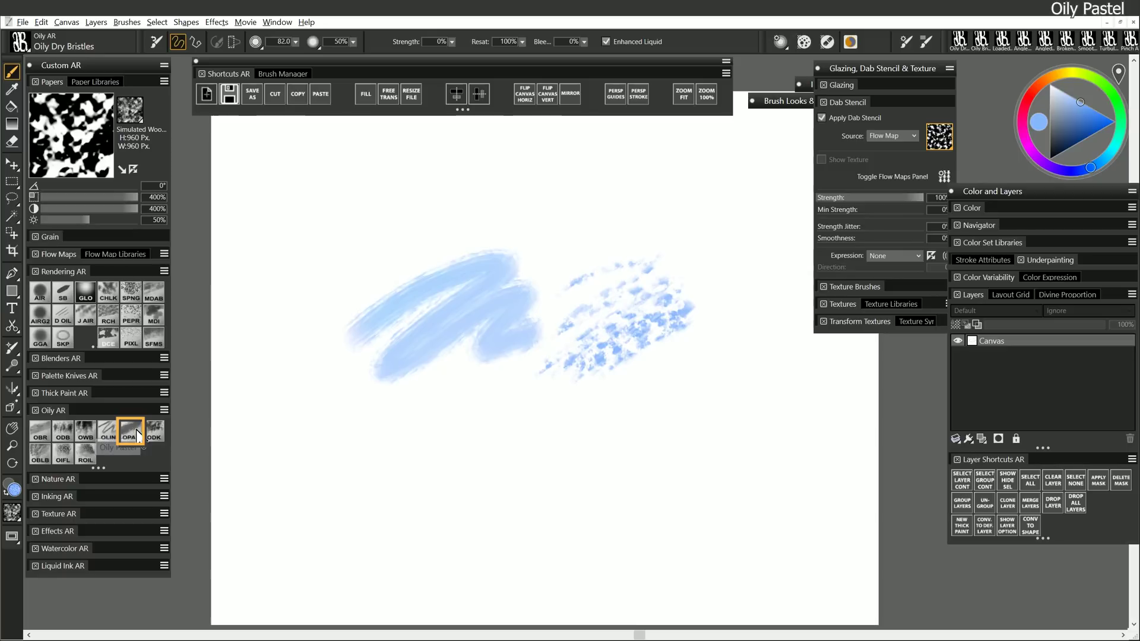
{"action": "left_click", "coordinate": [130, 431]}
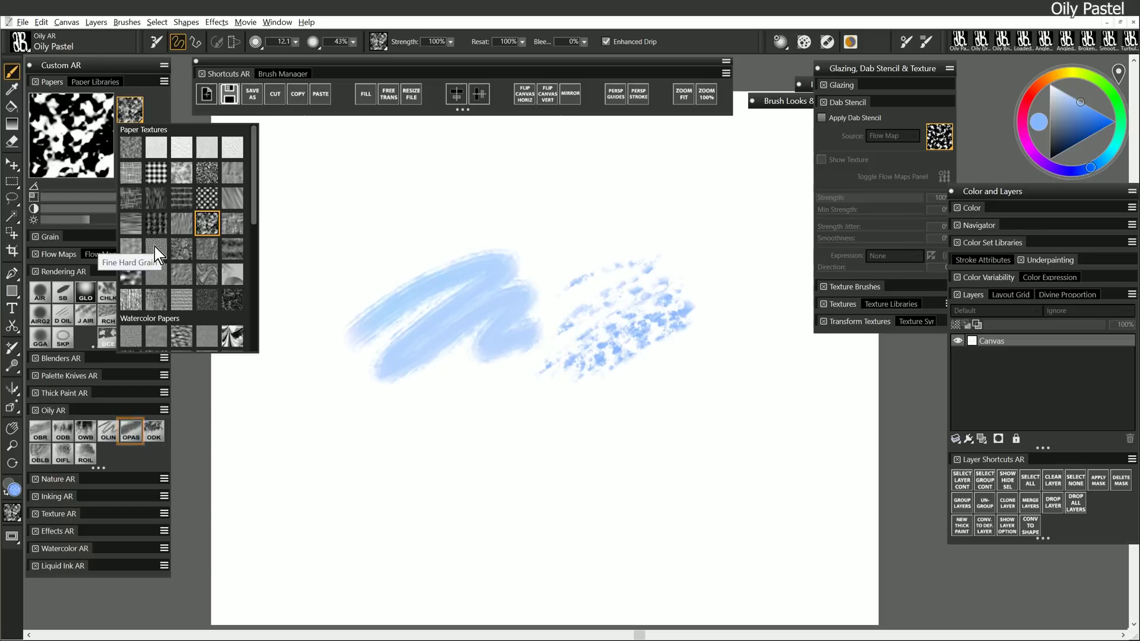
{"action": "left_click_drag", "start_coordinate": [404, 428], "coordinate": [541, 407]}
{"action": "mouse_move", "coordinate": [523, 451]}
{"action": "left_mouse_down"}
{"action": "mouse_move", "coordinate": [555, 457]}
{"action": "mouse_move", "coordinate": [682, 382]}
{"action": "mouse_move", "coordinate": [722, 386]}
{"action": "mouse_move", "coordinate": [769, 447]}
{"action": "left_mouse_up"}
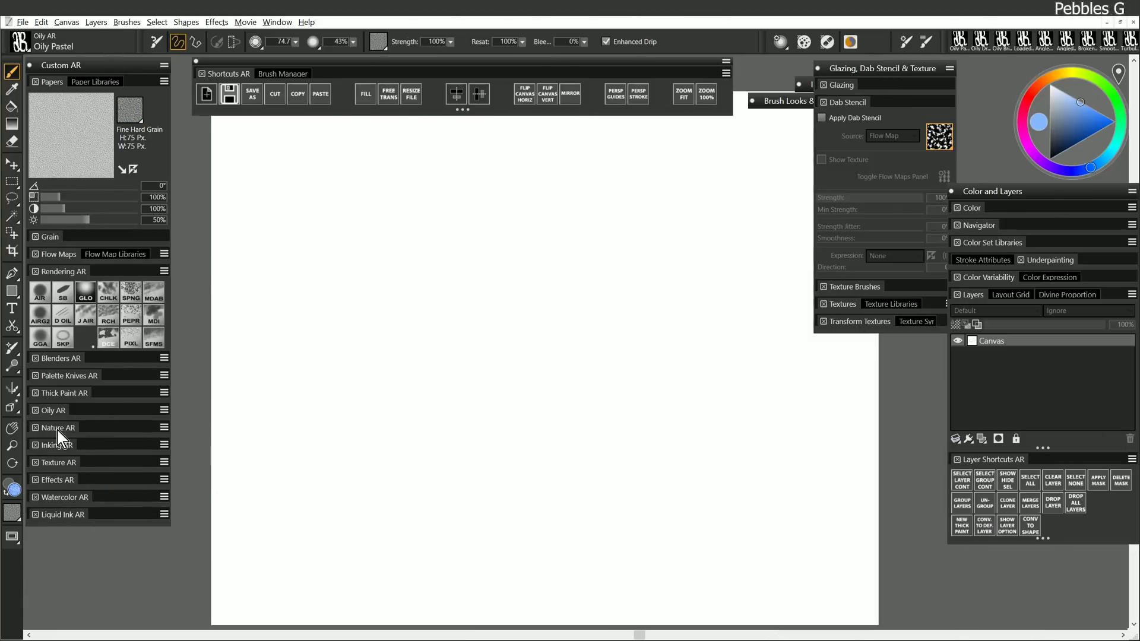
- Paint a Pebbles trail and curved Waterfall strokes from the Nature brushes
{"action": "left_click", "coordinate": [84, 428]}
{"action": "left_click_drag", "start_coordinate": [105, 465], "coordinate": [103, 468]}
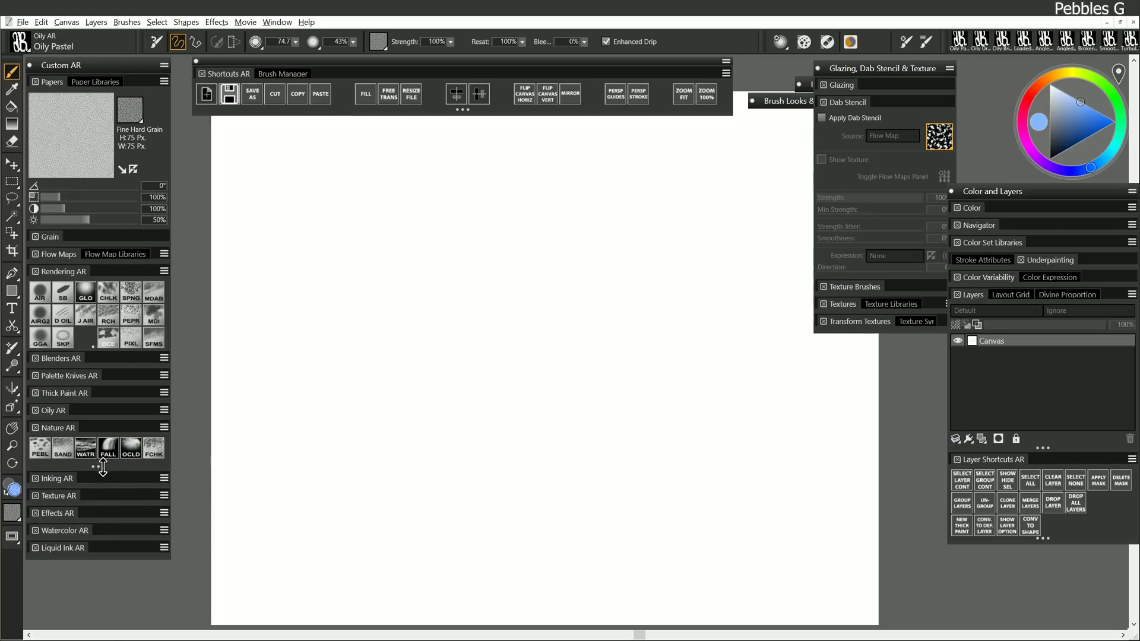
{"action": "left_click", "coordinate": [40, 449]}
{"action": "mouse_move", "coordinate": [579, 351]}
{"action": "left_mouse_down"}
{"action": "mouse_move", "coordinate": [453, 385]}
{"action": "mouse_move", "coordinate": [543, 404]}
{"action": "left_mouse_up"}
{"action": "left_click", "coordinate": [108, 449]}
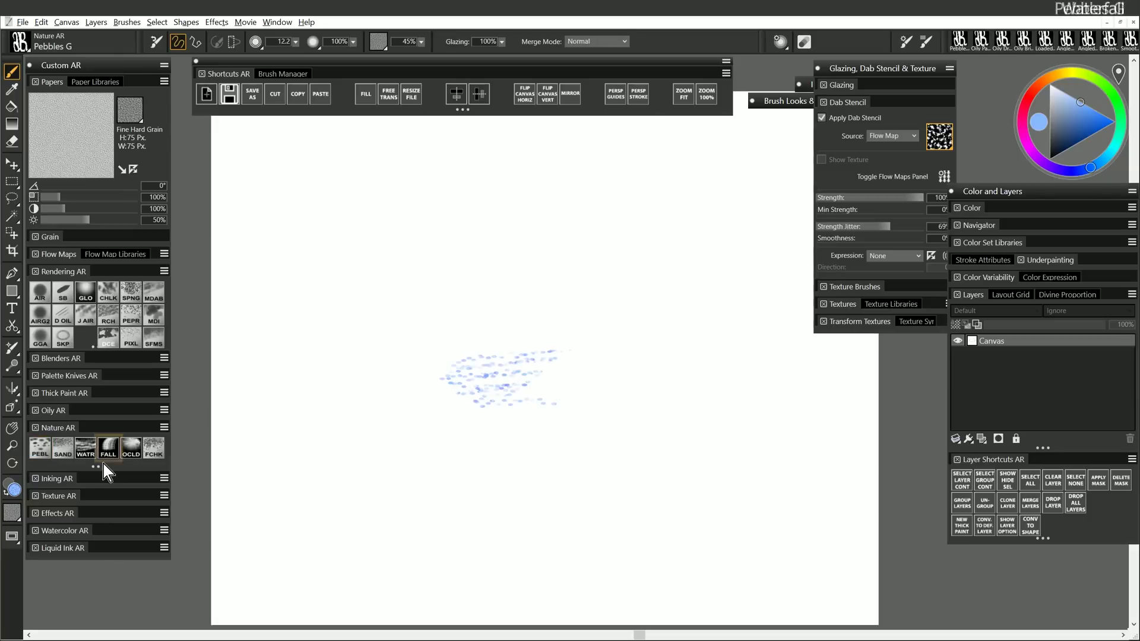
{"action": "mouse_move", "coordinate": [618, 242]}
{"action": "left_mouse_down"}
{"action": "mouse_move", "coordinate": [517, 269]}
{"action": "mouse_move", "coordinate": [494, 362]}
{"action": "mouse_move", "coordinate": [571, 251]}
{"action": "mouse_move", "coordinate": [538, 426]}
{"action": "mouse_move", "coordinate": [554, 412]}
{"action": "mouse_move", "coordinate": [507, 475]}
{"action": "left_mouse_up"}
- Paint a green Foliage Chalk patch on the left
{"action": "left_click", "coordinate": [153, 449]}
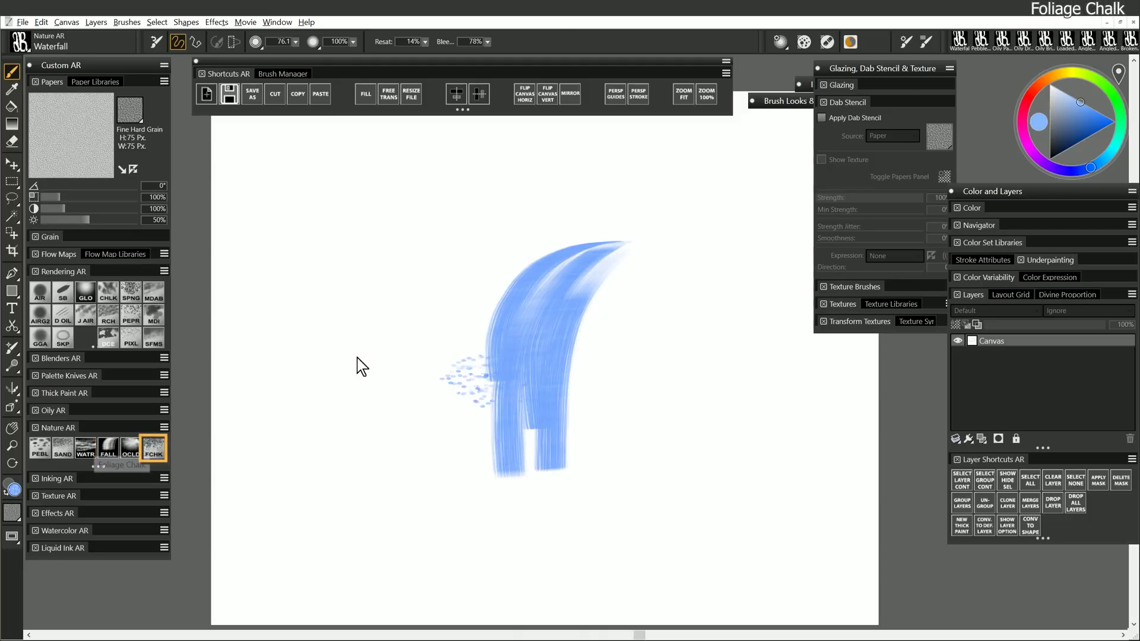
{"action": "left_click_drag", "start_coordinate": [1109, 128], "coordinate": [1120, 112]}
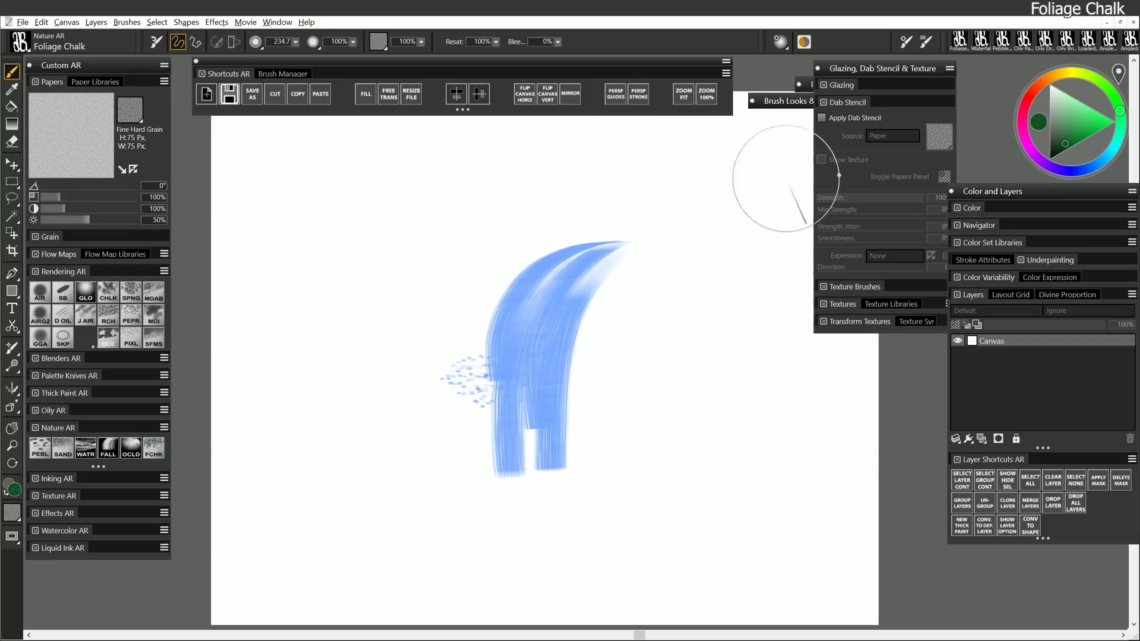
{"action": "mouse_move", "coordinate": [395, 285]}
{"action": "left_mouse_down"}
{"action": "mouse_move", "coordinate": [384, 318]}
{"action": "mouse_move", "coordinate": [398, 287]}
{"action": "mouse_move", "coordinate": [310, 346]}
{"action": "mouse_move", "coordinate": [366, 361]}
{"action": "mouse_move", "coordinate": [302, 294]}
{"action": "mouse_move", "coordinate": [368, 240]}
{"action": "mouse_move", "coordinate": [418, 277]}
{"action": "mouse_move", "coordinate": [457, 346]}
{"action": "mouse_move", "coordinate": [285, 413]}
{"action": "mouse_move", "coordinate": [398, 408]}
{"action": "mouse_move", "coordinate": [446, 429]}
{"action": "mouse_move", "coordinate": [535, 419]}
{"action": "left_mouse_up"}
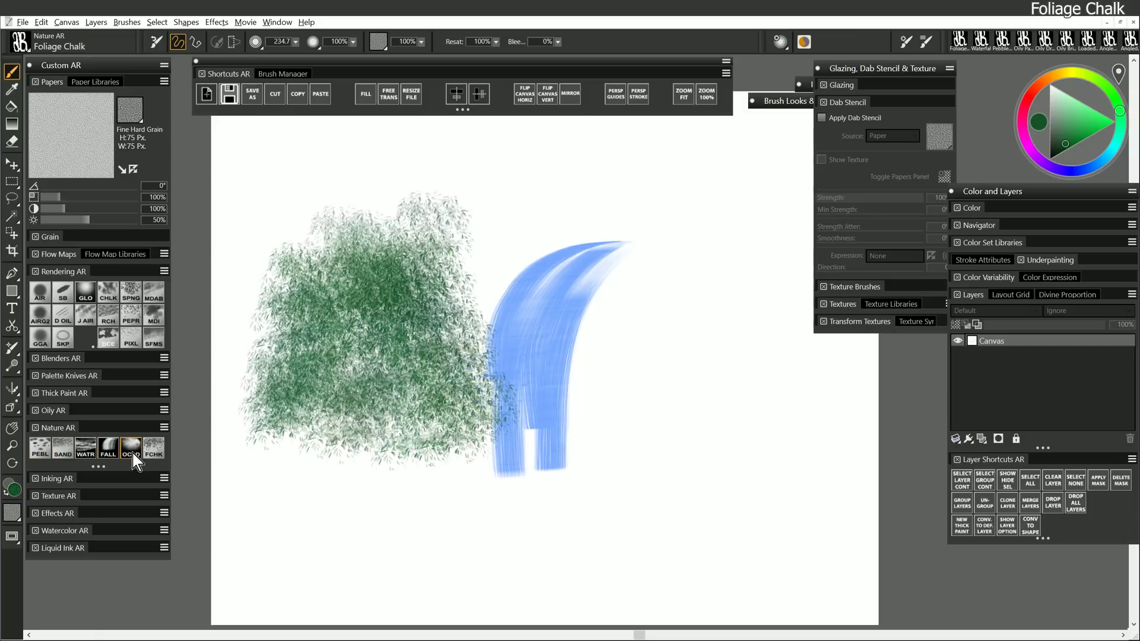
- Clear the canvas and draw a looping dark scribble with InkBristle
{"action": "left_click", "coordinate": [57, 479]}
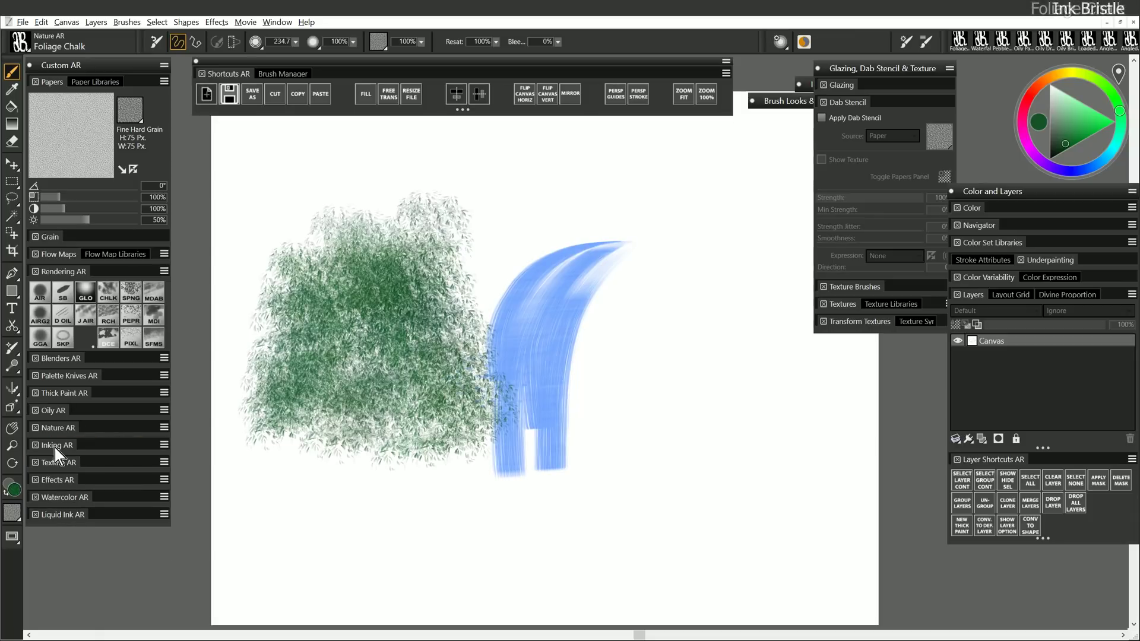
{"action": "key", "text": "ctrl+a"}
{"action": "key", "text": "Delete"}
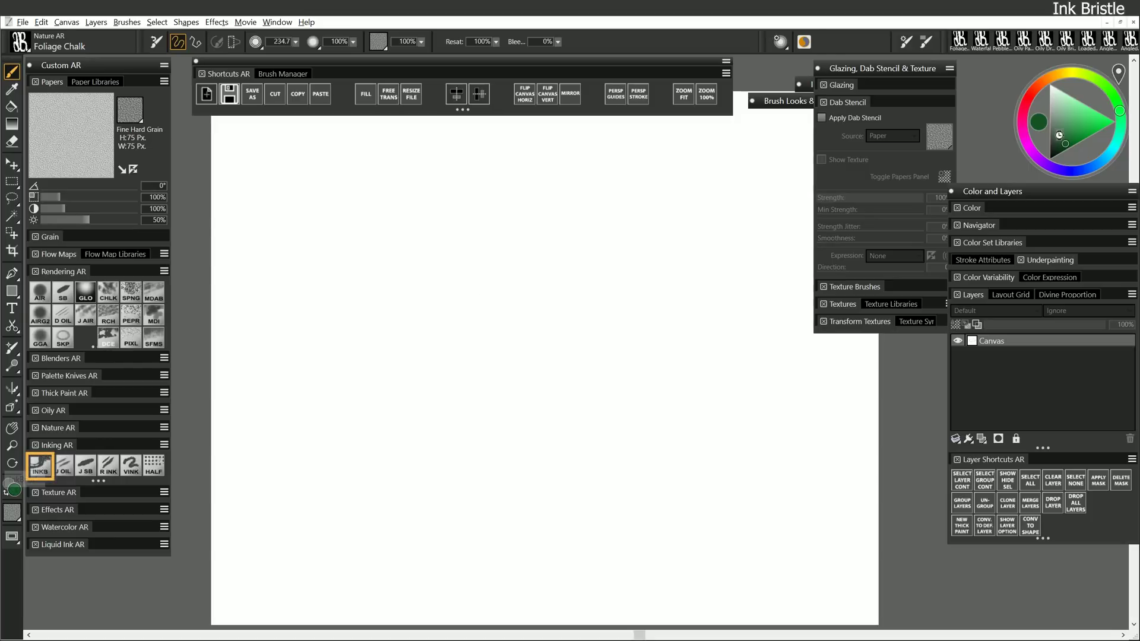
{"action": "mouse_move", "coordinate": [359, 302]}
{"action": "left_mouse_down"}
{"action": "mouse_move", "coordinate": [474, 254]}
{"action": "mouse_move", "coordinate": [439, 303]}
{"action": "mouse_move", "coordinate": [336, 393]}
{"action": "mouse_move", "coordinate": [488, 321]}
{"action": "mouse_move", "coordinate": [390, 461]}
{"action": "mouse_move", "coordinate": [514, 336]}
{"action": "mouse_move", "coordinate": [522, 444]}
{"action": "mouse_move", "coordinate": [546, 347]}
{"action": "mouse_move", "coordinate": [604, 419]}
{"action": "mouse_move", "coordinate": [607, 334]}
{"action": "mouse_move", "coordinate": [670, 356]}
{"action": "mouse_move", "coordinate": [724, 421]}
{"action": "left_mouse_up"}
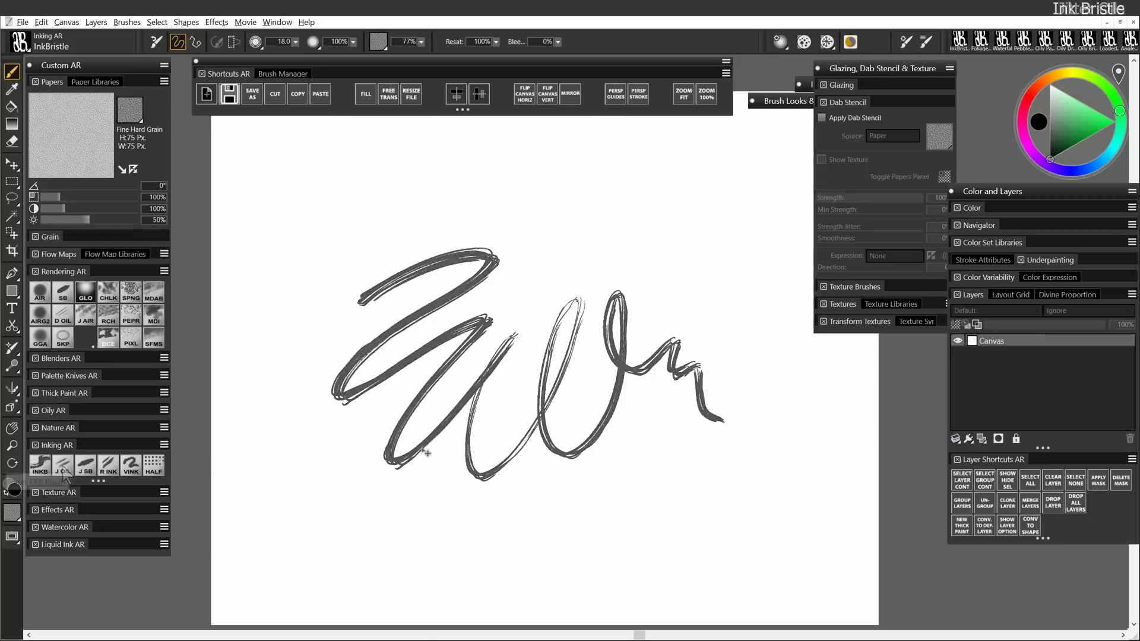
- Draw two curvy Jitter Oils test strokes, the second one thinner
{"action": "left_click", "coordinate": [63, 465]}
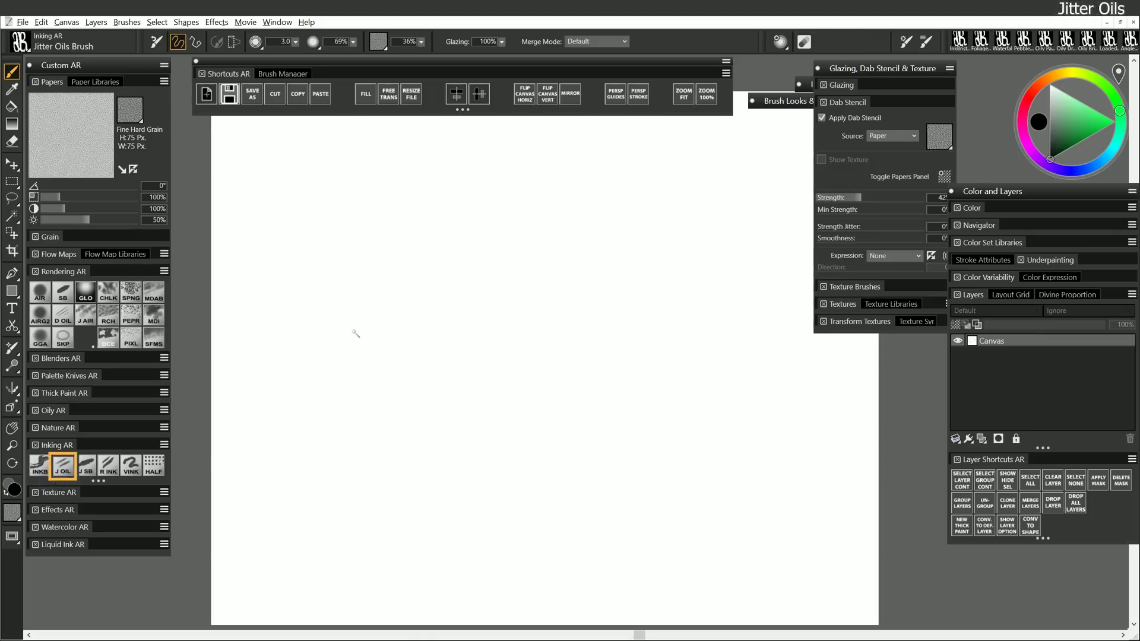
{"action": "mouse_move", "coordinate": [303, 371]}
{"action": "left_mouse_down"}
{"action": "mouse_move", "coordinate": [375, 307]}
{"action": "mouse_move", "coordinate": [493, 246]}
{"action": "mouse_move", "coordinate": [590, 235]}
{"action": "mouse_move", "coordinate": [545, 289]}
{"action": "mouse_move", "coordinate": [413, 343]}
{"action": "mouse_move", "coordinate": [308, 414]}
{"action": "mouse_move", "coordinate": [356, 412]}
{"action": "mouse_move", "coordinate": [477, 368]}
{"action": "mouse_move", "coordinate": [403, 431]}
{"action": "mouse_move", "coordinate": [411, 455]}
{"action": "mouse_move", "coordinate": [498, 421]}
{"action": "mouse_move", "coordinate": [519, 469]}
{"action": "mouse_move", "coordinate": [545, 372]}
{"action": "mouse_move", "coordinate": [604, 356]}
{"action": "mouse_move", "coordinate": [667, 361]}
{"action": "mouse_move", "coordinate": [684, 302]}
{"action": "left_mouse_up"}
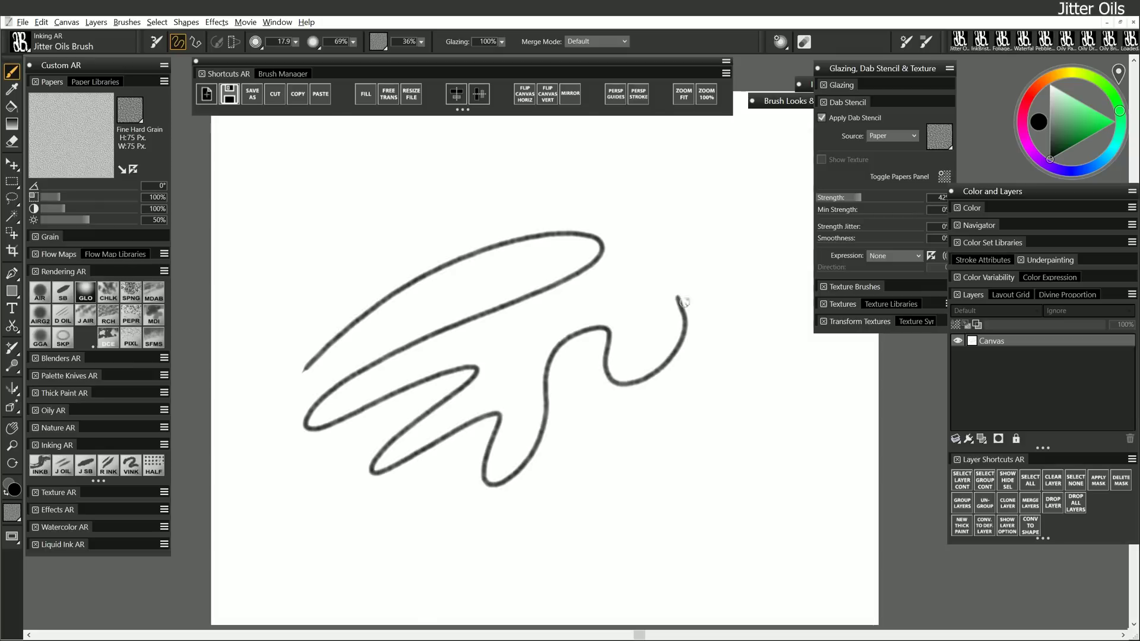
{"action": "left_click", "coordinate": [95, 472]}
{"action": "mouse_move", "coordinate": [295, 317]}
{"action": "left_mouse_down"}
{"action": "mouse_move", "coordinate": [413, 213]}
{"action": "mouse_move", "coordinate": [436, 212]}
{"action": "mouse_move", "coordinate": [372, 279]}
{"action": "mouse_move", "coordinate": [478, 220]}
{"action": "mouse_move", "coordinate": [620, 192]}
{"action": "mouse_move", "coordinate": [696, 277]}
{"action": "left_mouse_up"}
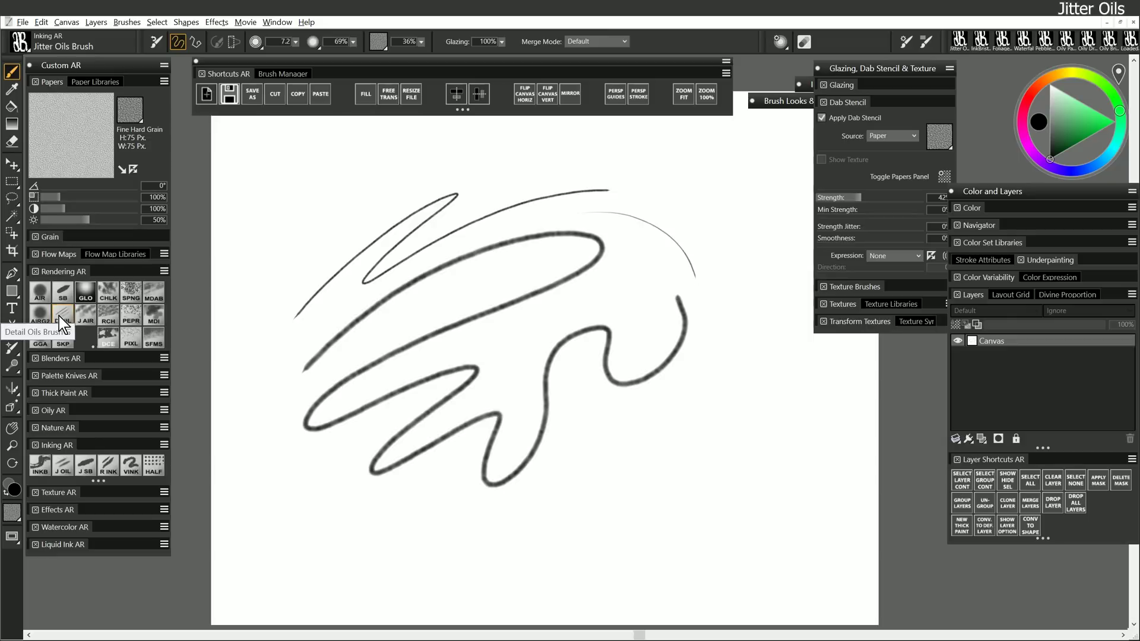
{"action": "left_click", "coordinate": [59, 315]}
- Paint a thick black Jitter Scratchboard arc and a thin Rough Ink curve around the strokes
{"action": "left_click", "coordinate": [86, 468]}
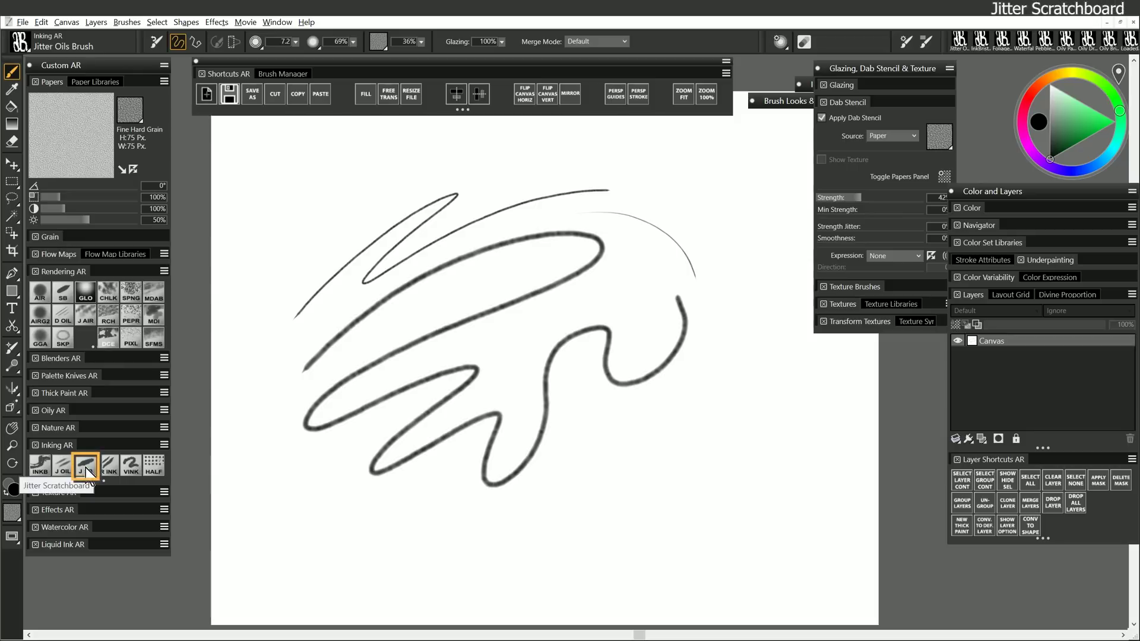
{"action": "mouse_move", "coordinate": [483, 182]}
{"action": "left_mouse_down"}
{"action": "mouse_move", "coordinate": [650, 155]}
{"action": "mouse_move", "coordinate": [713, 187]}
{"action": "mouse_move", "coordinate": [736, 272]}
{"action": "mouse_move", "coordinate": [737, 344]}
{"action": "mouse_move", "coordinate": [578, 470]}
{"action": "left_mouse_up"}
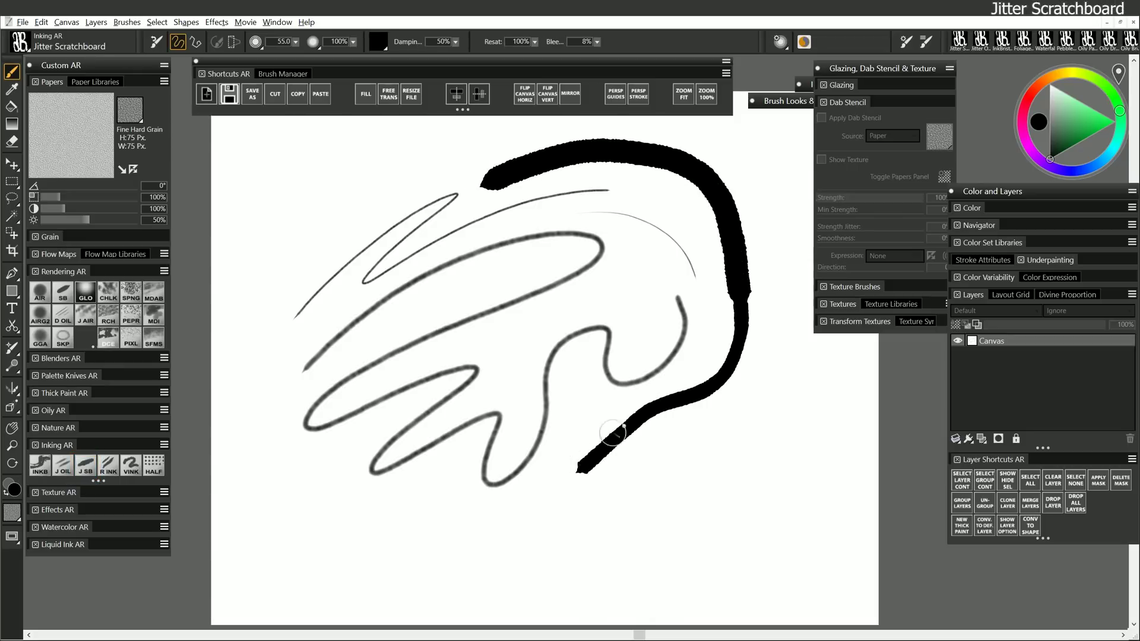
{"action": "left_click", "coordinate": [108, 466]}
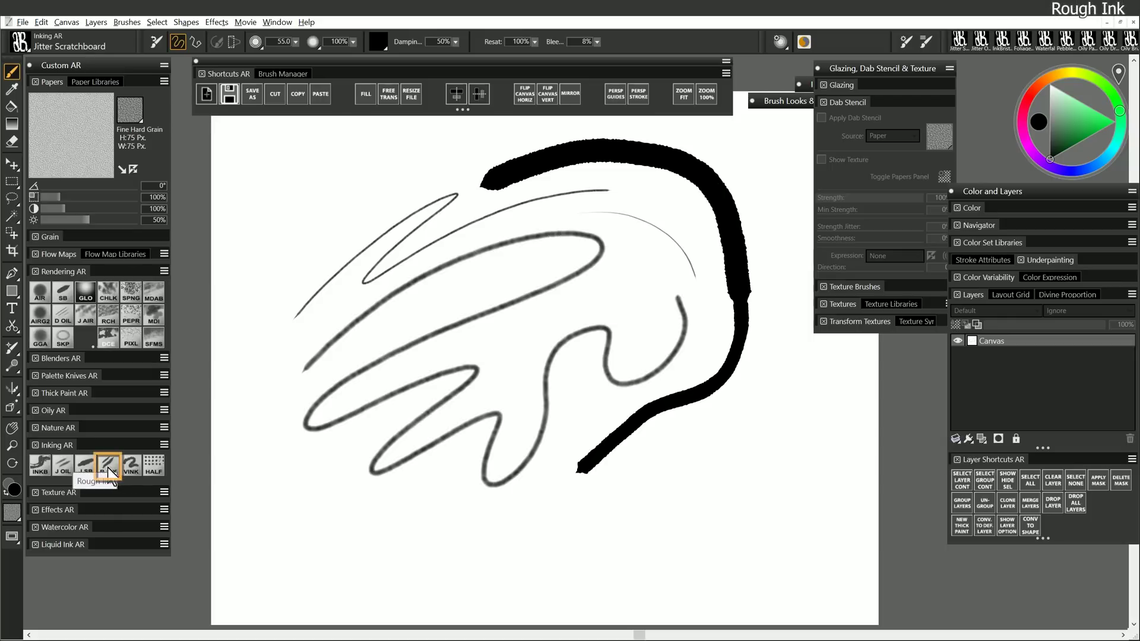
{"action": "mouse_move", "coordinate": [368, 168]}
{"action": "left_mouse_down"}
{"action": "mouse_move", "coordinate": [290, 230]}
{"action": "mouse_move", "coordinate": [252, 357]}
{"action": "mouse_move", "coordinate": [304, 480]}
{"action": "mouse_move", "coordinate": [441, 567]}
{"action": "mouse_move", "coordinate": [581, 524]}
{"action": "mouse_move", "coordinate": [669, 466]}
{"action": "left_mouse_up"}
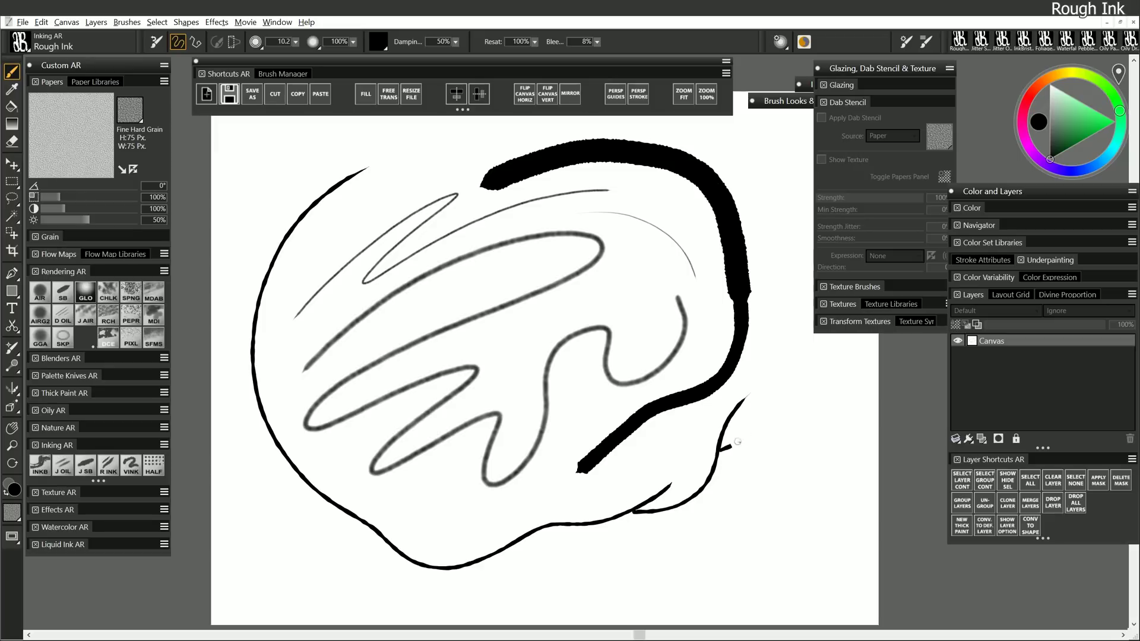
{"action": "left_click_drag", "start_coordinate": [737, 441], "coordinate": [787, 306]}
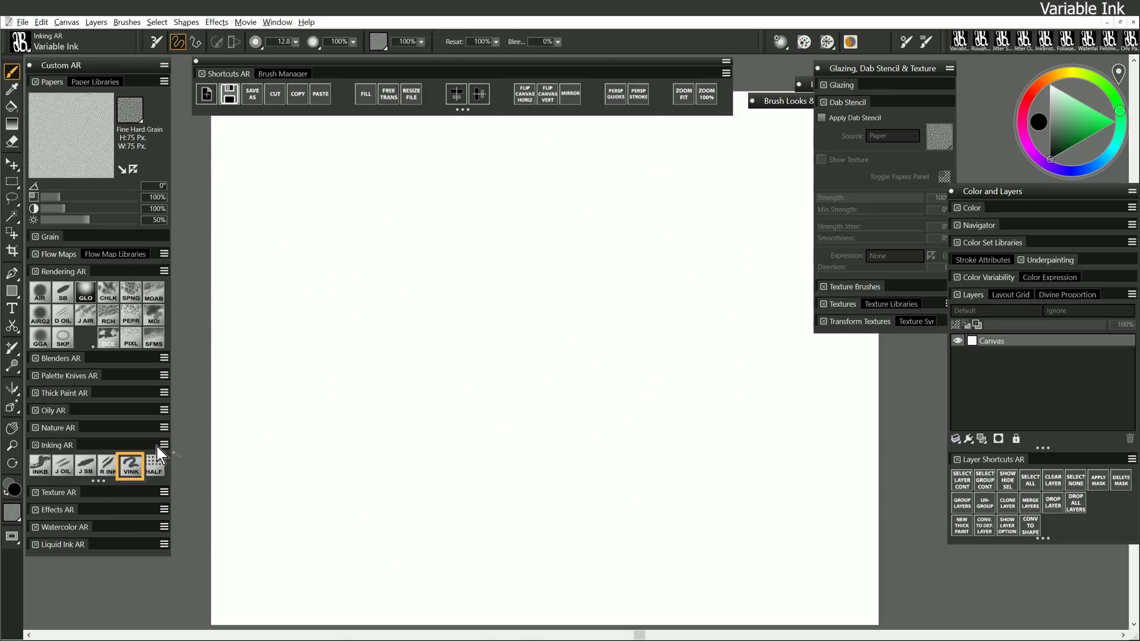
- Scribble a Variable Ink line arcing across the top and down the right
{"action": "mouse_move", "coordinate": [392, 270]}
{"action": "left_mouse_down"}
{"action": "mouse_move", "coordinate": [364, 401]}
{"action": "mouse_move", "coordinate": [558, 248]}
{"action": "mouse_move", "coordinate": [561, 379]}
{"action": "mouse_move", "coordinate": [545, 235]}
{"action": "mouse_move", "coordinate": [706, 374]}
{"action": "mouse_move", "coordinate": [416, 475]}
{"action": "mouse_move", "coordinate": [617, 445]}
{"action": "mouse_move", "coordinate": [715, 469]}
{"action": "left_mouse_up"}
{"action": "left_click_drag", "start_coordinate": [277, 324], "coordinate": [571, 171]}
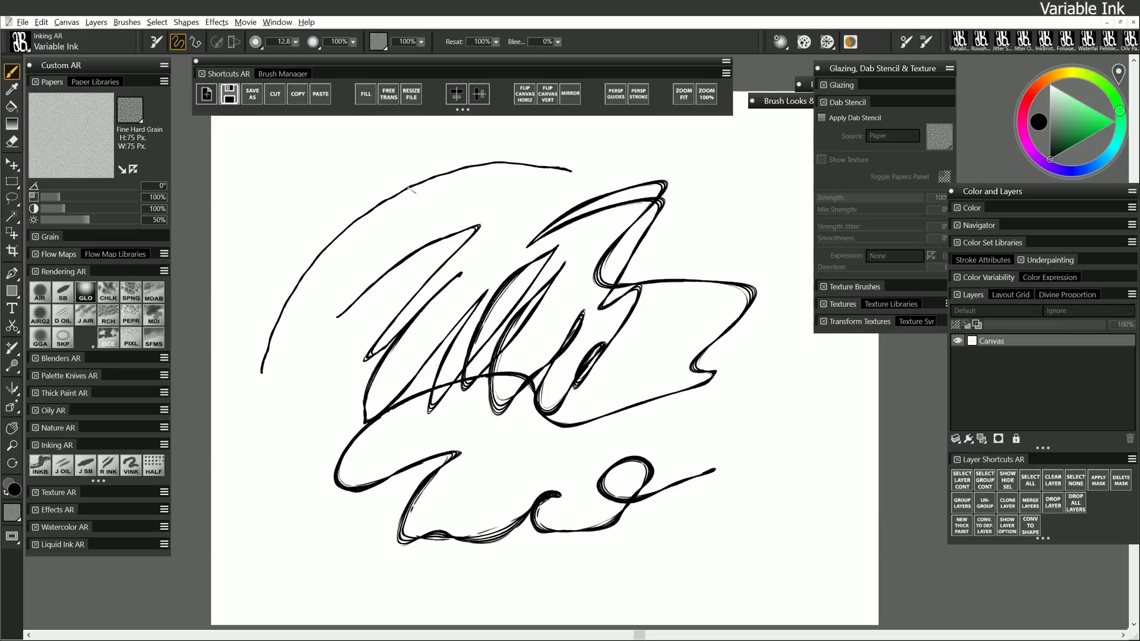
{"action": "mouse_move", "coordinate": [677, 151]}
{"action": "left_mouse_down"}
{"action": "mouse_move", "coordinate": [723, 206]}
{"action": "mouse_move", "coordinate": [700, 320]}
{"action": "left_mouse_up"}
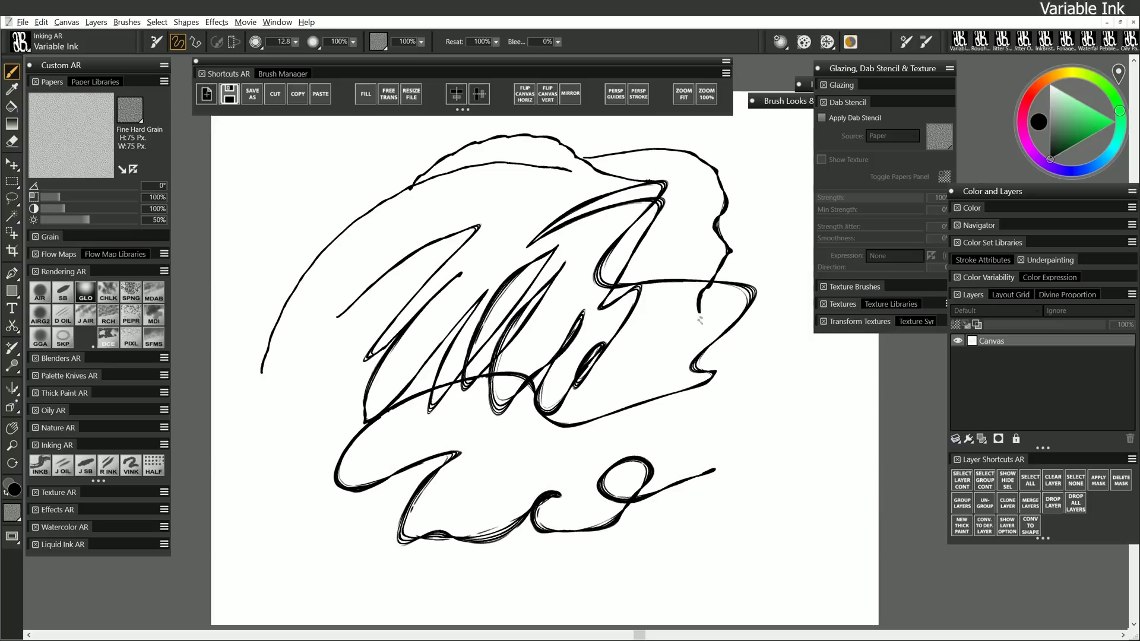
- Paint Halftone patches on Halftone Small paper, then again at 87% paper scale
{"action": "left_click", "coordinate": [150, 463]}
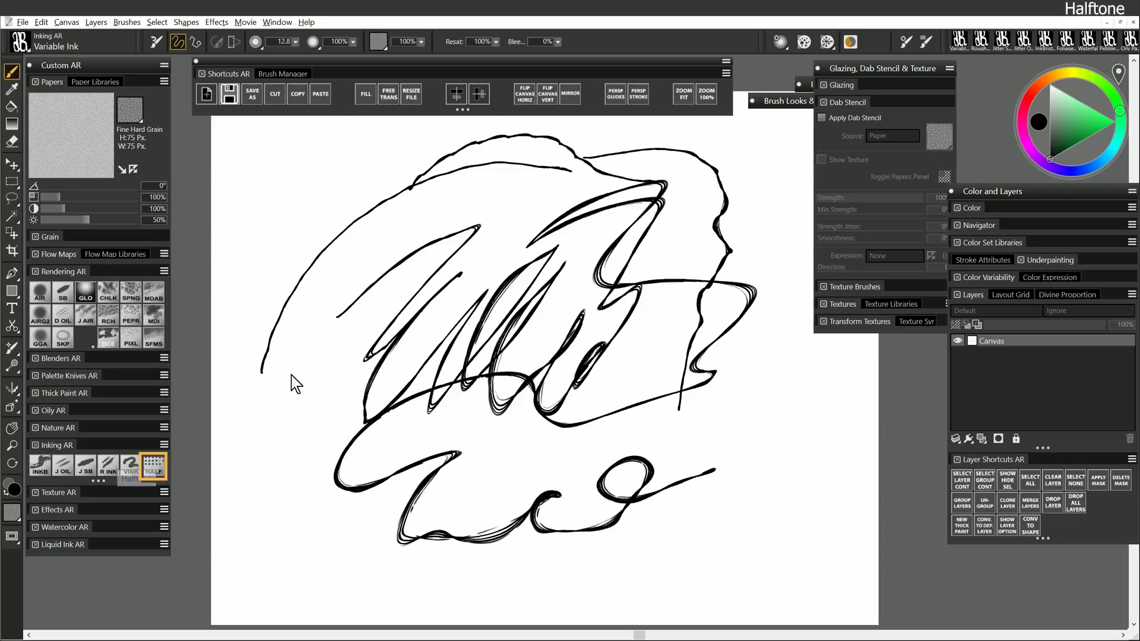
{"action": "left_click", "coordinate": [136, 114]}
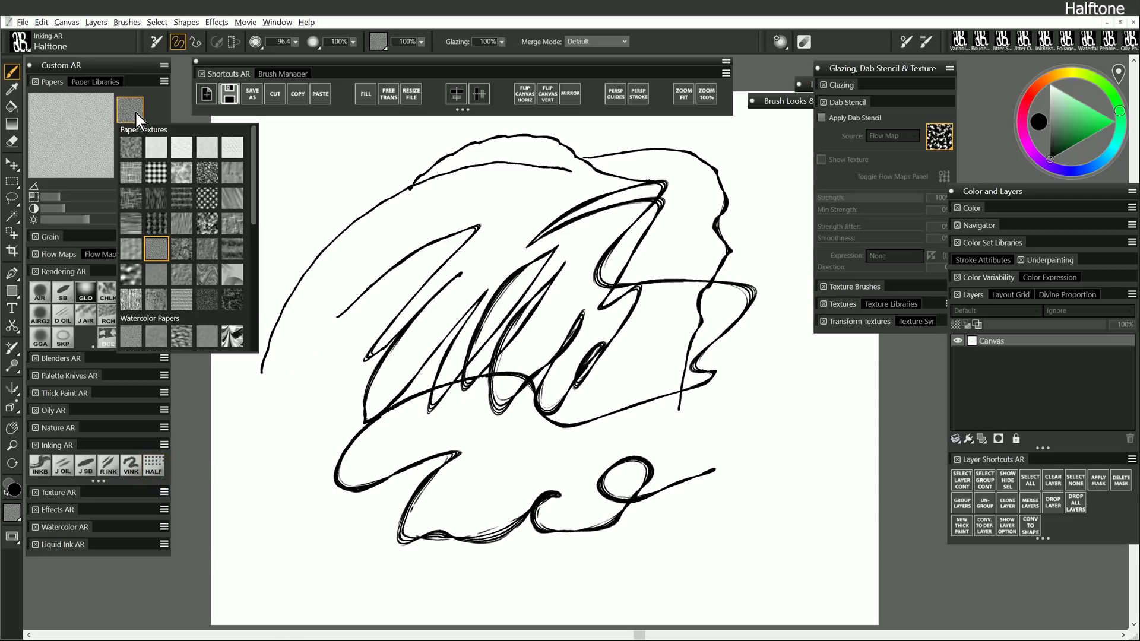
{"action": "left_click_drag", "start_coordinate": [252, 179], "coordinate": [260, 315]}
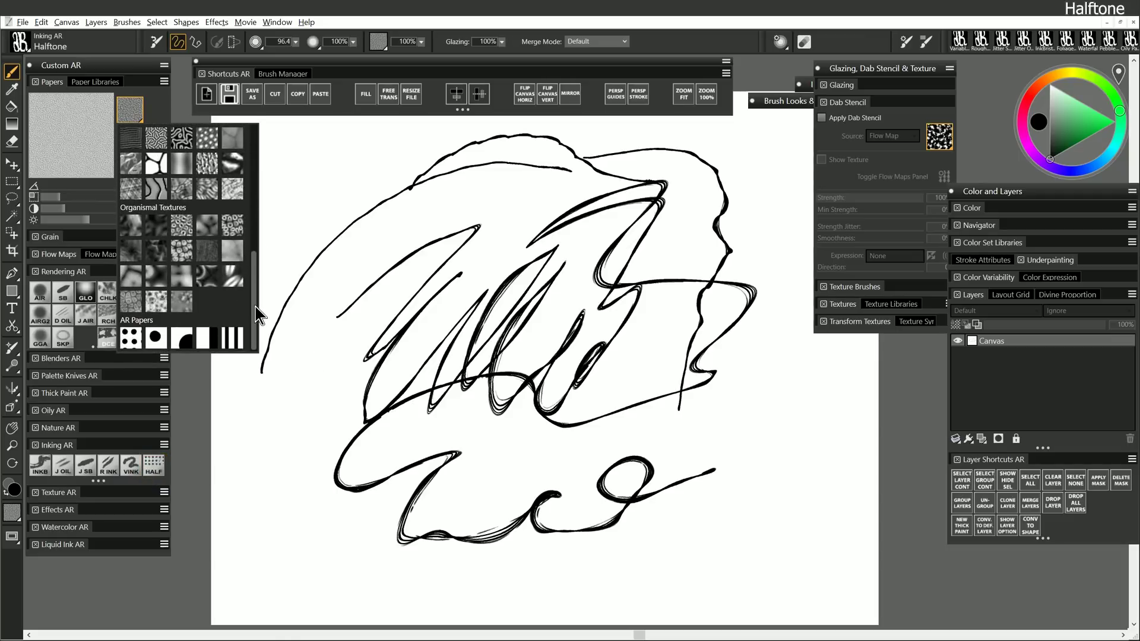
{"action": "left_click", "coordinate": [128, 340]}
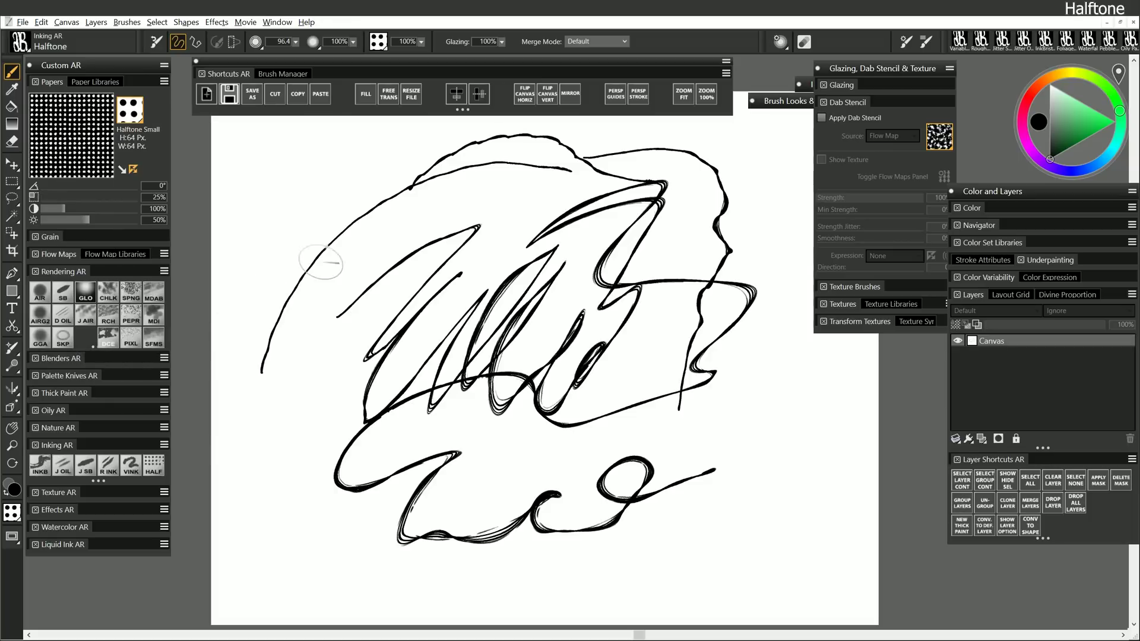
{"action": "mouse_move", "coordinate": [342, 207]}
{"action": "left_mouse_down"}
{"action": "mouse_move", "coordinate": [297, 297]}
{"action": "mouse_move", "coordinate": [341, 294]}
{"action": "mouse_move", "coordinate": [294, 220]}
{"action": "mouse_move", "coordinate": [377, 182]}
{"action": "mouse_move", "coordinate": [377, 317]}
{"action": "mouse_move", "coordinate": [296, 341]}
{"action": "mouse_move", "coordinate": [308, 403]}
{"action": "mouse_move", "coordinate": [384, 371]}
{"action": "mouse_move", "coordinate": [432, 275]}
{"action": "mouse_move", "coordinate": [431, 216]}
{"action": "mouse_move", "coordinate": [445, 208]}
{"action": "mouse_move", "coordinate": [404, 350]}
{"action": "mouse_move", "coordinate": [445, 360]}
{"action": "mouse_move", "coordinate": [445, 285]}
{"action": "mouse_move", "coordinate": [504, 181]}
{"action": "mouse_move", "coordinate": [531, 252]}
{"action": "mouse_move", "coordinate": [449, 356]}
{"action": "mouse_move", "coordinate": [506, 370]}
{"action": "mouse_move", "coordinate": [510, 457]}
{"action": "left_mouse_up"}
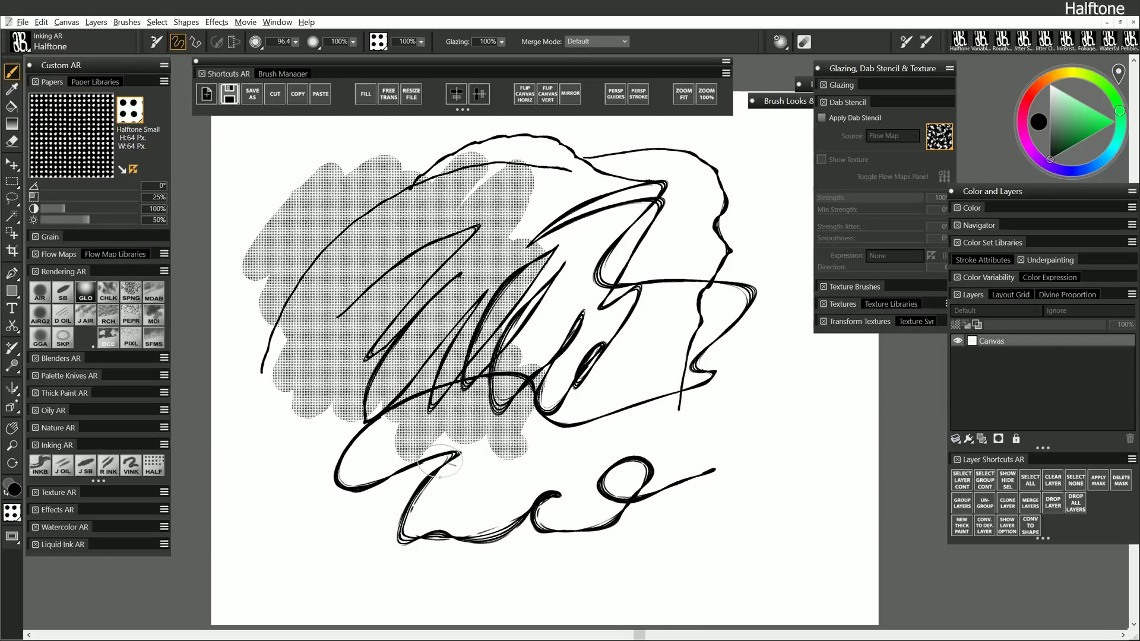
{"action": "left_click", "coordinate": [58, 197]}
{"action": "mouse_move", "coordinate": [588, 237]}
{"action": "left_mouse_down"}
{"action": "mouse_move", "coordinate": [594, 267]}
{"action": "mouse_move", "coordinate": [635, 279]}
{"action": "mouse_move", "coordinate": [612, 377]}
{"action": "mouse_move", "coordinate": [653, 250]}
{"action": "mouse_move", "coordinate": [647, 398]}
{"action": "mouse_move", "coordinate": [659, 416]}
{"action": "left_mouse_up"}
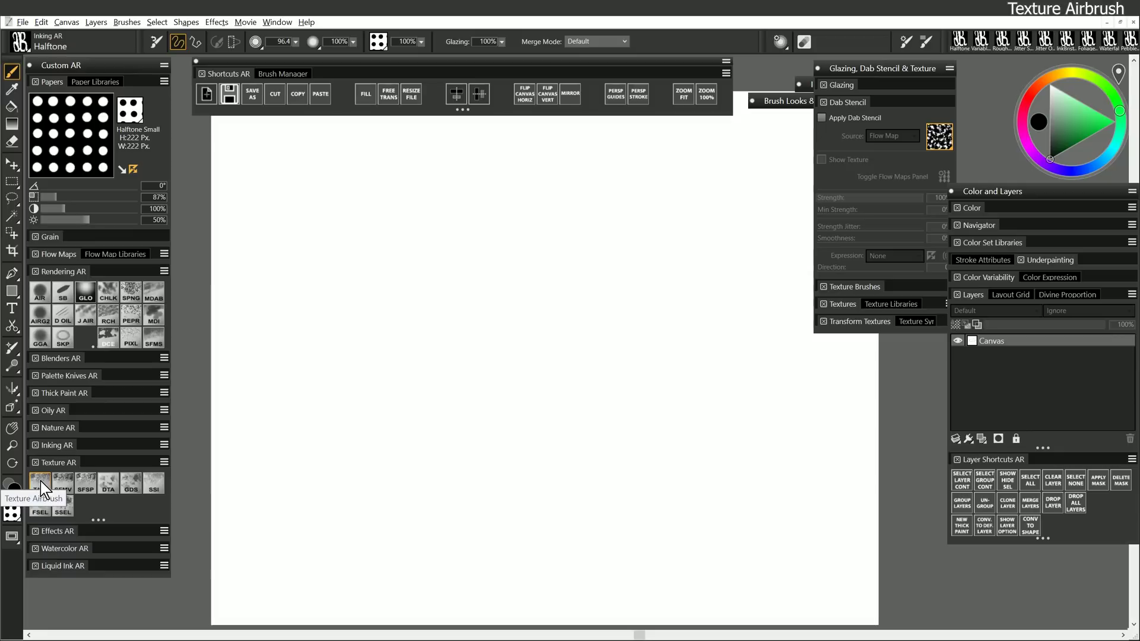
- Airbrush the High Tech texture with the Texture Airbrush
{"action": "left_click", "coordinate": [37, 486]}
{"action": "left_click", "coordinate": [384, 41]}
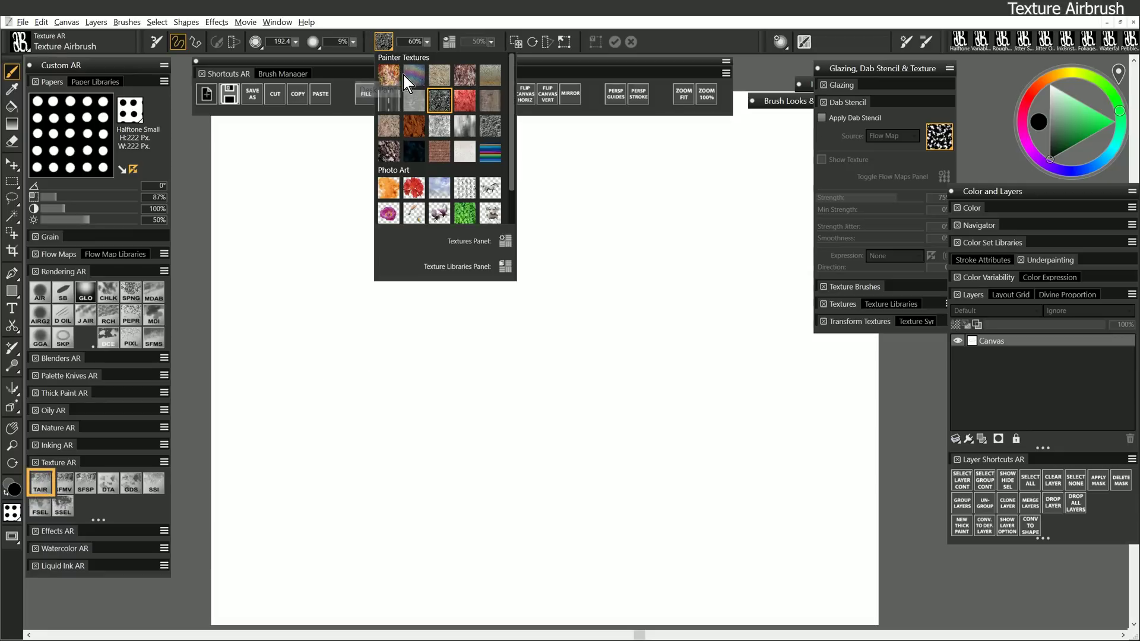
{"action": "left_click", "coordinate": [441, 99]}
{"action": "mouse_move", "coordinate": [310, 224]}
{"action": "left_mouse_down"}
{"action": "mouse_move", "coordinate": [405, 226]}
{"action": "mouse_move", "coordinate": [326, 330]}
{"action": "mouse_move", "coordinate": [415, 255]}
{"action": "mouse_move", "coordinate": [356, 231]}
{"action": "mouse_move", "coordinate": [409, 232]}
{"action": "mouse_move", "coordinate": [356, 249]}
{"action": "left_mouse_up"}
- Paint two Dab Texture Airbrush patches, changing the dab stencil texture for the second
{"action": "left_click", "coordinate": [109, 484]}
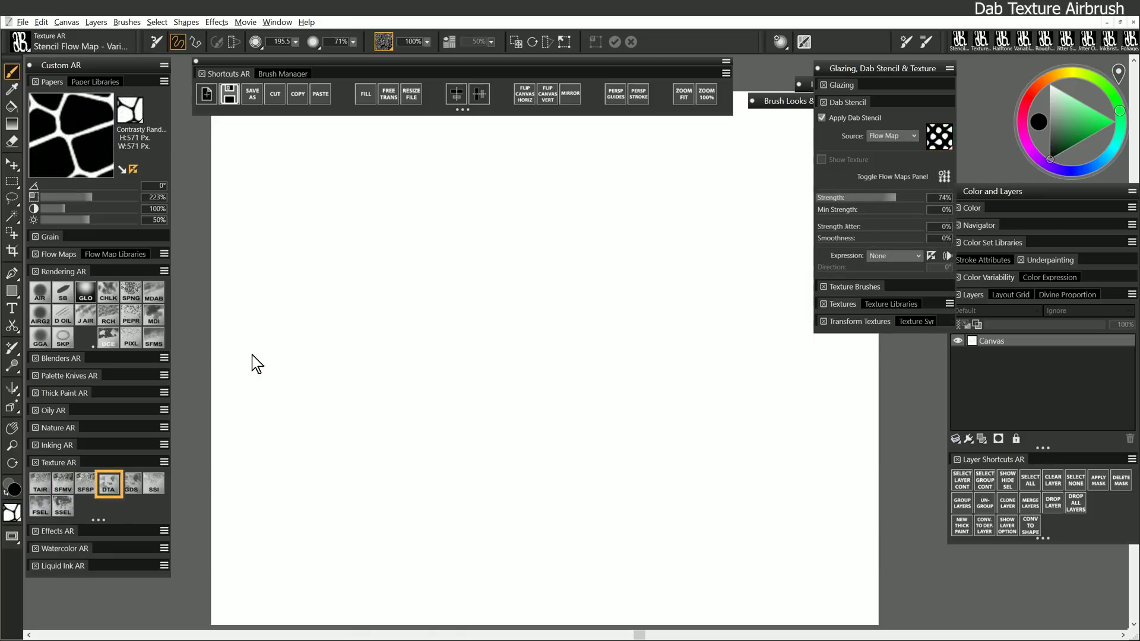
{"action": "mouse_move", "coordinate": [315, 201]}
{"action": "left_mouse_down"}
{"action": "mouse_move", "coordinate": [326, 216]}
{"action": "mouse_move", "coordinate": [284, 224]}
{"action": "mouse_move", "coordinate": [382, 292]}
{"action": "mouse_move", "coordinate": [369, 267]}
{"action": "left_mouse_up"}
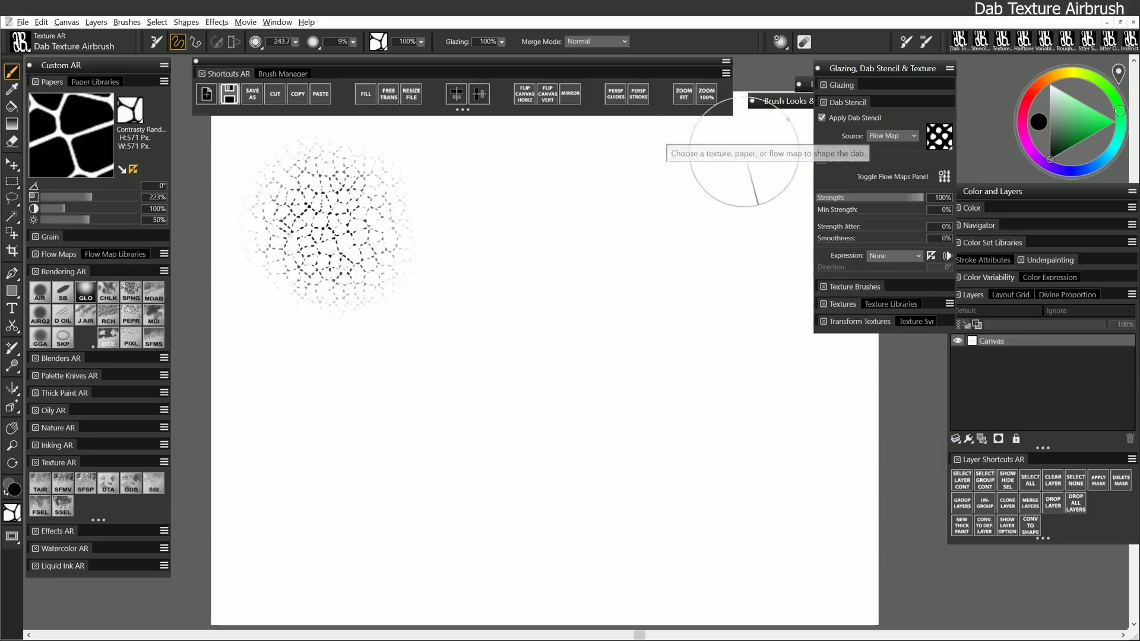
{"action": "left_click", "coordinate": [940, 141]}
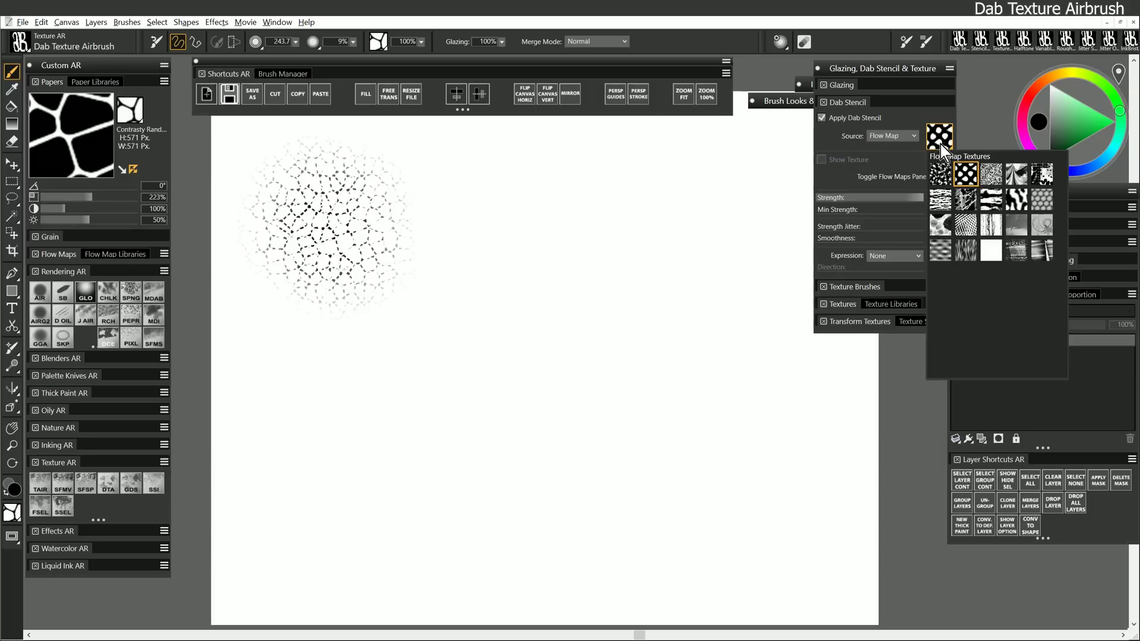
{"action": "left_click", "coordinate": [957, 173]}
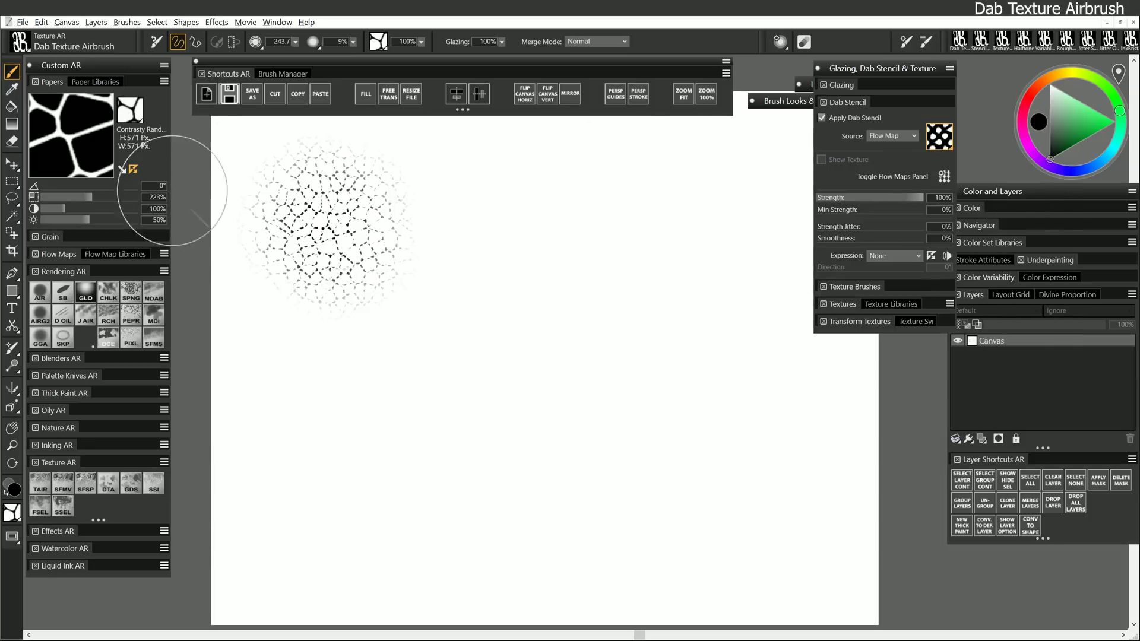
{"action": "mouse_move", "coordinate": [451, 255]}
{"action": "left_mouse_down"}
{"action": "mouse_move", "coordinate": [496, 261]}
{"action": "mouse_move", "coordinate": [520, 250]}
{"action": "mouse_move", "coordinate": [449, 227]}
{"action": "mouse_move", "coordinate": [485, 295]}
{"action": "mouse_move", "coordinate": [532, 271]}
{"action": "mouse_move", "coordinate": [539, 206]}
{"action": "mouse_move", "coordinate": [548, 314]}
{"action": "mouse_move", "coordinate": [581, 238]}
{"action": "mouse_move", "coordinate": [634, 313]}
{"action": "mouse_move", "coordinate": [603, 269]}
{"action": "mouse_move", "coordinate": [632, 253]}
{"action": "mouse_move", "coordinate": [695, 291]}
{"action": "mouse_move", "coordinate": [692, 350]}
{"action": "left_mouse_up"}
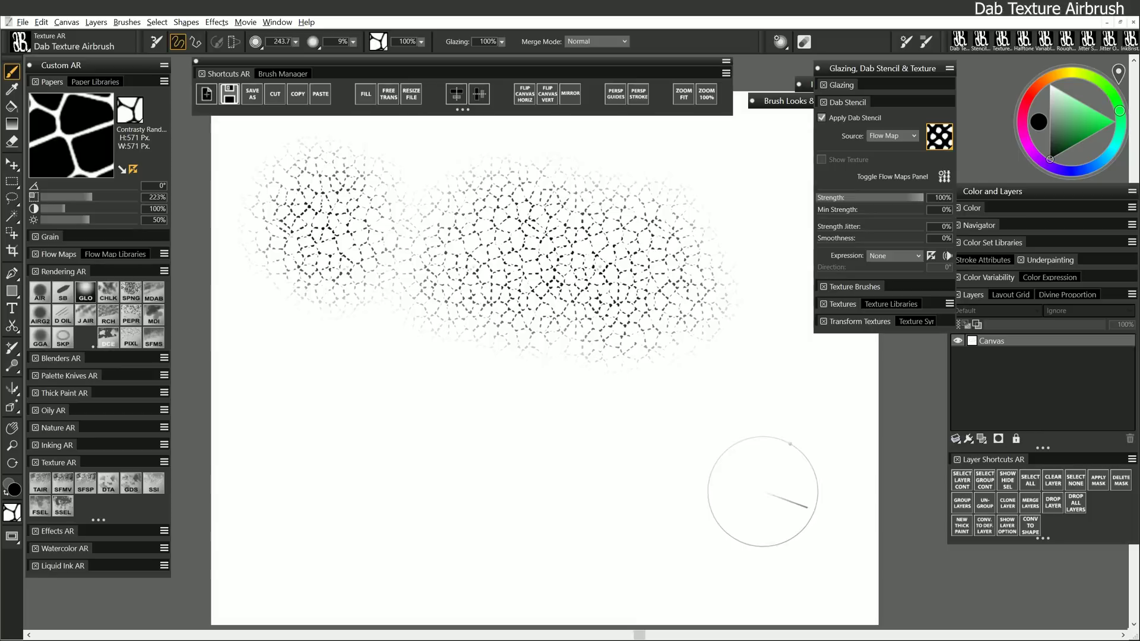
- Use a zebra flow map as the Dab Stencil source with Cane paper, and paint an airbrush stroke
{"action": "left_click", "coordinate": [943, 137]}
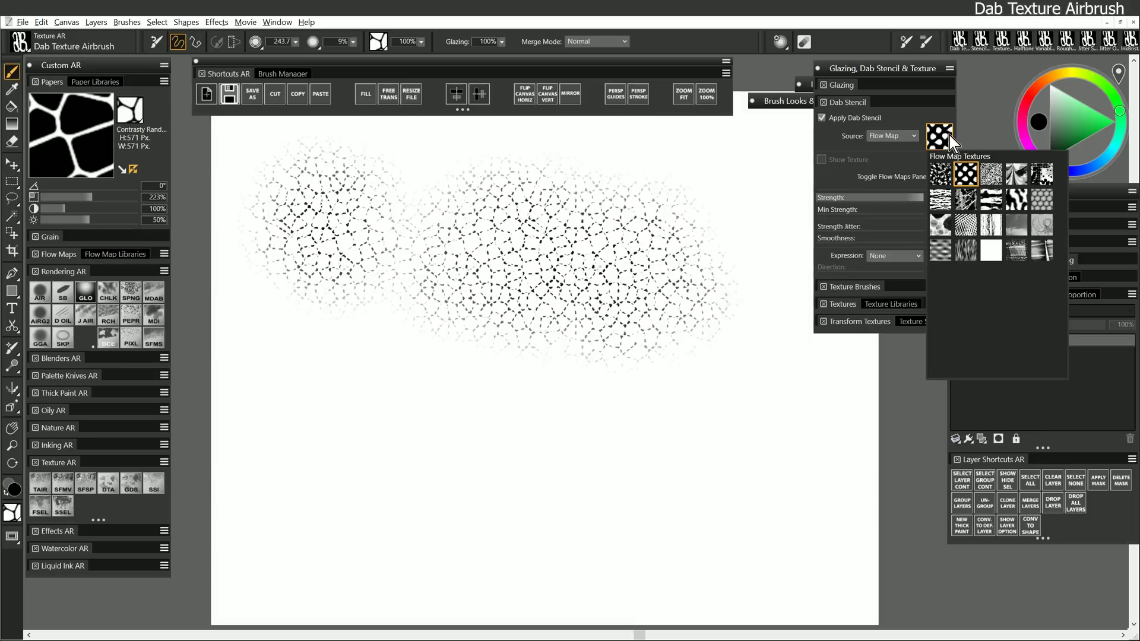
{"action": "left_click", "coordinate": [1016, 201]}
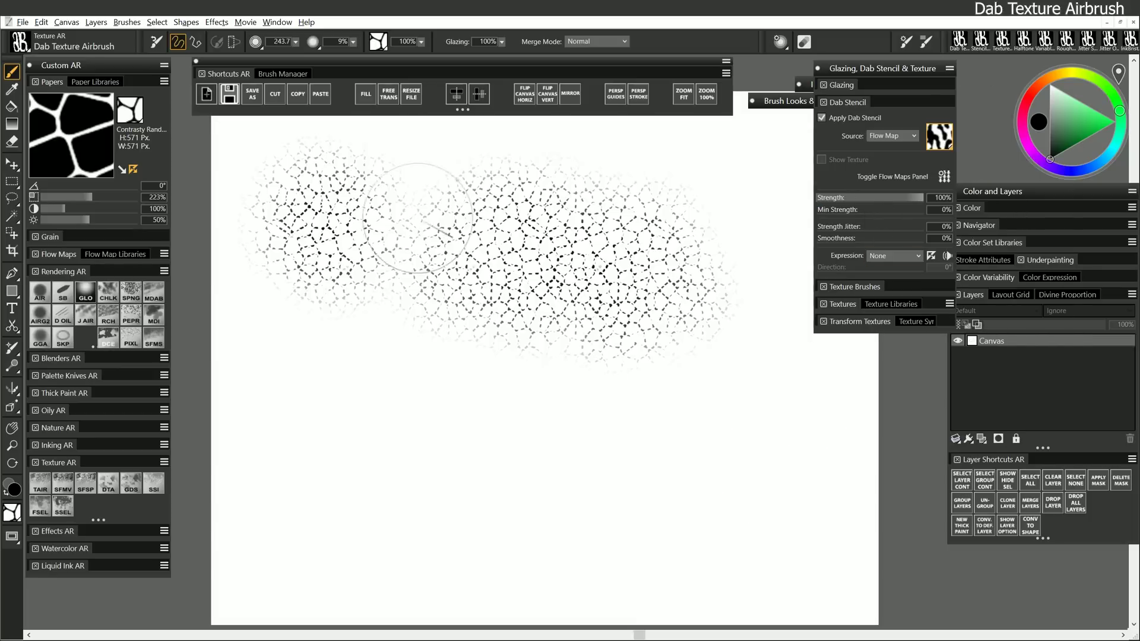
{"action": "left_click", "coordinate": [130, 111]}
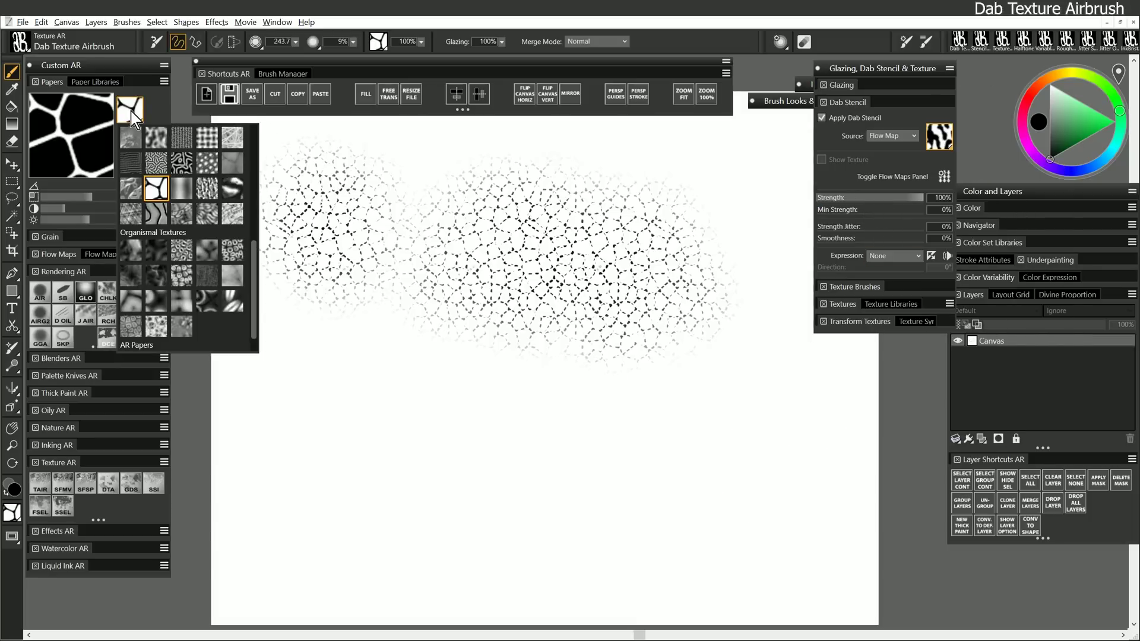
{"action": "left_click", "coordinate": [159, 163]}
{"action": "mouse_move", "coordinate": [309, 350]}
{"action": "left_mouse_down"}
{"action": "mouse_move", "coordinate": [311, 396]}
{"action": "mouse_move", "coordinate": [350, 396]}
{"action": "mouse_move", "coordinate": [359, 380]}
{"action": "mouse_move", "coordinate": [311, 415]}
{"action": "mouse_move", "coordinate": [375, 436]}
{"action": "mouse_move", "coordinate": [411, 397]}
{"action": "mouse_move", "coordinate": [448, 459]}
{"action": "mouse_move", "coordinate": [461, 381]}
{"action": "mouse_move", "coordinate": [487, 422]}
{"action": "mouse_move", "coordinate": [667, 483]}
{"action": "left_mouse_up"}
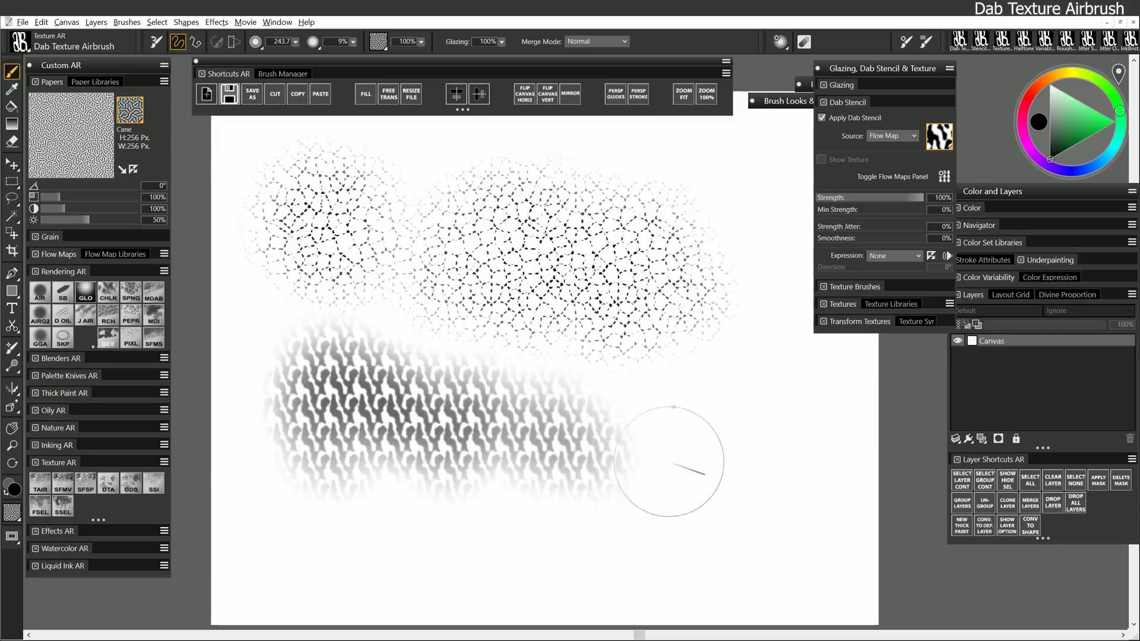
- Raise the Cane paper scale to 369% and paint another textured stroke
{"action": "left_click", "coordinate": [122, 197]}
{"action": "left_click_drag", "start_coordinate": [122, 197], "coordinate": [130, 197]}
{"action": "mouse_move", "coordinate": [691, 394]}
{"action": "left_mouse_down"}
{"action": "mouse_move", "coordinate": [704, 454]}
{"action": "mouse_move", "coordinate": [734, 458]}
{"action": "mouse_move", "coordinate": [683, 407]}
{"action": "mouse_move", "coordinate": [702, 487]}
{"action": "mouse_move", "coordinate": [756, 428]}
{"action": "mouse_move", "coordinate": [793, 360]}
{"action": "mouse_move", "coordinate": [804, 459]}
{"action": "mouse_move", "coordinate": [842, 493]}
{"action": "left_mouse_up"}
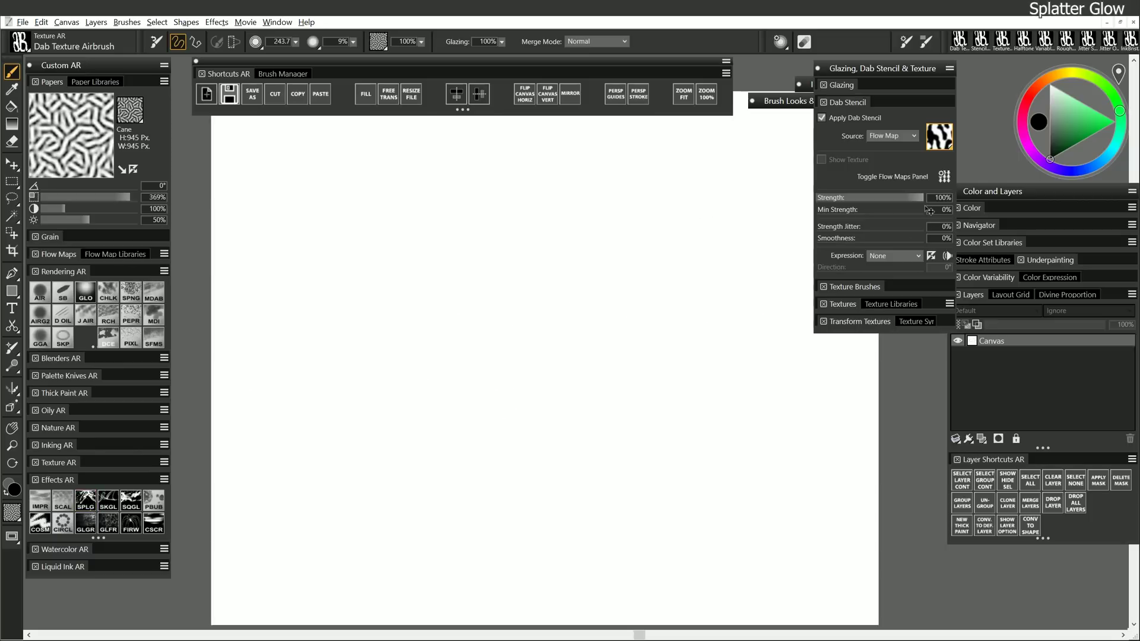
- Fill the canvas black and paint a dark blue Splatter Glow splatter
{"action": "key", "text": "ctrl+f"}
{"action": "key", "text": "Return"}
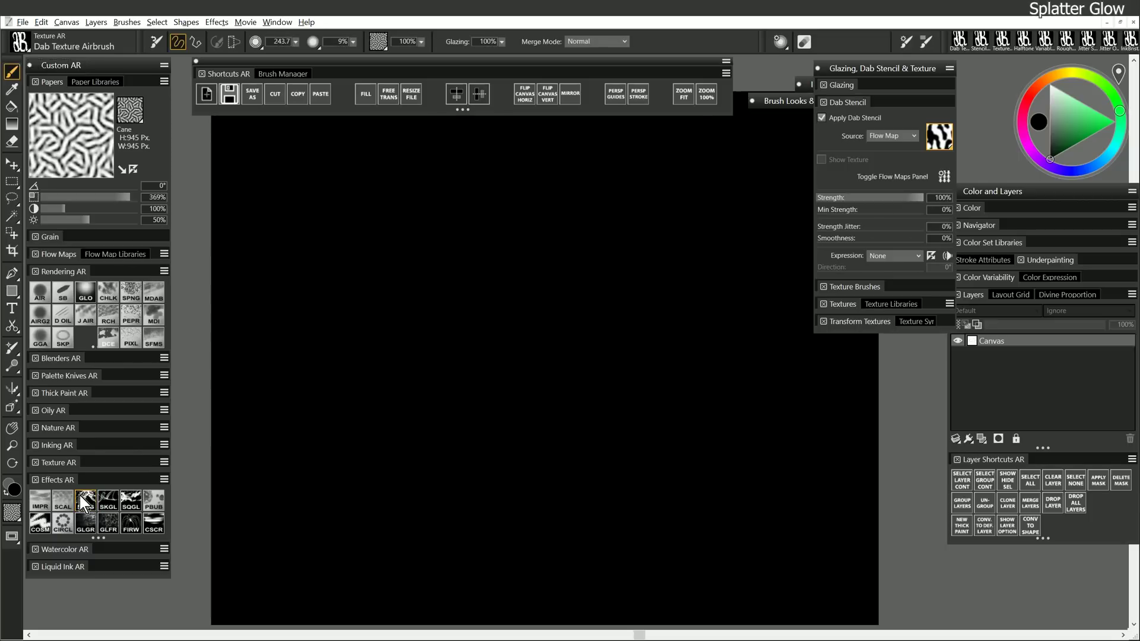
{"action": "left_click", "coordinate": [87, 504]}
{"action": "left_click", "coordinate": [1071, 171]}
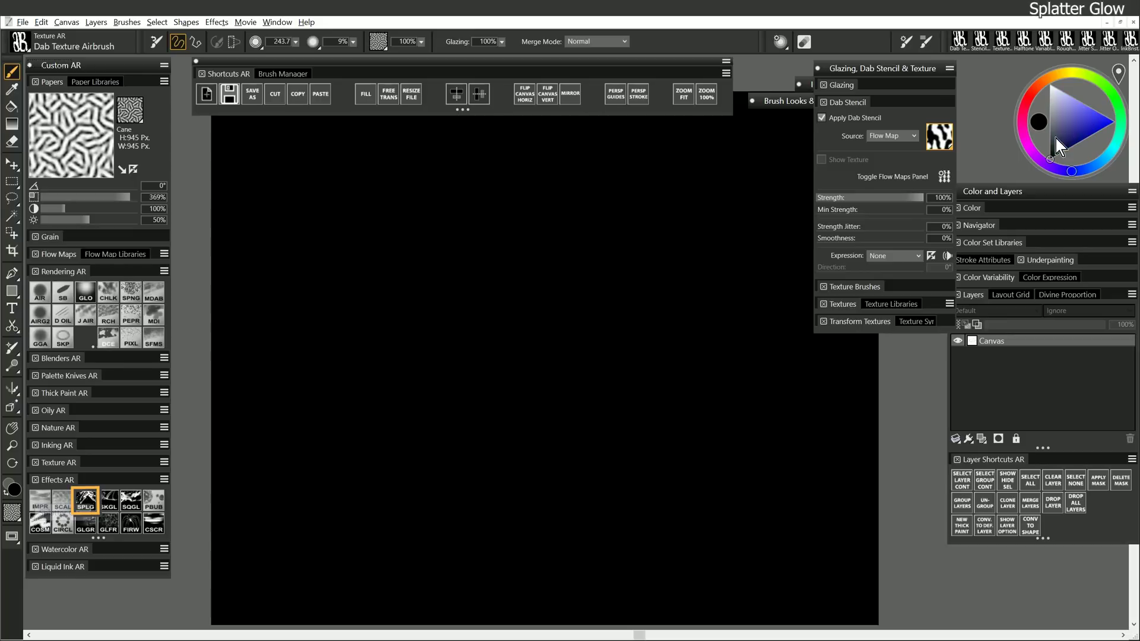
{"action": "left_click", "coordinate": [1065, 152]}
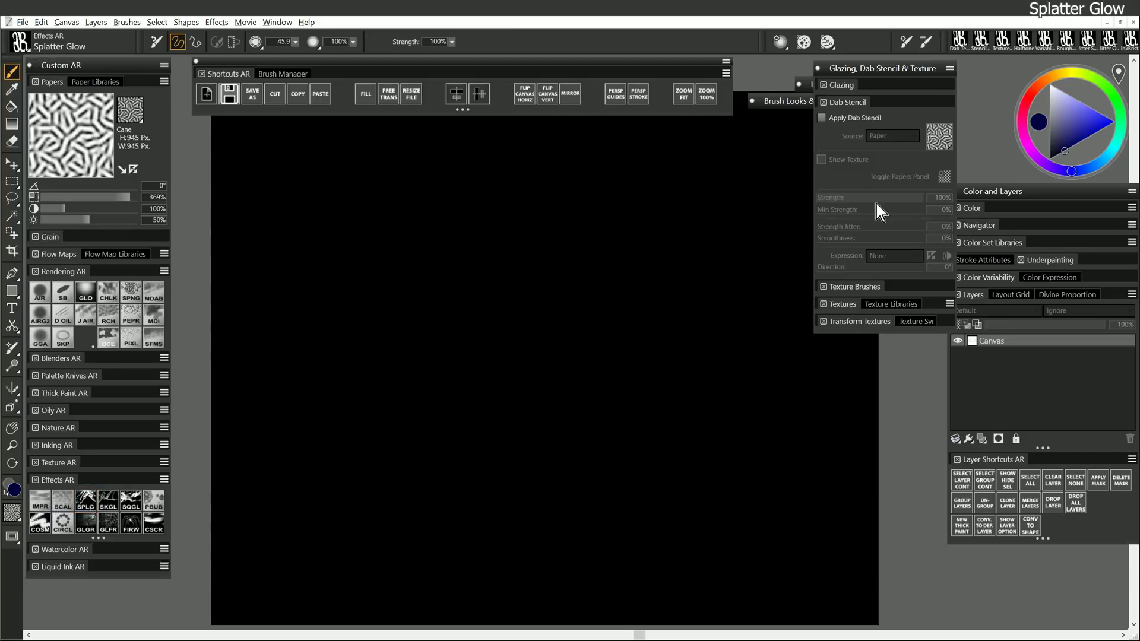
{"action": "mouse_move", "coordinate": [492, 341]}
{"action": "left_mouse_down"}
{"action": "mouse_move", "coordinate": [473, 251]}
{"action": "mouse_move", "coordinate": [427, 336]}
{"action": "mouse_move", "coordinate": [432, 243]}
{"action": "mouse_move", "coordinate": [435, 371]}
{"action": "mouse_move", "coordinate": [343, 371]}
{"action": "mouse_move", "coordinate": [547, 224]}
{"action": "mouse_move", "coordinate": [591, 356]}
{"action": "mouse_move", "coordinate": [629, 327]}
{"action": "mouse_move", "coordinate": [594, 246]}
{"action": "mouse_move", "coordinate": [600, 231]}
{"action": "mouse_move", "coordinate": [653, 344]}
{"action": "mouse_move", "coordinate": [522, 416]}
{"action": "left_mouse_up"}
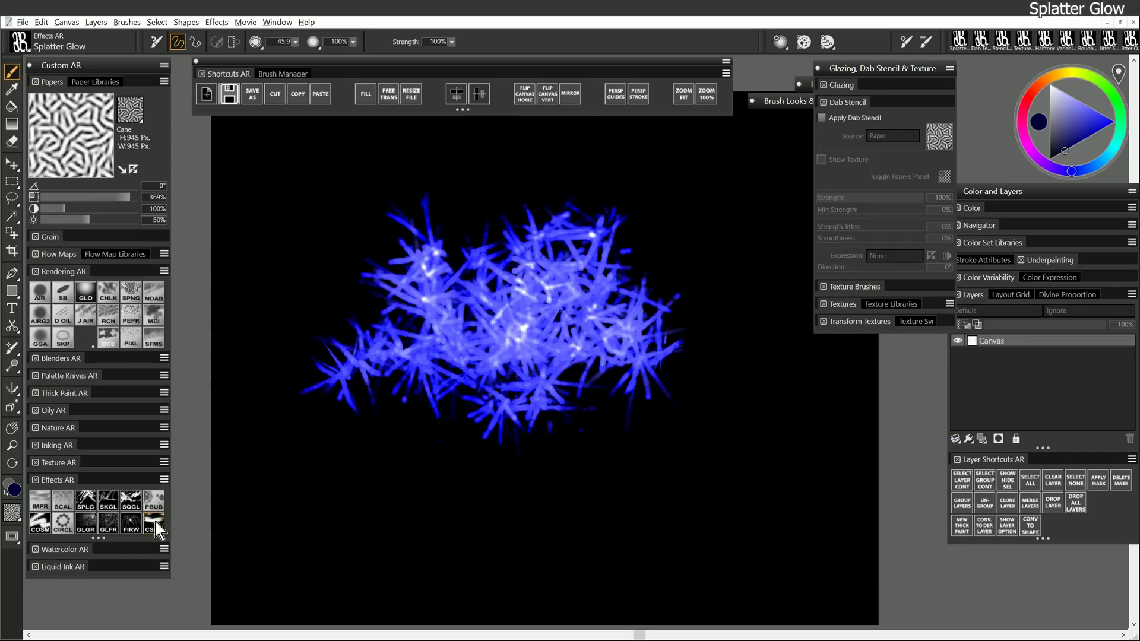
- Paint two speckled blue strokes with the Glow Fractal brush
{"action": "left_click", "coordinate": [110, 524]}
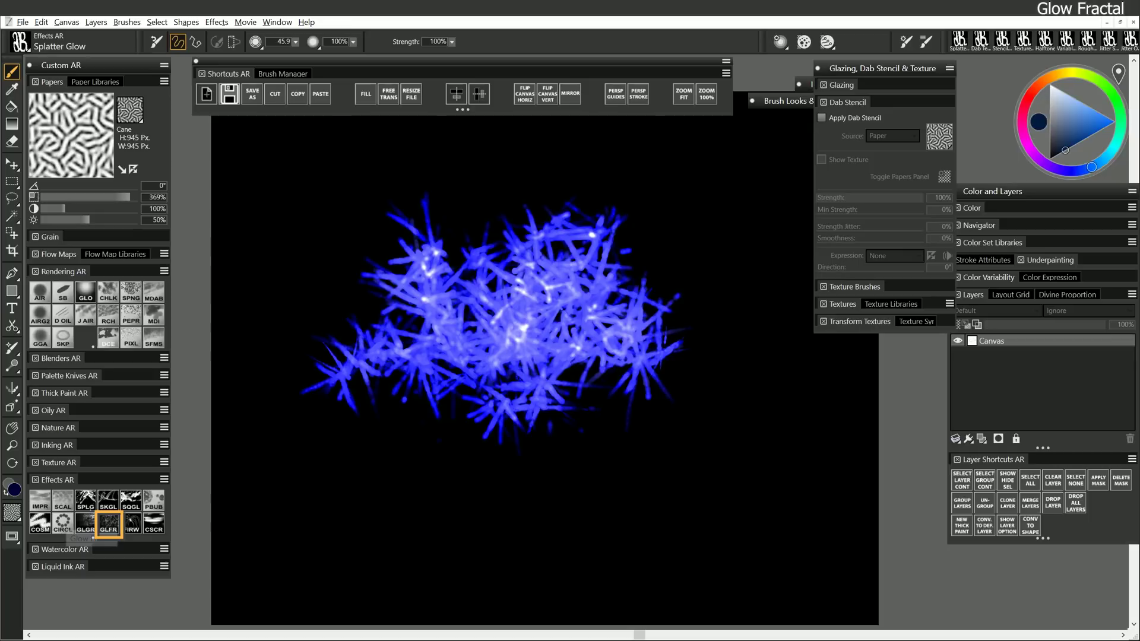
{"action": "mouse_move", "coordinate": [657, 419]}
{"action": "left_mouse_down"}
{"action": "mouse_move", "coordinate": [640, 474]}
{"action": "mouse_move", "coordinate": [668, 442]}
{"action": "mouse_move", "coordinate": [582, 457]}
{"action": "mouse_move", "coordinate": [614, 499]}
{"action": "mouse_move", "coordinate": [687, 475]}
{"action": "mouse_move", "coordinate": [662, 416]}
{"action": "mouse_move", "coordinate": [727, 407]}
{"action": "mouse_move", "coordinate": [727, 475]}
{"action": "mouse_move", "coordinate": [742, 433]}
{"action": "mouse_move", "coordinate": [724, 339]}
{"action": "mouse_move", "coordinate": [744, 390]}
{"action": "mouse_move", "coordinate": [787, 442]}
{"action": "mouse_move", "coordinate": [710, 468]}
{"action": "mouse_move", "coordinate": [742, 462]}
{"action": "mouse_move", "coordinate": [745, 359]}
{"action": "mouse_move", "coordinate": [722, 311]}
{"action": "mouse_move", "coordinate": [783, 368]}
{"action": "mouse_move", "coordinate": [795, 451]}
{"action": "left_mouse_up"}
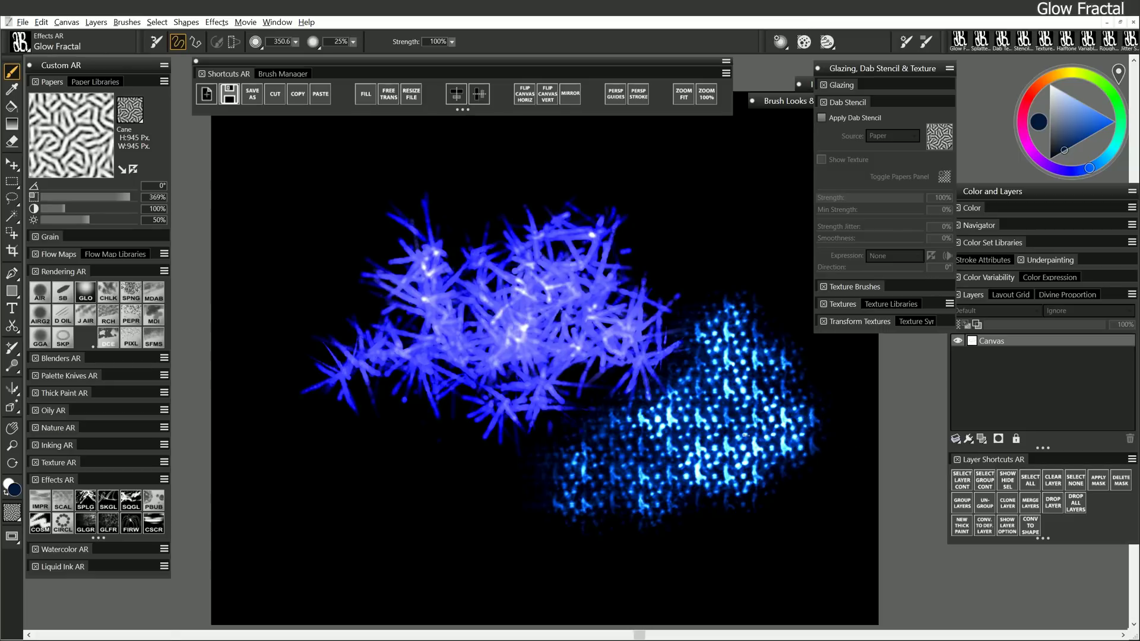
{"action": "key", "text": "z"}
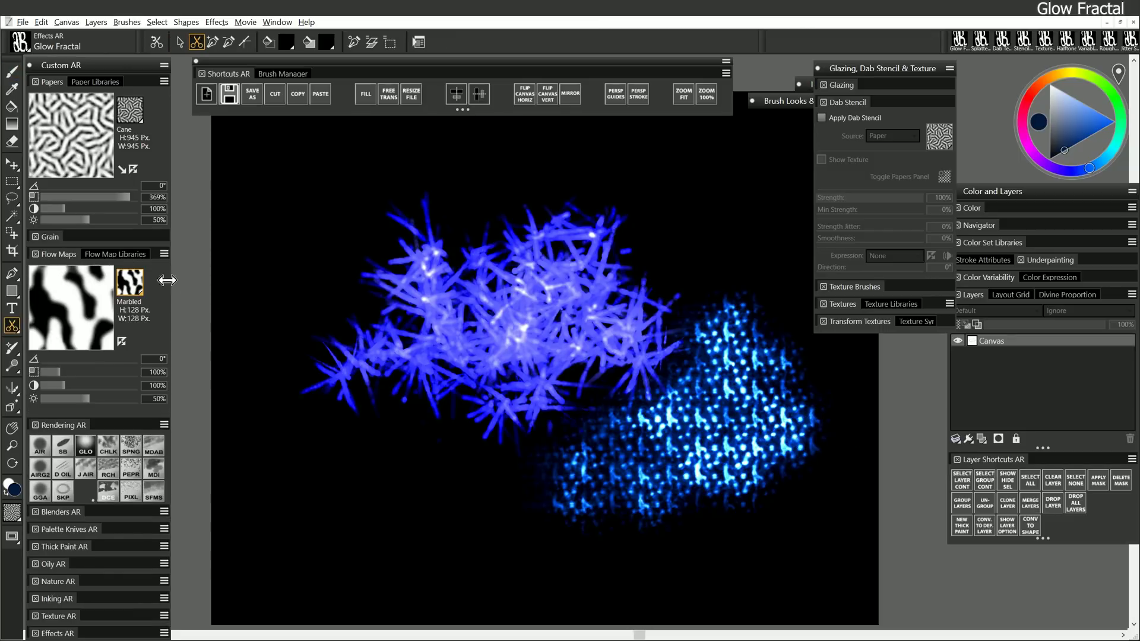
{"action": "key", "text": "b"}
{"action": "mouse_move", "coordinate": [306, 301]}
{"action": "left_mouse_down"}
{"action": "mouse_move", "coordinate": [288, 276]}
{"action": "mouse_move", "coordinate": [326, 243]}
{"action": "mouse_move", "coordinate": [256, 249]}
{"action": "left_mouse_up"}
- Paint Glow Fractal strokes with the Fine Dots flow map, then the Clouds flow map
{"action": "left_click", "coordinate": [141, 281]}
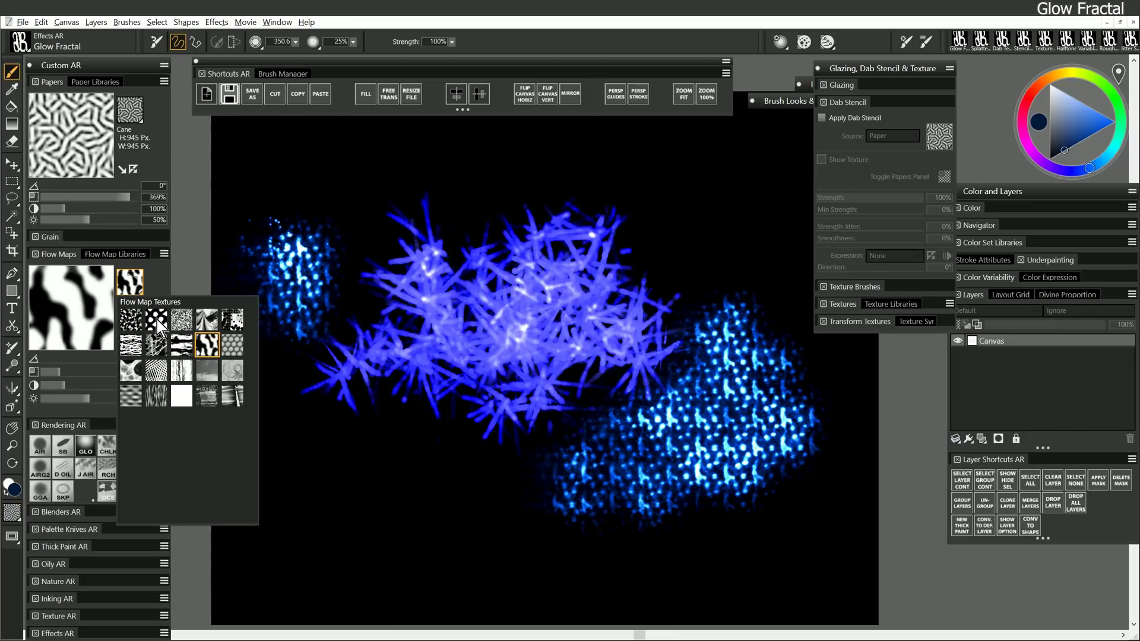
{"action": "left_click", "coordinate": [156, 320]}
{"action": "mouse_move", "coordinate": [348, 196]}
{"action": "left_mouse_down"}
{"action": "mouse_move", "coordinate": [350, 172]}
{"action": "mouse_move", "coordinate": [404, 151]}
{"action": "mouse_move", "coordinate": [463, 178]}
{"action": "left_mouse_up"}
{"action": "left_click", "coordinate": [135, 282]}
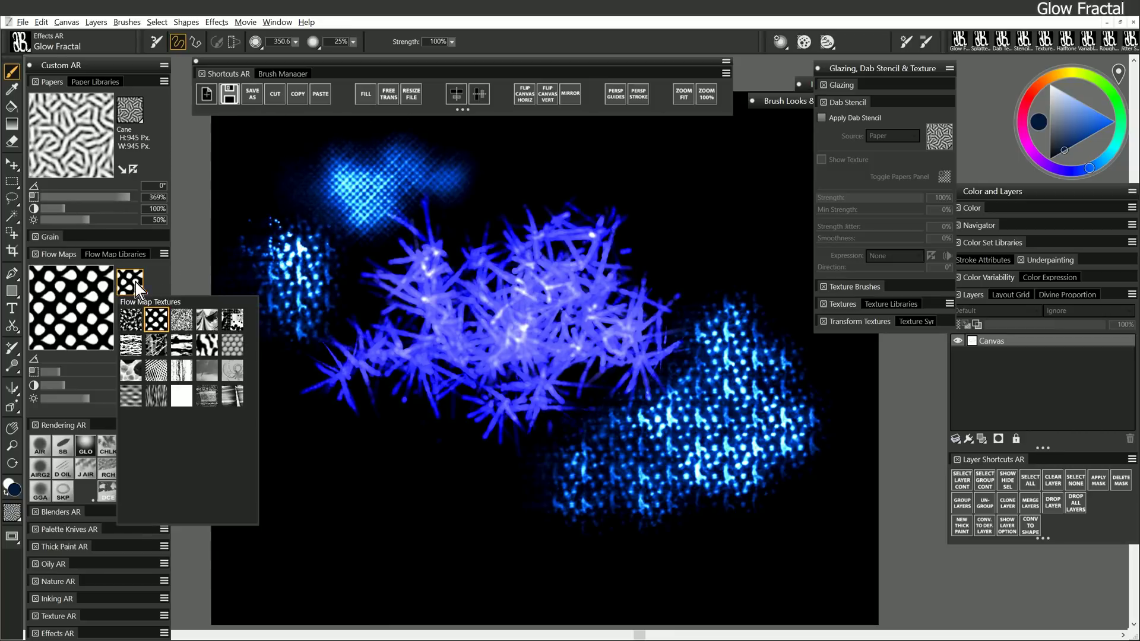
{"action": "left_click", "coordinate": [131, 320]}
{"action": "mouse_move", "coordinate": [658, 178]}
{"action": "left_mouse_down"}
{"action": "mouse_move", "coordinate": [674, 210]}
{"action": "mouse_move", "coordinate": [715, 236]}
{"action": "mouse_move", "coordinate": [684, 177]}
{"action": "mouse_move", "coordinate": [653, 233]}
{"action": "mouse_move", "coordinate": [707, 254]}
{"action": "mouse_move", "coordinate": [712, 167]}
{"action": "mouse_move", "coordinate": [730, 159]}
{"action": "mouse_move", "coordinate": [772, 235]}
{"action": "mouse_move", "coordinate": [653, 245]}
{"action": "mouse_move", "coordinate": [668, 278]}
{"action": "mouse_move", "coordinate": [673, 221]}
{"action": "mouse_move", "coordinate": [711, 251]}
{"action": "mouse_move", "coordinate": [706, 204]}
{"action": "mouse_move", "coordinate": [762, 230]}
{"action": "mouse_move", "coordinate": [679, 272]}
{"action": "mouse_move", "coordinate": [659, 195]}
{"action": "mouse_move", "coordinate": [676, 159]}
{"action": "mouse_move", "coordinate": [676, 287]}
{"action": "mouse_move", "coordinate": [635, 304]}
{"action": "mouse_move", "coordinate": [700, 340]}
{"action": "mouse_move", "coordinate": [736, 389]}
{"action": "left_mouse_up"}
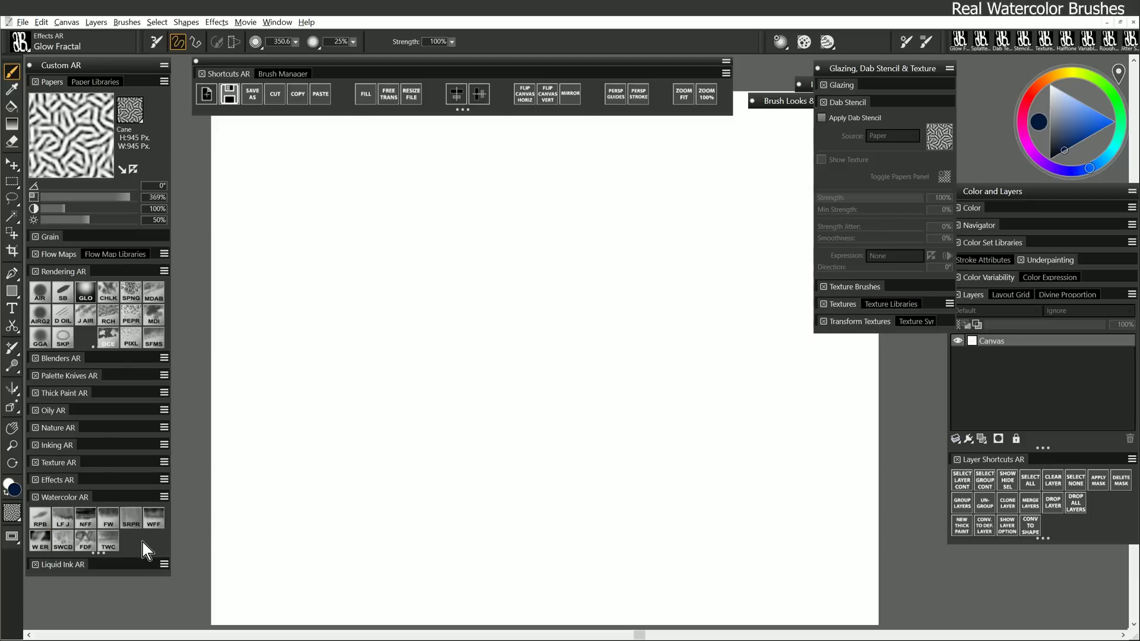
- Collapse the Watercolor AR set, then expand Liquid Ink AR and enlarge it to show all brushes
{"action": "double_click", "coordinate": [77, 499]}
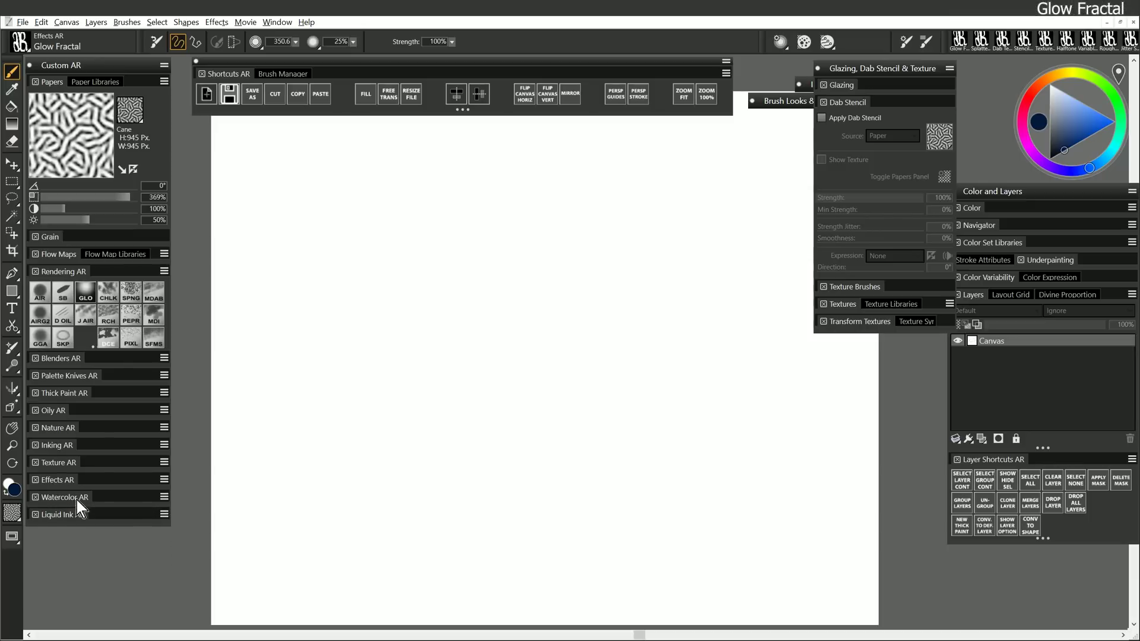
{"action": "double_click", "coordinate": [63, 517]}
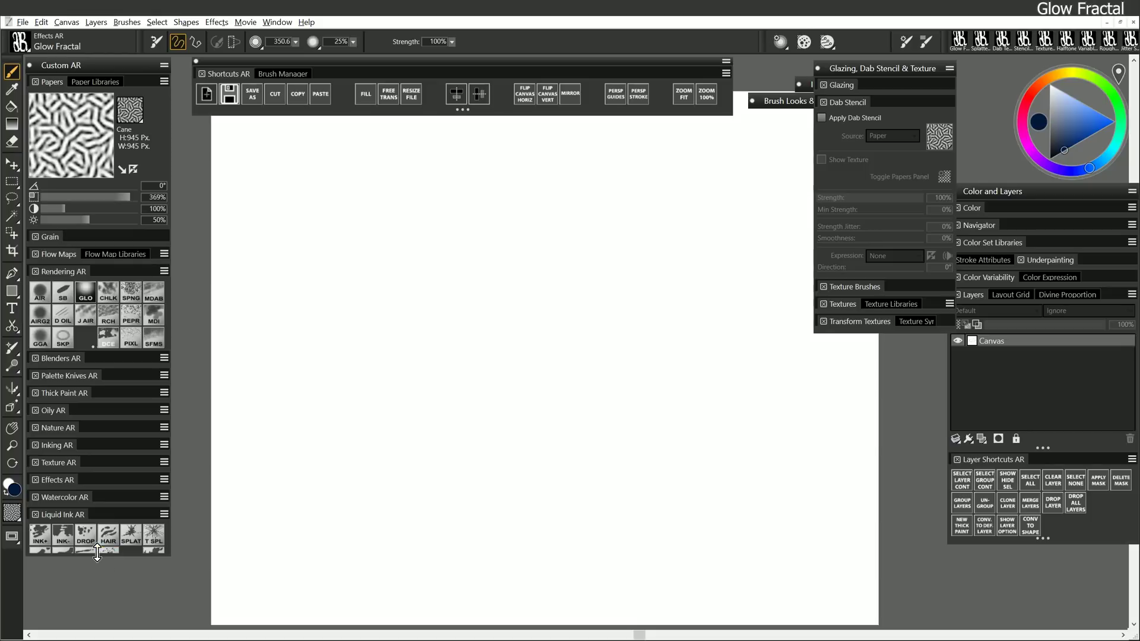
{"action": "left_click_drag", "start_coordinate": [97, 552], "coordinate": [97, 578]}
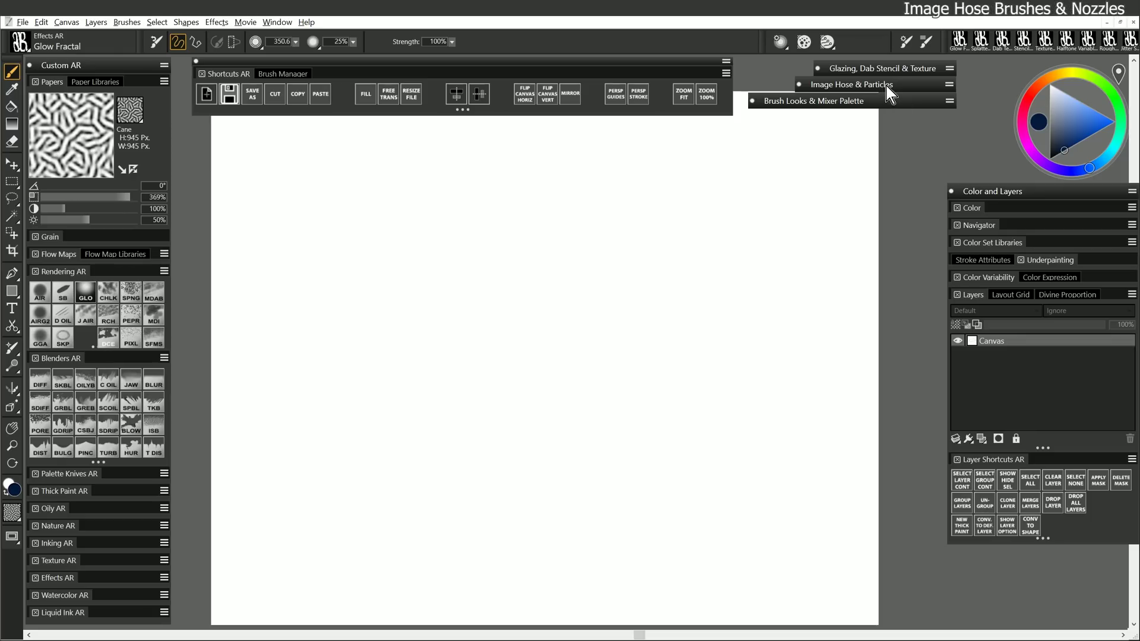
- Bring up the Image Hose & Particles palette and scroll to its nozzle list
{"action": "left_click", "coordinate": [891, 89]}
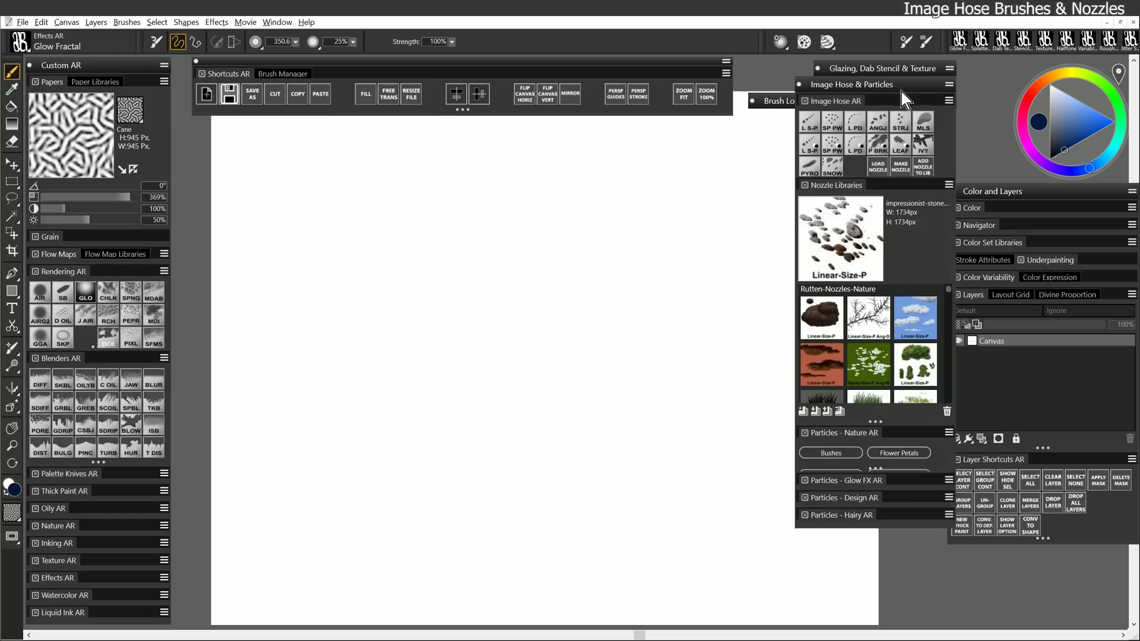
{"action": "left_click_drag", "start_coordinate": [950, 302], "coordinate": [939, 375]}
{"action": "scroll", "coordinate": [939, 376], "scroll_direction": "up", "scroll_amount": 2}
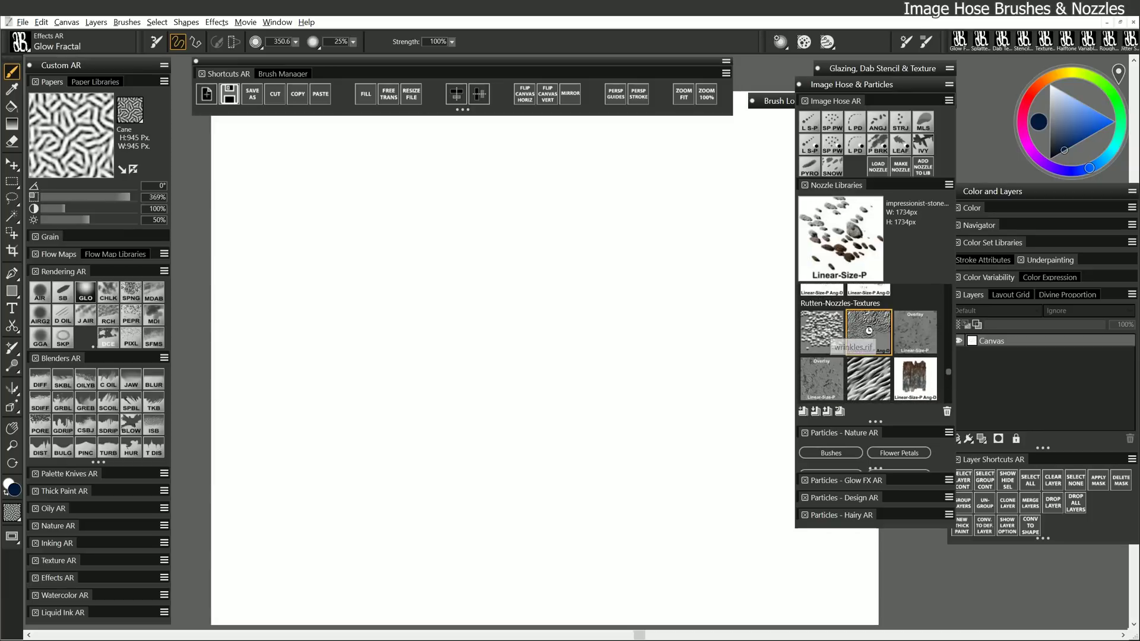
- Spray Linear-Size-P AR patches with the wrinkles, metal bumps and ripples nozzles
{"action": "left_click", "coordinate": [866, 333]}
{"action": "left_click", "coordinate": [816, 142]}
{"action": "mouse_move", "coordinate": [392, 261]}
{"action": "left_mouse_down"}
{"action": "mouse_move", "coordinate": [469, 309]}
{"action": "mouse_move", "coordinate": [438, 389]}
{"action": "mouse_move", "coordinate": [466, 410]}
{"action": "mouse_move", "coordinate": [496, 366]}
{"action": "left_mouse_up"}
{"action": "left_click", "coordinate": [821, 356]}
{"action": "mouse_move", "coordinate": [611, 288]}
{"action": "left_mouse_down"}
{"action": "mouse_move", "coordinate": [569, 339]}
{"action": "mouse_move", "coordinate": [568, 393]}
{"action": "mouse_move", "coordinate": [632, 388]}
{"action": "left_mouse_up"}
{"action": "left_click", "coordinate": [867, 354]}
{"action": "mouse_move", "coordinate": [742, 261]}
{"action": "left_mouse_down"}
{"action": "mouse_move", "coordinate": [733, 282]}
{"action": "mouse_move", "coordinate": [758, 381]}
{"action": "mouse_move", "coordinate": [751, 480]}
{"action": "left_mouse_up"}
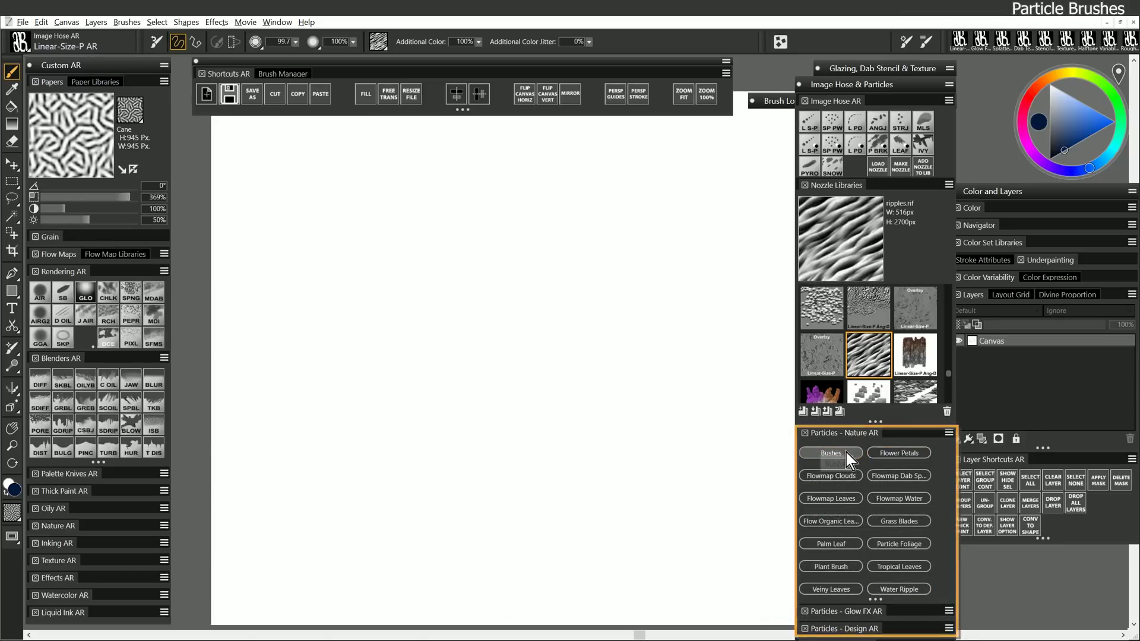
- Paint dark green Bushes, Grass Blades and Tropical Leaves particle strokes
{"action": "left_click", "coordinate": [845, 453]}
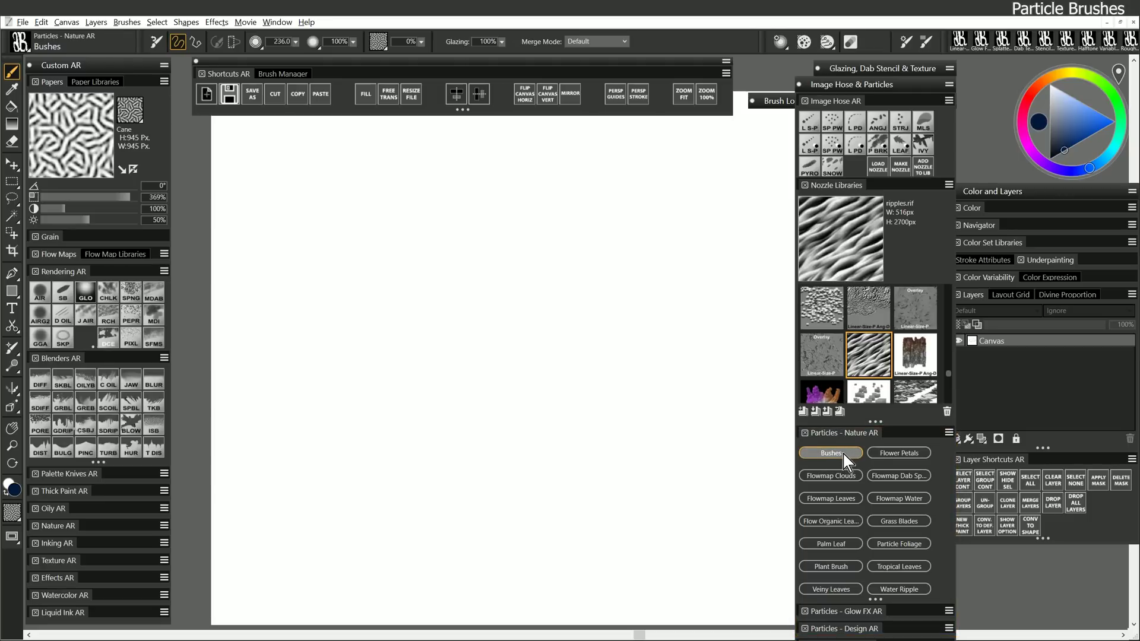
{"action": "left_click", "coordinate": [1120, 123]}
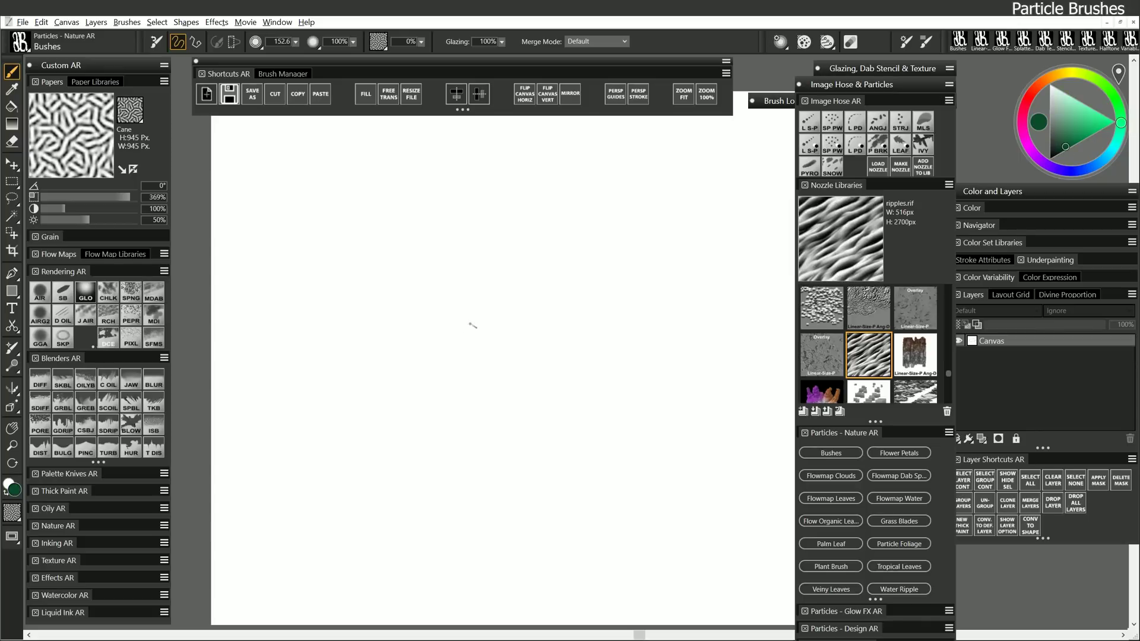
{"action": "mouse_move", "coordinate": [471, 326]}
{"action": "left_mouse_down"}
{"action": "mouse_move", "coordinate": [451, 327]}
{"action": "mouse_move", "coordinate": [463, 321]}
{"action": "mouse_move", "coordinate": [478, 338]}
{"action": "left_mouse_up"}
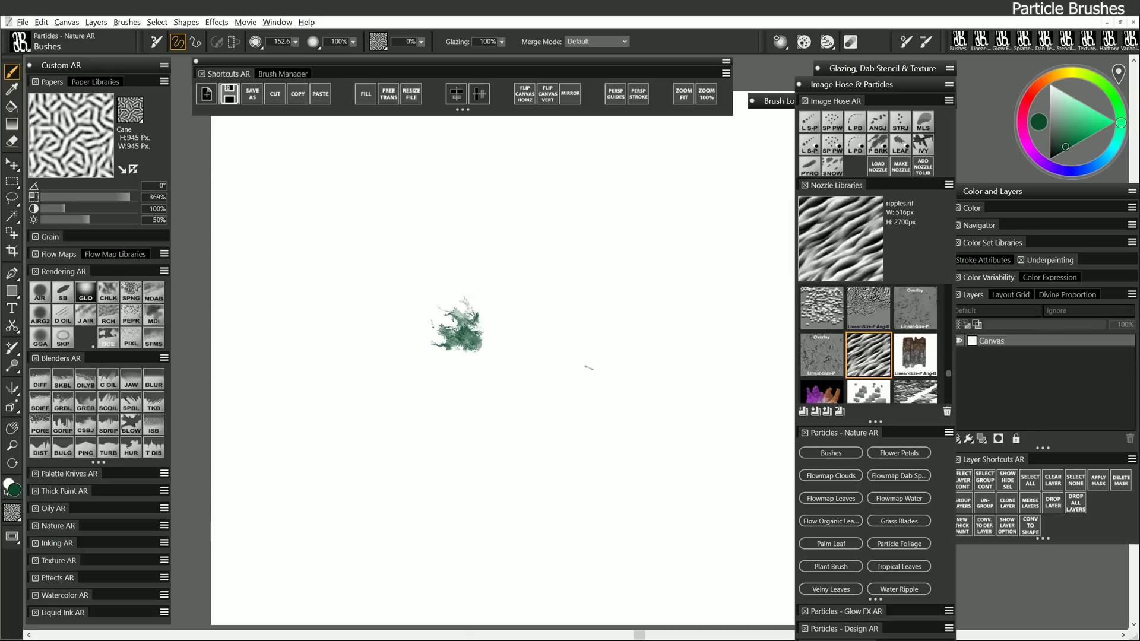
{"action": "left_click", "coordinate": [899, 521]}
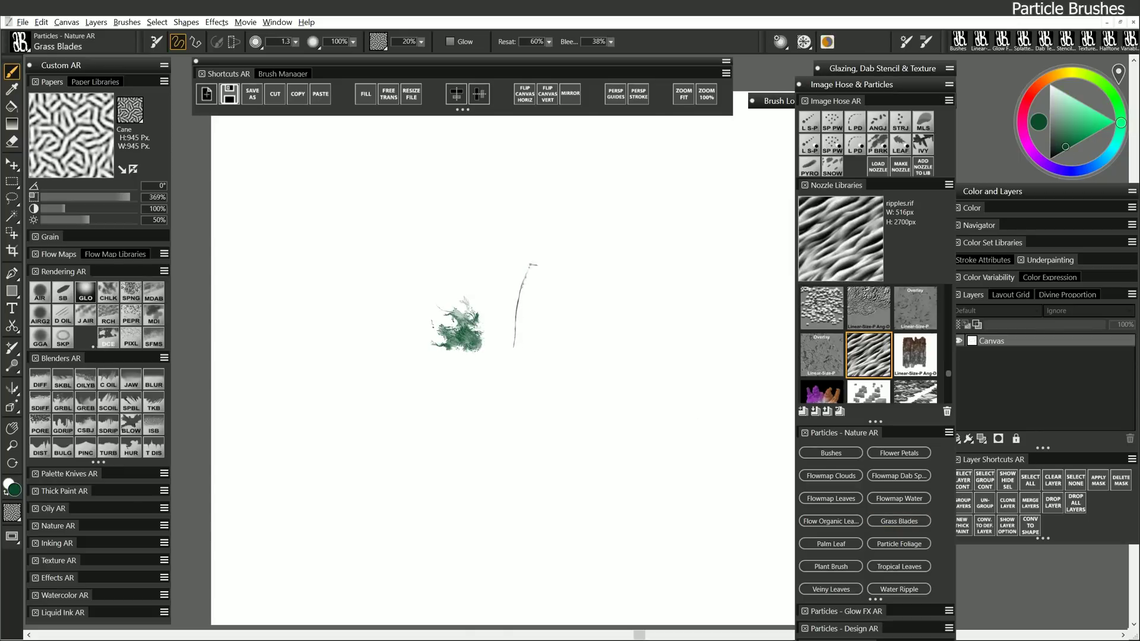
{"action": "left_click_drag", "start_coordinate": [534, 265], "coordinate": [585, 248]}
{"action": "mouse_move", "coordinate": [512, 347]}
{"action": "left_mouse_down"}
{"action": "mouse_move", "coordinate": [585, 303]}
{"action": "mouse_move", "coordinate": [478, 255]}
{"action": "mouse_move", "coordinate": [445, 312]}
{"action": "left_mouse_up"}
{"action": "left_click", "coordinate": [899, 566]}
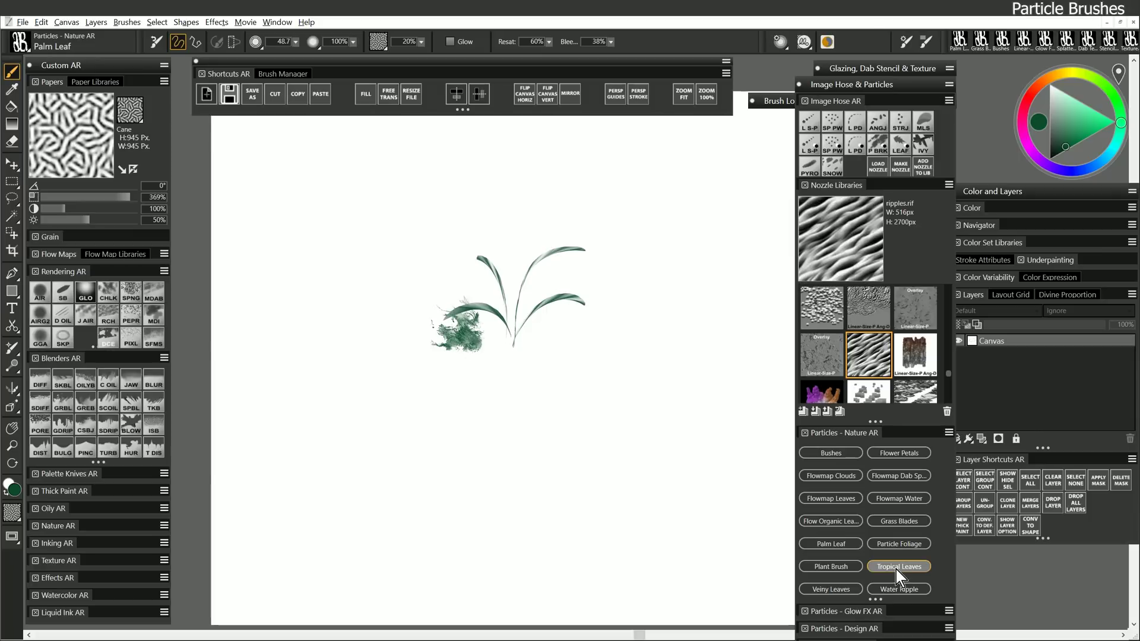
{"action": "mouse_move", "coordinate": [653, 291]}
{"action": "left_mouse_down"}
{"action": "mouse_move", "coordinate": [632, 285]}
{"action": "mouse_move", "coordinate": [617, 297]}
{"action": "mouse_move", "coordinate": [659, 309]}
{"action": "mouse_move", "coordinate": [712, 291]}
{"action": "mouse_move", "coordinate": [672, 362]}
{"action": "left_mouse_up"}
- From the Hairy AR set, paint long Hair Thick strands and a Flow Fur AR patch
{"action": "left_click", "coordinate": [862, 432]}
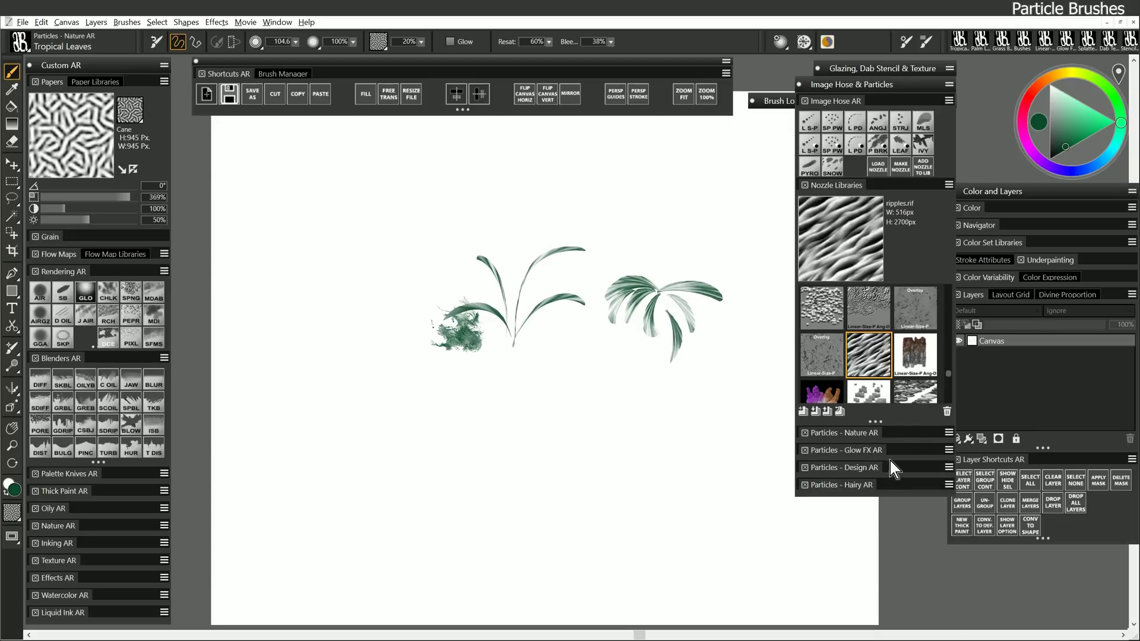
{"action": "left_click", "coordinate": [860, 485]}
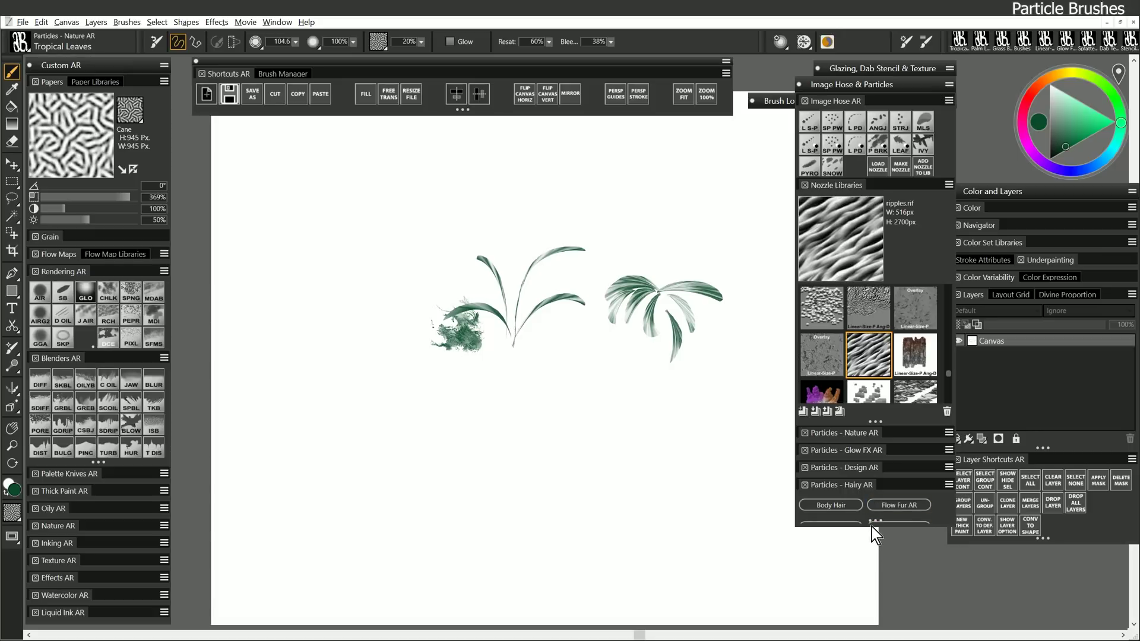
{"action": "left_click_drag", "start_coordinate": [872, 526], "coordinate": [872, 558]}
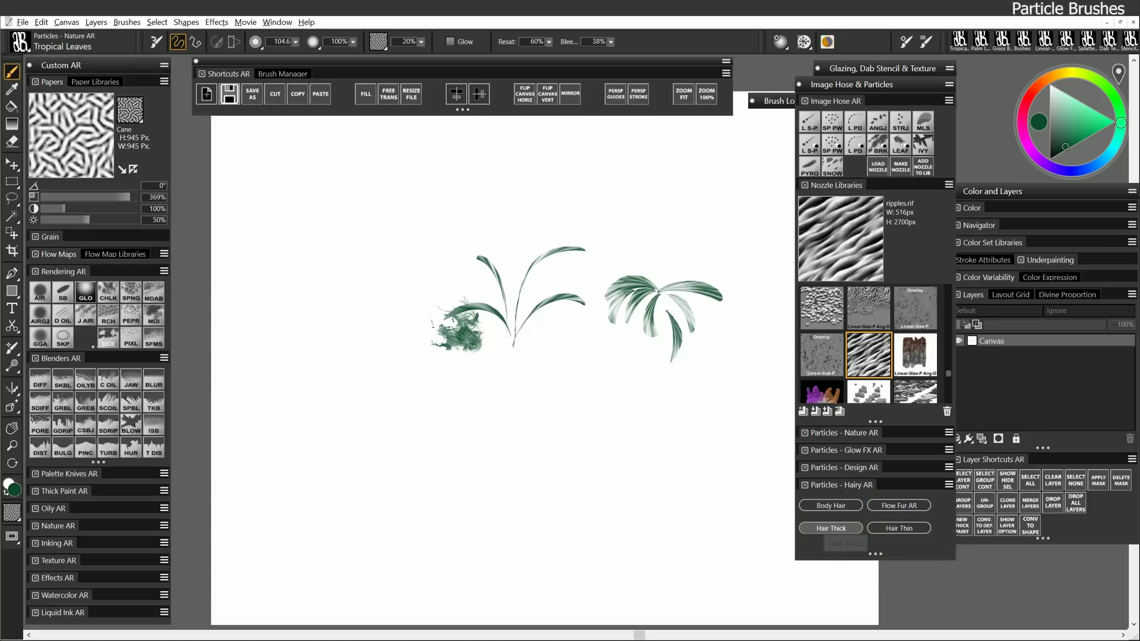
{"action": "left_click", "coordinate": [830, 528]}
{"action": "mouse_move", "coordinate": [427, 213]}
{"action": "left_mouse_down"}
{"action": "mouse_move", "coordinate": [350, 294]}
{"action": "mouse_move", "coordinate": [290, 450]}
{"action": "mouse_move", "coordinate": [323, 342]}
{"action": "mouse_move", "coordinate": [270, 482]}
{"action": "mouse_move", "coordinate": [305, 476]}
{"action": "mouse_move", "coordinate": [289, 509]}
{"action": "left_mouse_up"}
{"action": "mouse_move", "coordinate": [401, 223]}
{"action": "left_mouse_down"}
{"action": "mouse_move", "coordinate": [344, 303]}
{"action": "mouse_move", "coordinate": [267, 514]}
{"action": "left_mouse_up"}
{"action": "mouse_move", "coordinate": [422, 229]}
{"action": "left_mouse_down"}
{"action": "mouse_move", "coordinate": [300, 537]}
{"action": "mouse_move", "coordinate": [300, 525]}
{"action": "left_mouse_up"}
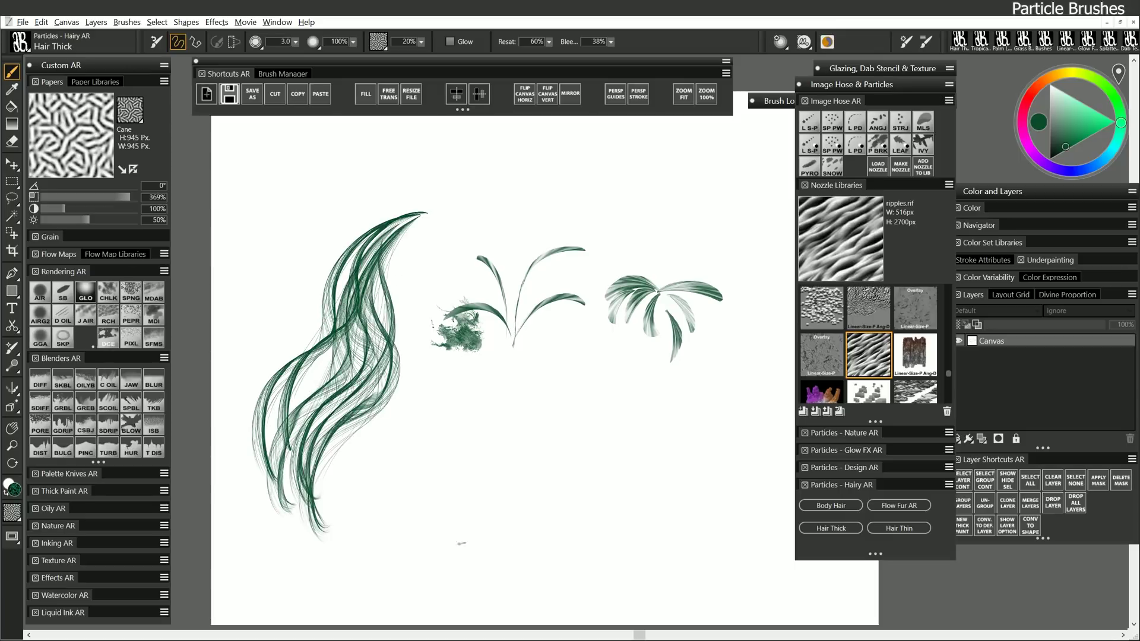
{"action": "left_click", "coordinate": [898, 505]}
{"action": "mouse_move", "coordinate": [442, 175]}
{"action": "left_mouse_down"}
{"action": "mouse_move", "coordinate": [486, 227]}
{"action": "mouse_move", "coordinate": [510, 178]}
{"action": "mouse_move", "coordinate": [526, 217]}
{"action": "mouse_move", "coordinate": [555, 178]}
{"action": "mouse_move", "coordinate": [596, 199]}
{"action": "mouse_move", "coordinate": [601, 221]}
{"action": "left_mouse_up"}
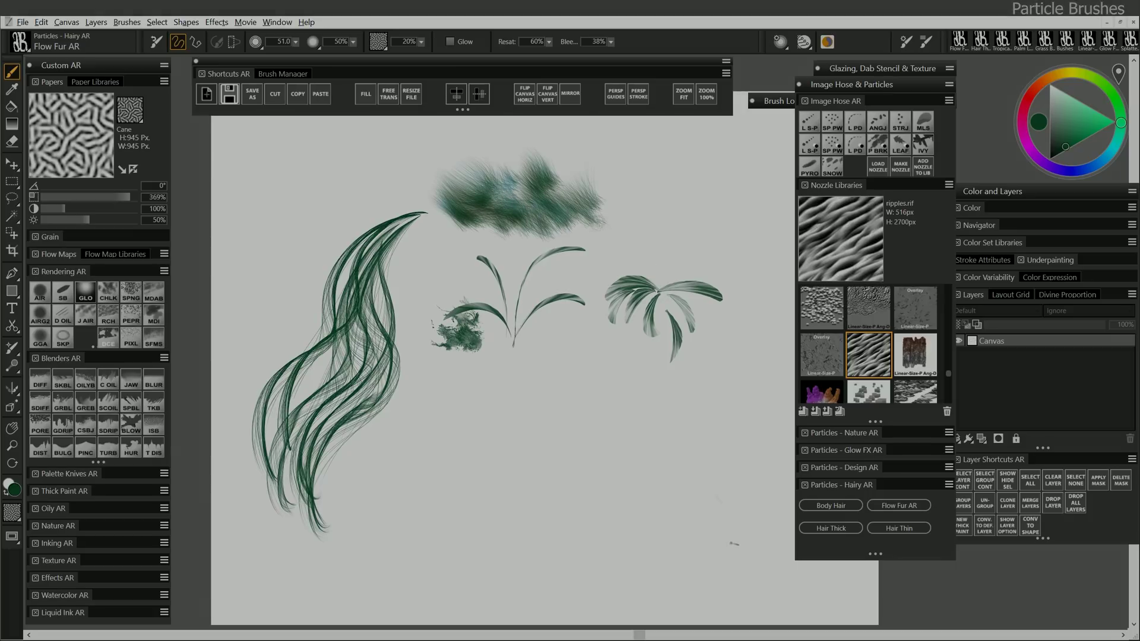